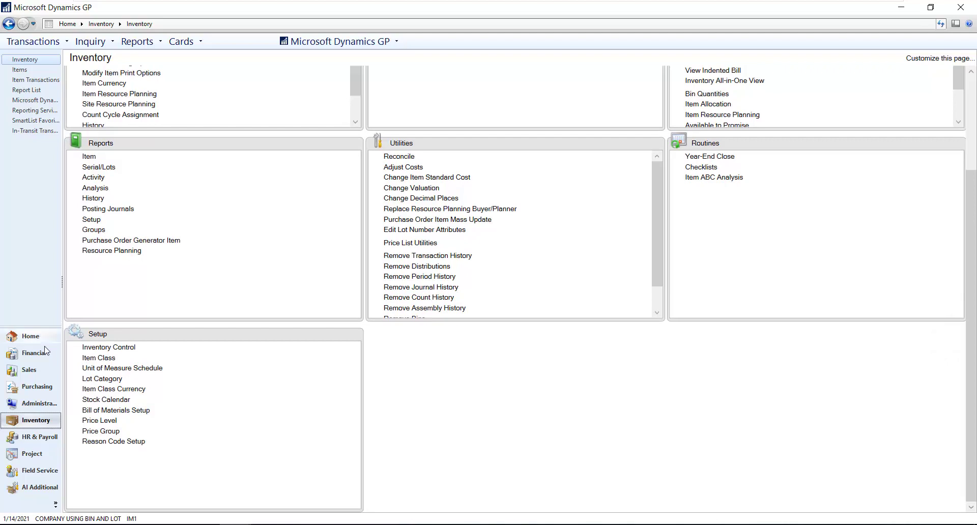
- Review the Inventory Control Setup options, including multiple bins and existing lot numbers, and accept the setup
click(94, 346)
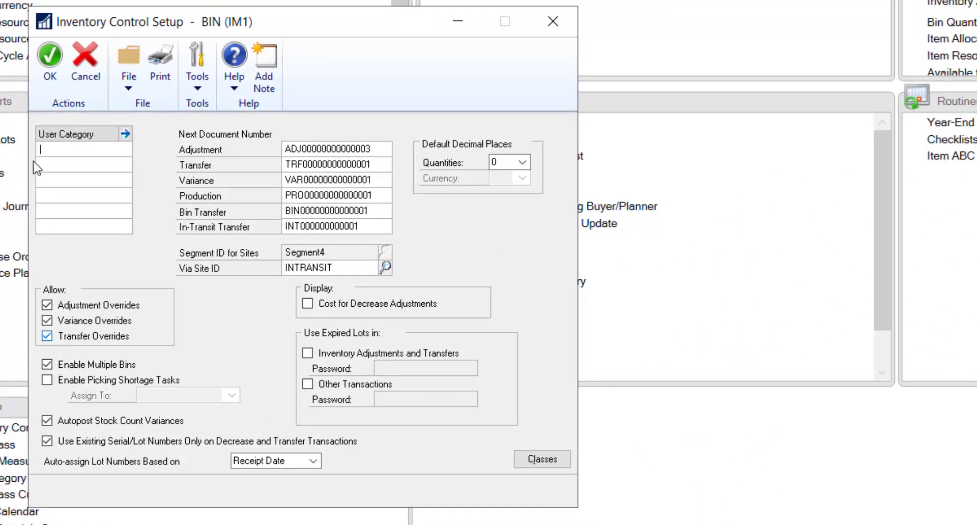
click(42, 65)
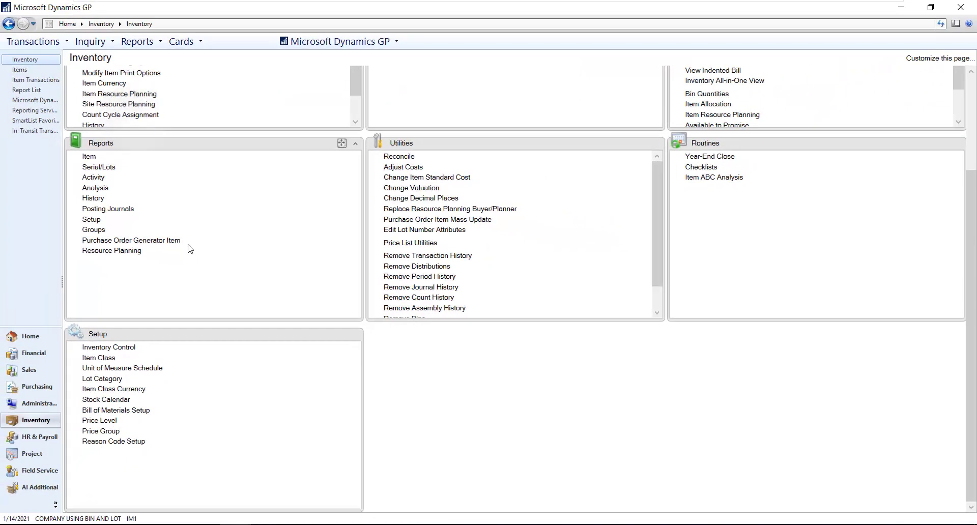
- Open the inventory Item Maintenance card and load item FG-LOIN-1 KG from the item lookup
drag(970, 247, 970, 153)
drag(975, 94, 975, 92)
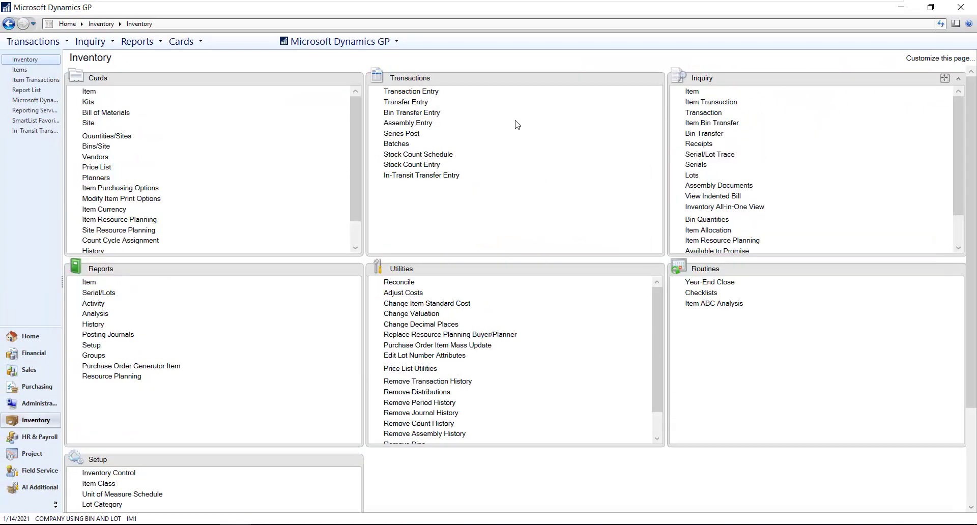
click(181, 41)
mouse_move(214, 133)
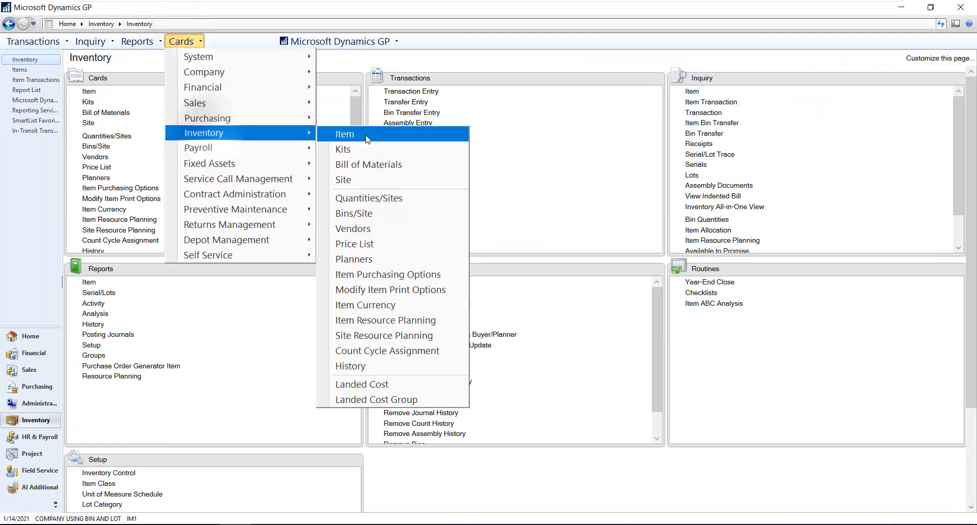
click(374, 135)
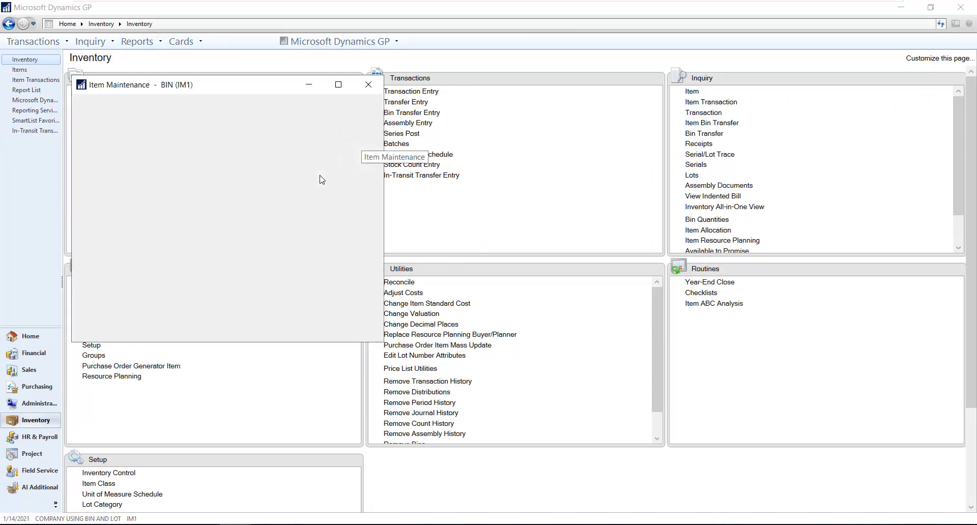
click(262, 152)
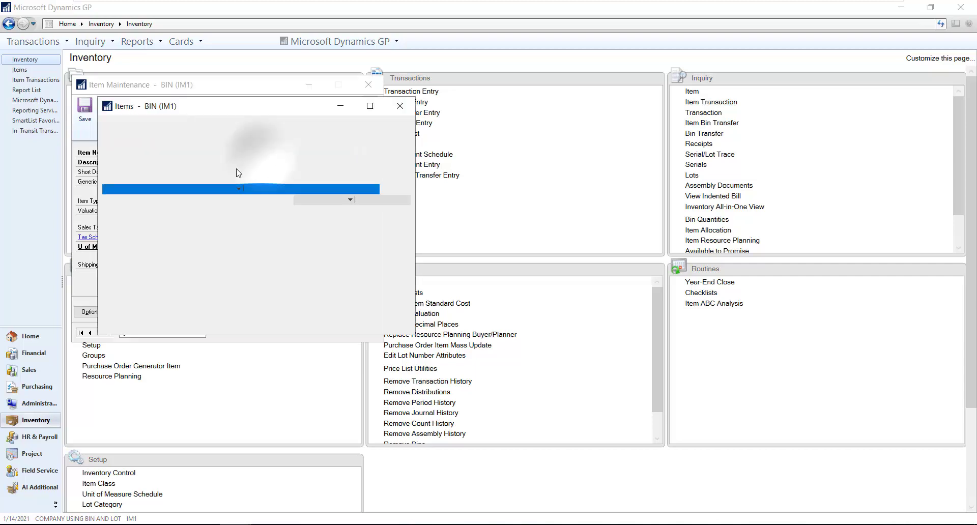
double_click(134, 210)
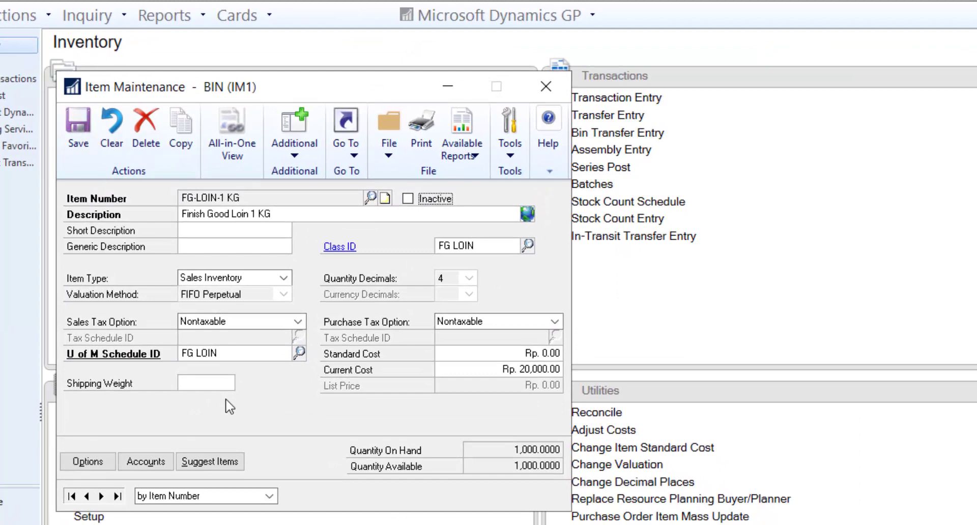
- Check the Track and Lot Category settings in the options of item FG-LOIN-1 KG and close the options
click(85, 461)
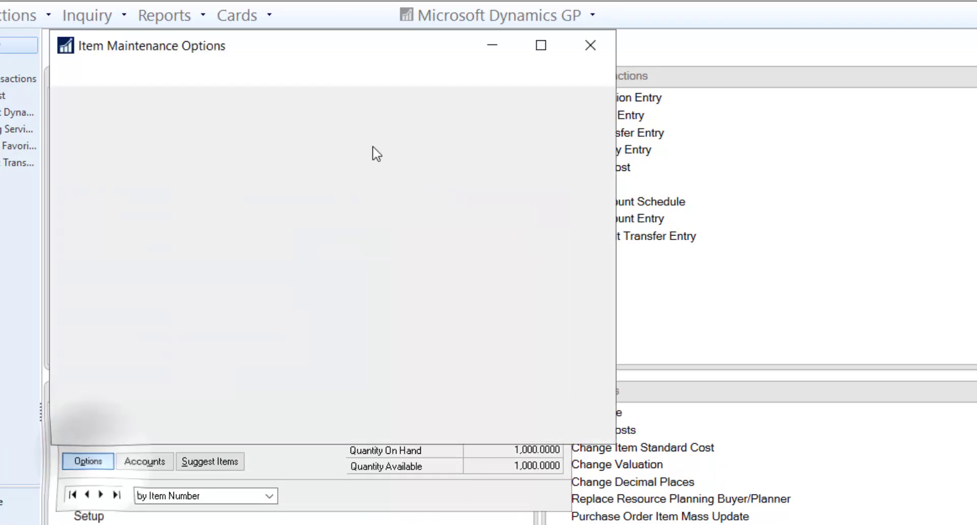
drag(300, 58, 708, 73)
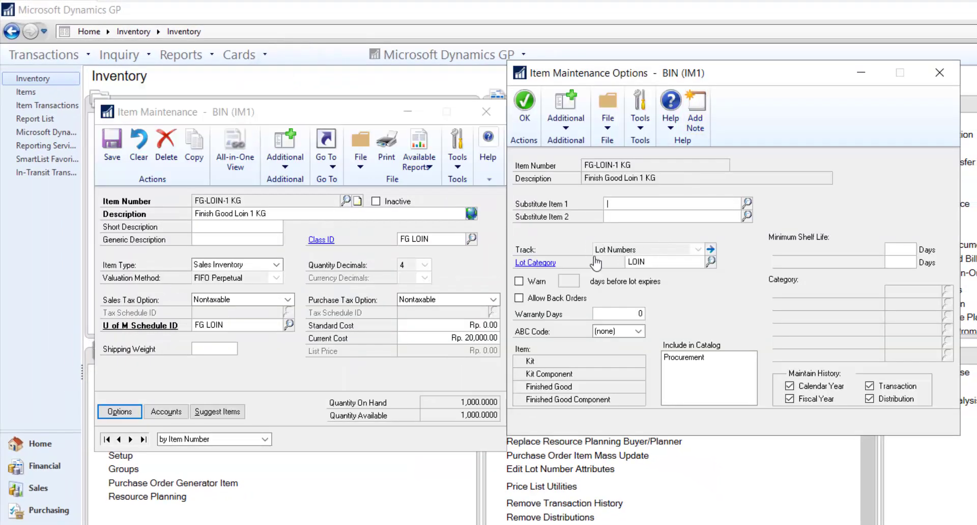
click(654, 264)
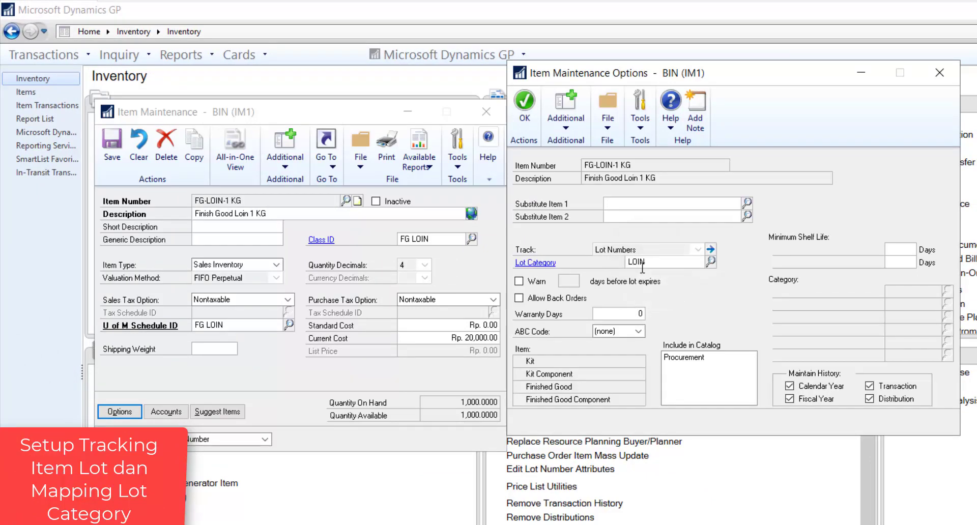
click(524, 102)
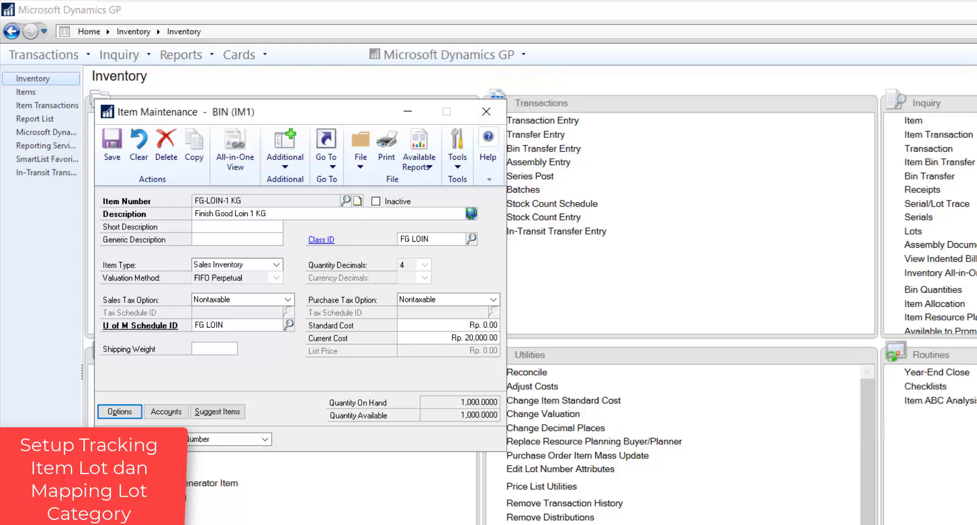
- Check the lot tracking options of the next item, FG-LOIN-2 KG, save the item and close Item Maintenance
click(124, 439)
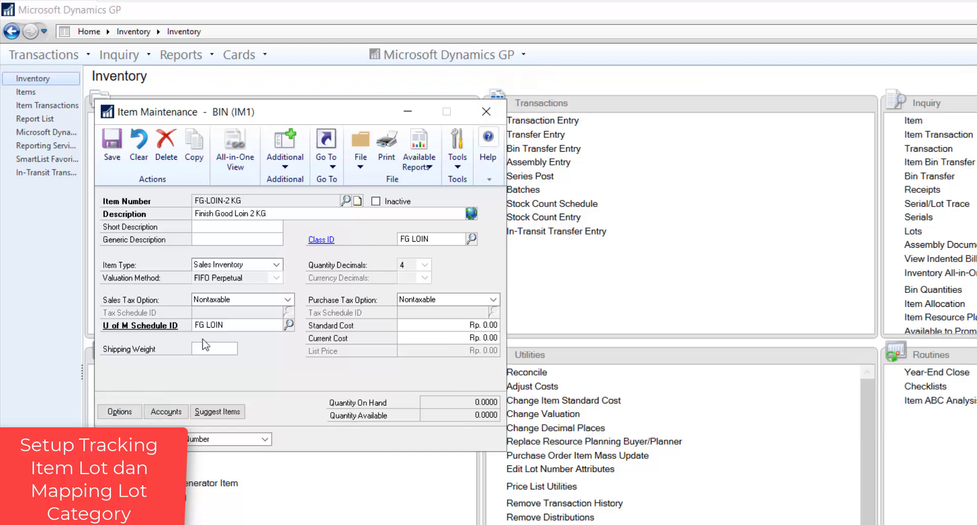
click(120, 410)
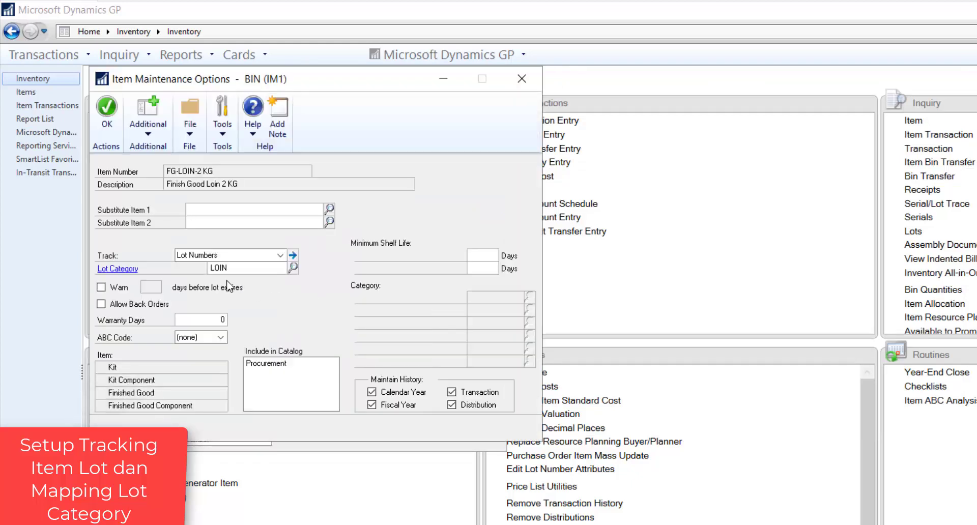
click(107, 110)
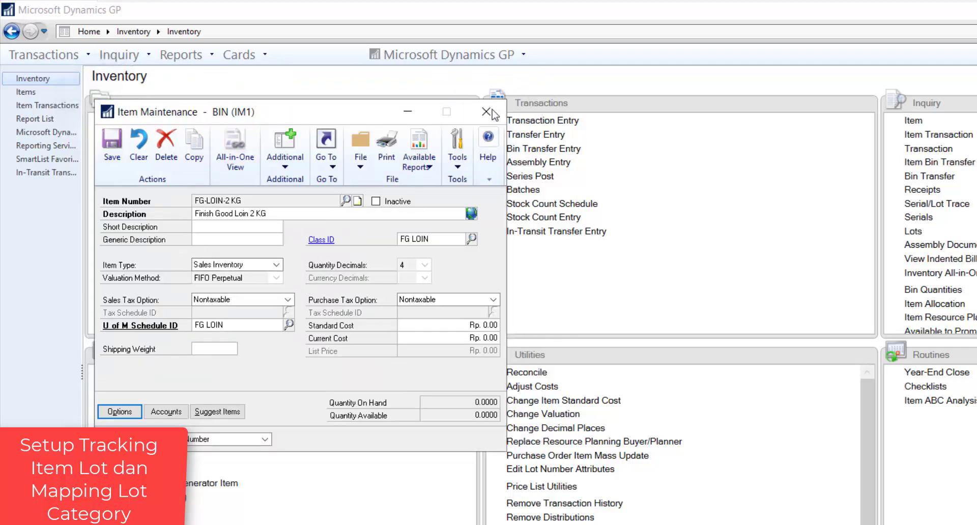
click(110, 146)
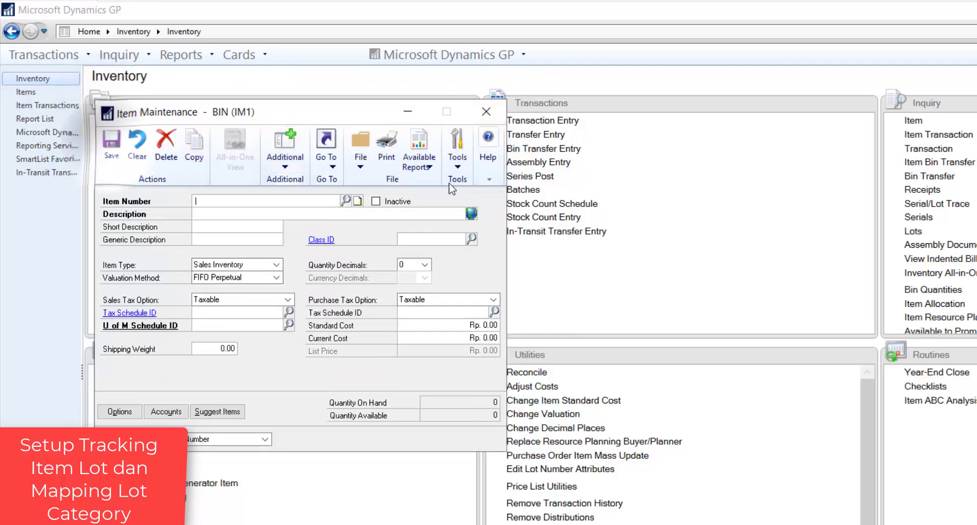
click(486, 111)
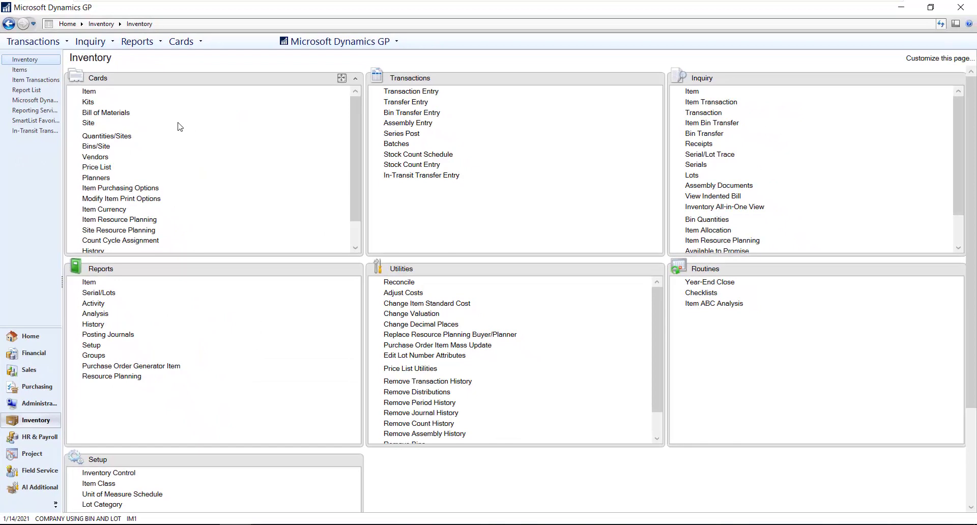
- Load item FG-LOIN-2 KG in Item Quantities Maintenance and choose GUDANG 1 as its specific Site ID
click(109, 136)
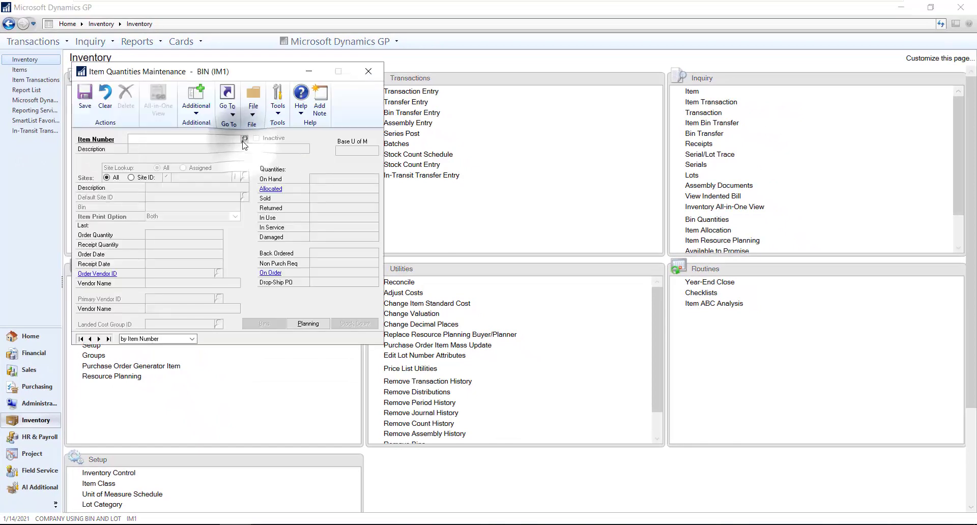
click(245, 139)
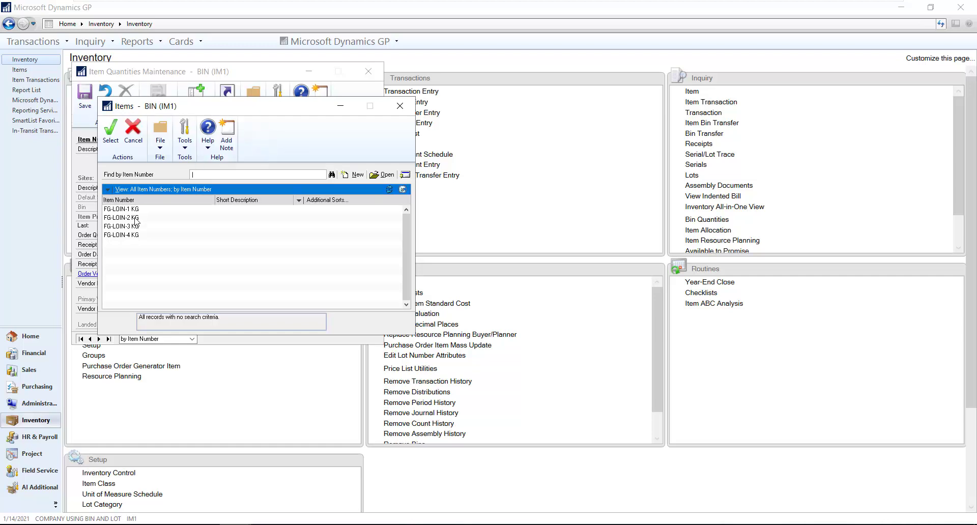
double_click(136, 217)
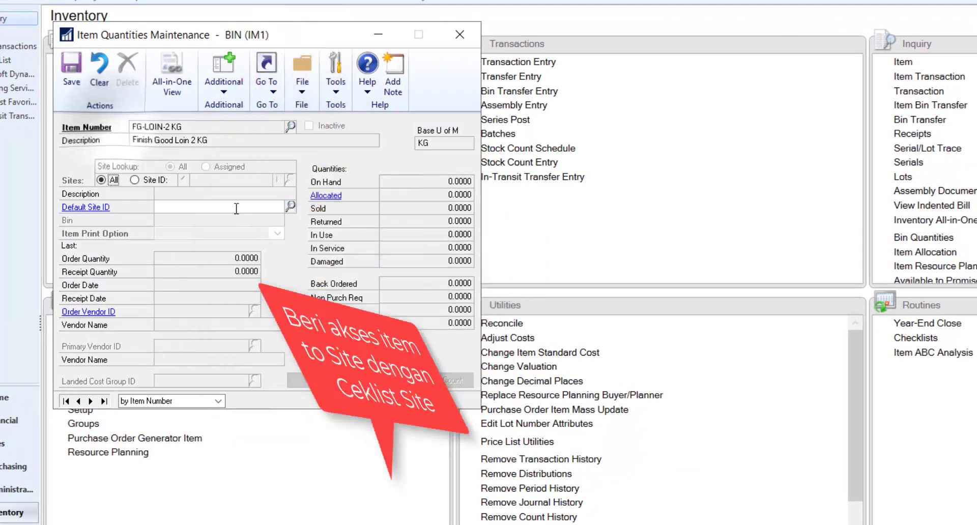
click(149, 181)
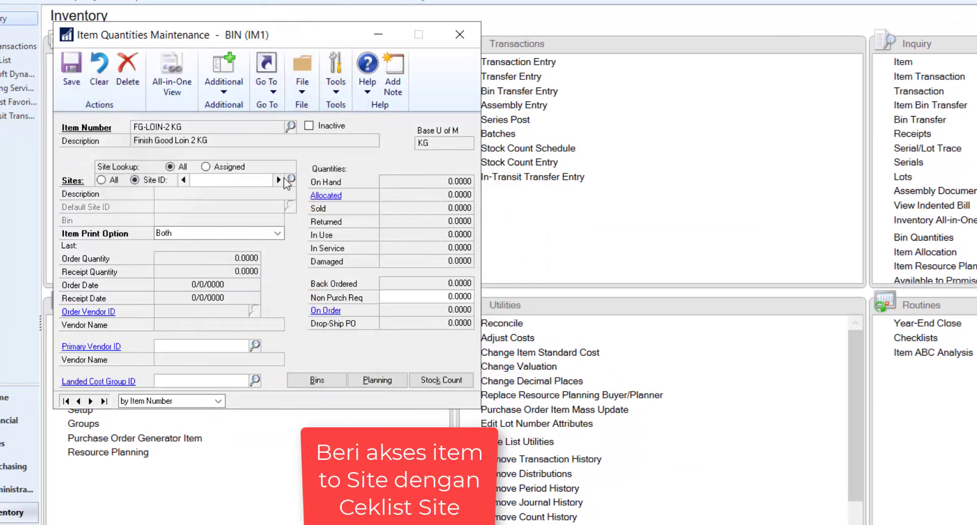
click(290, 180)
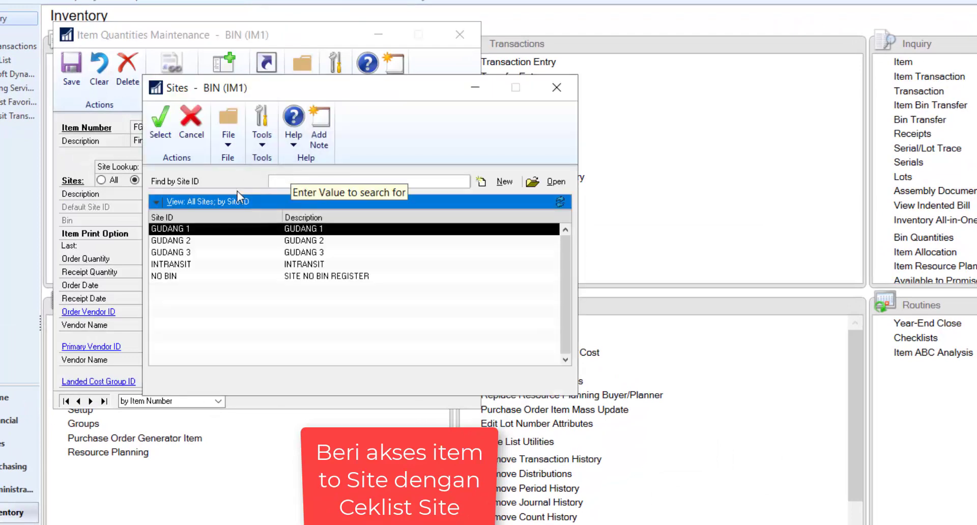
click(160, 121)
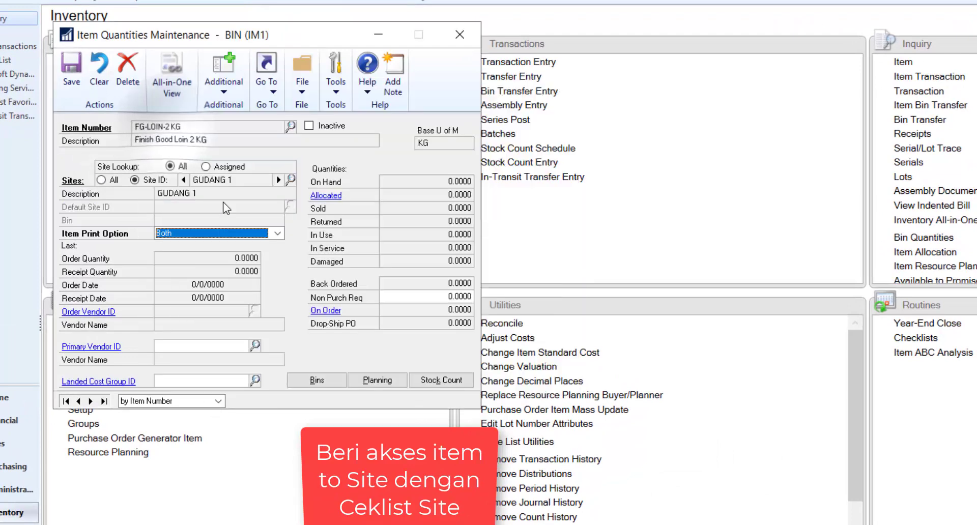
- Assign item FG-LOIN-2 KG to all listed sites through Site Item Assignments and confirm the assignment
click(265, 68)
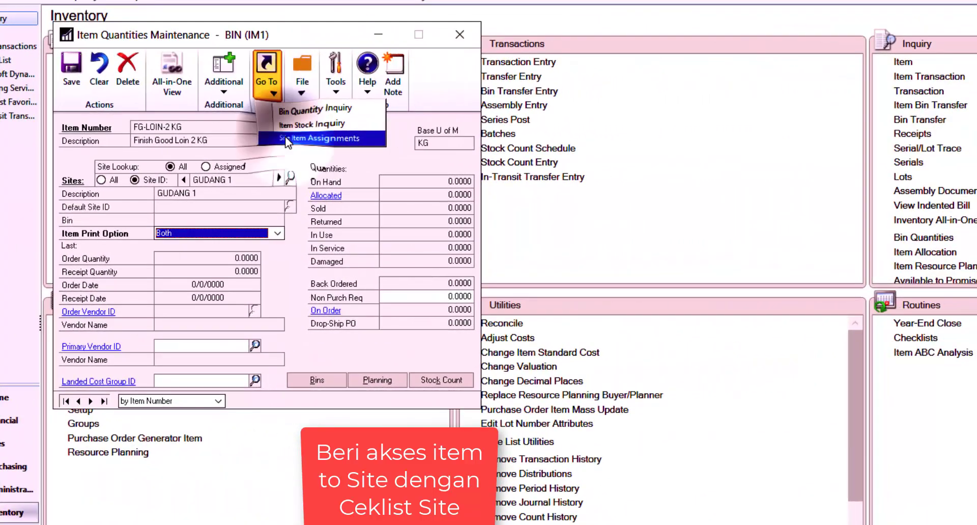
click(285, 138)
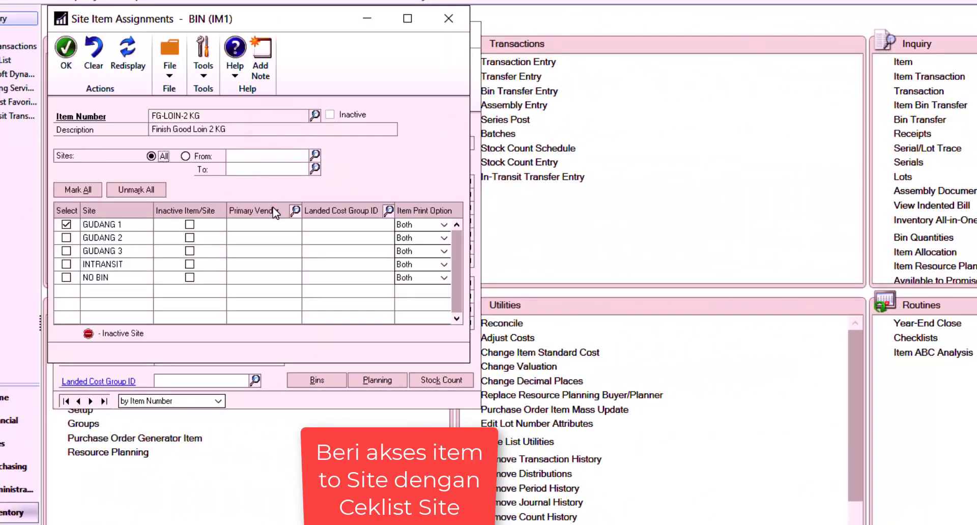
drag(303, 19, 546, 10)
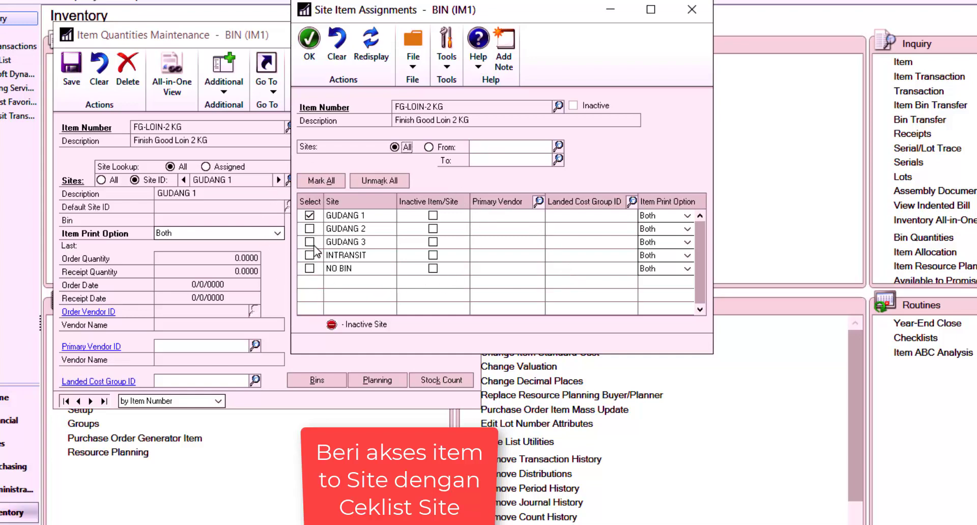
click(321, 182)
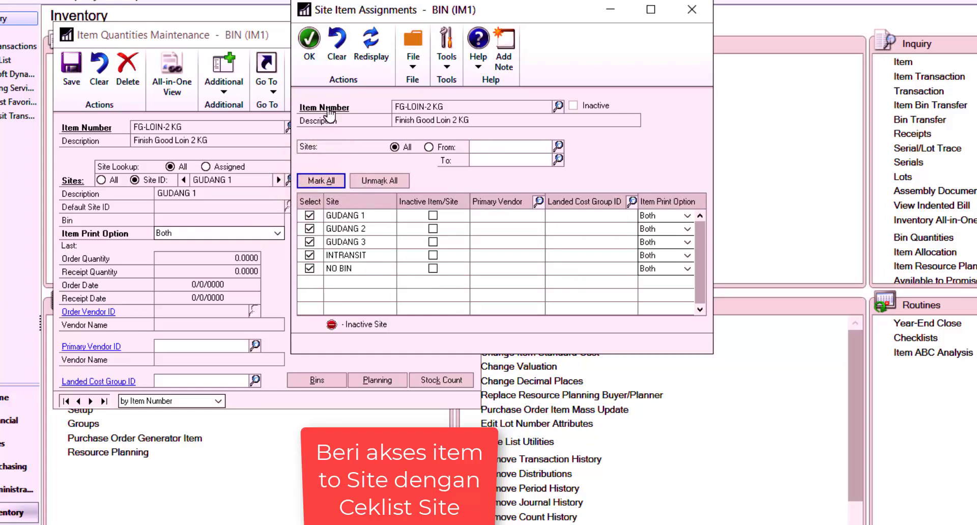
click(309, 60)
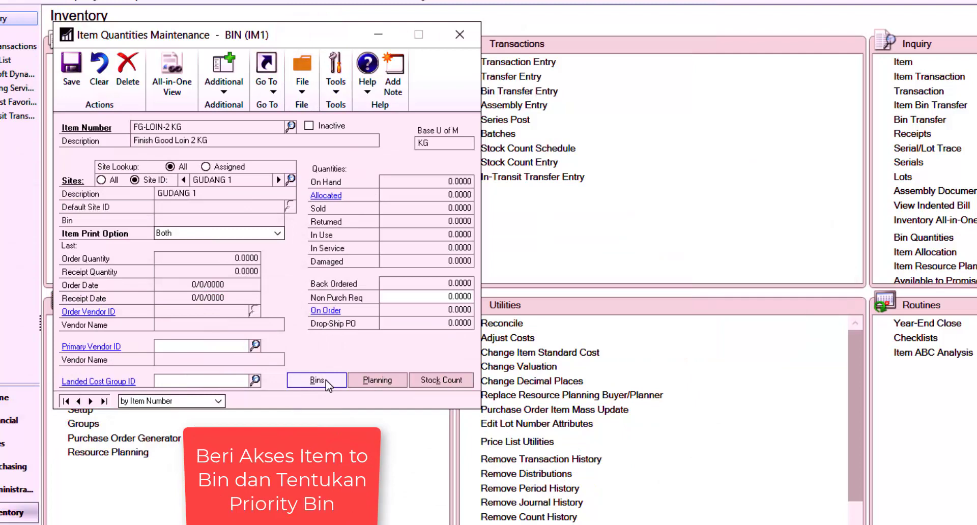
- Open the default bins of FG-LOIN-2 KG at GUDANG 1 and add inventory bin G_BIN3 with priority 1
click(324, 381)
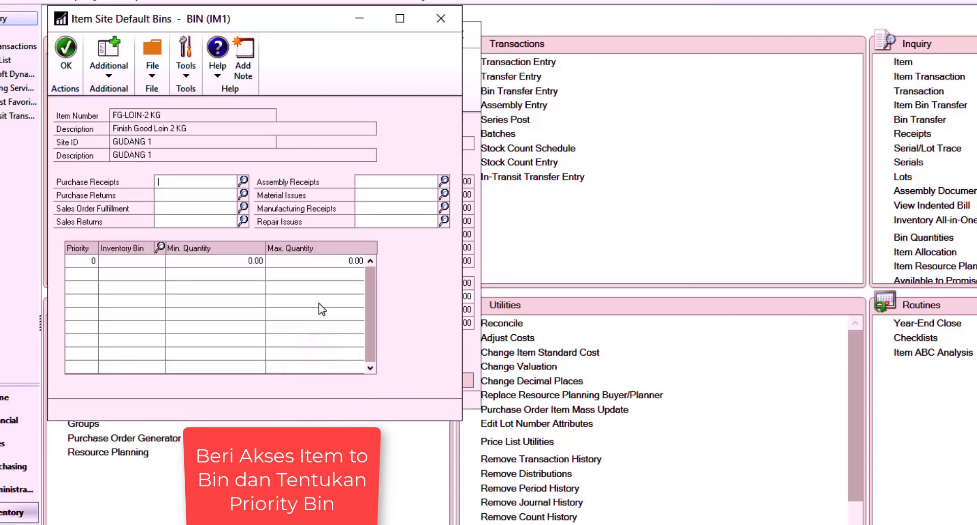
drag(300, 29, 778, 0)
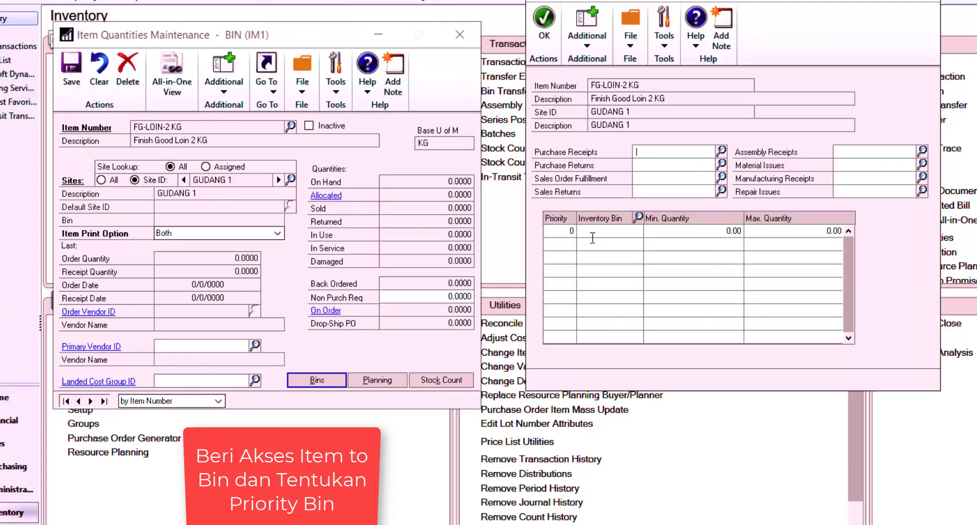
text(1)
key(Tab)
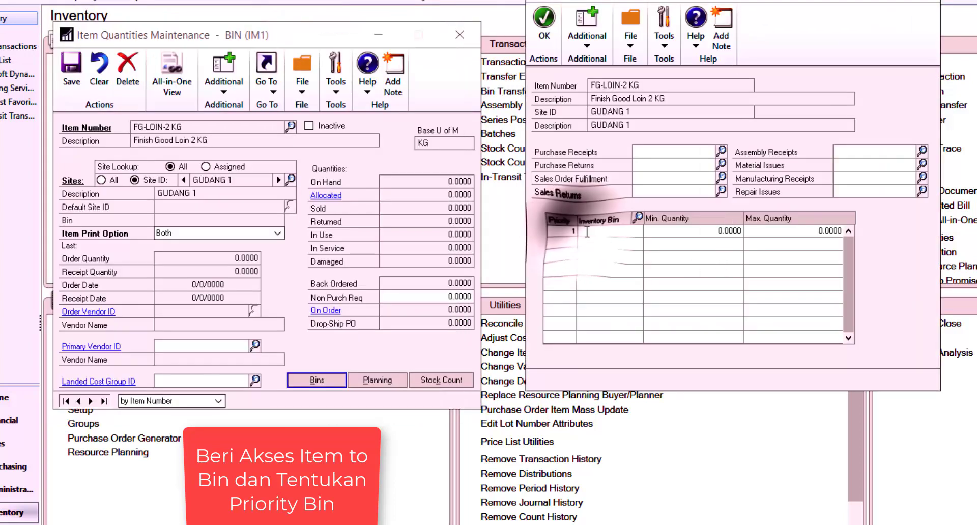
click(637, 219)
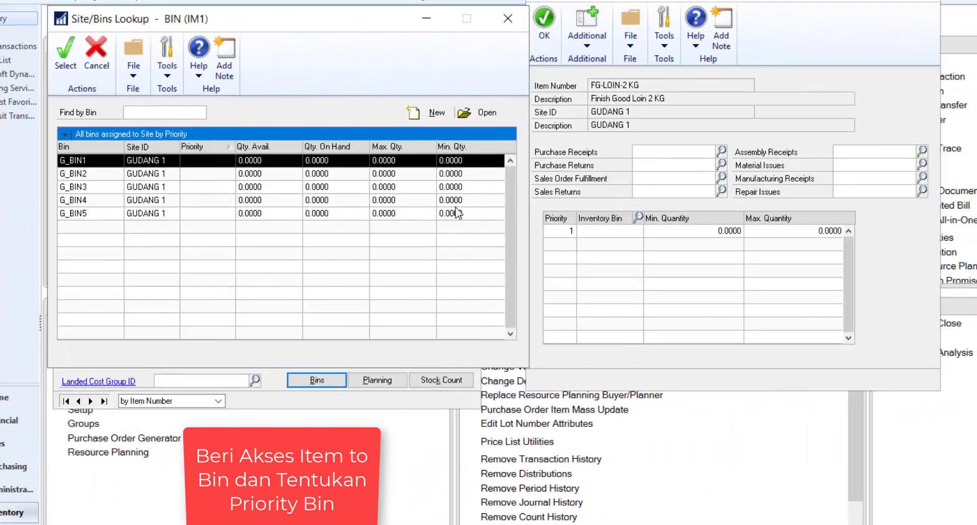
click(152, 187)
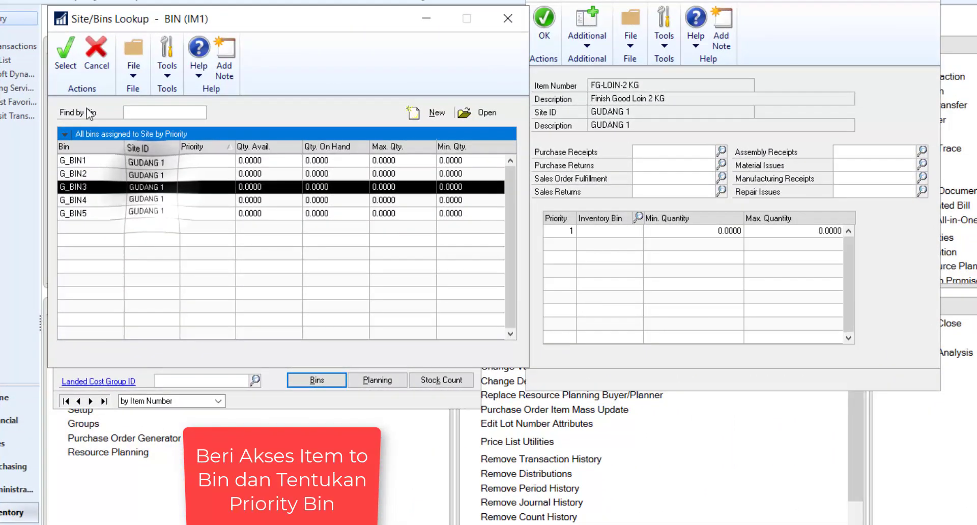
click(65, 54)
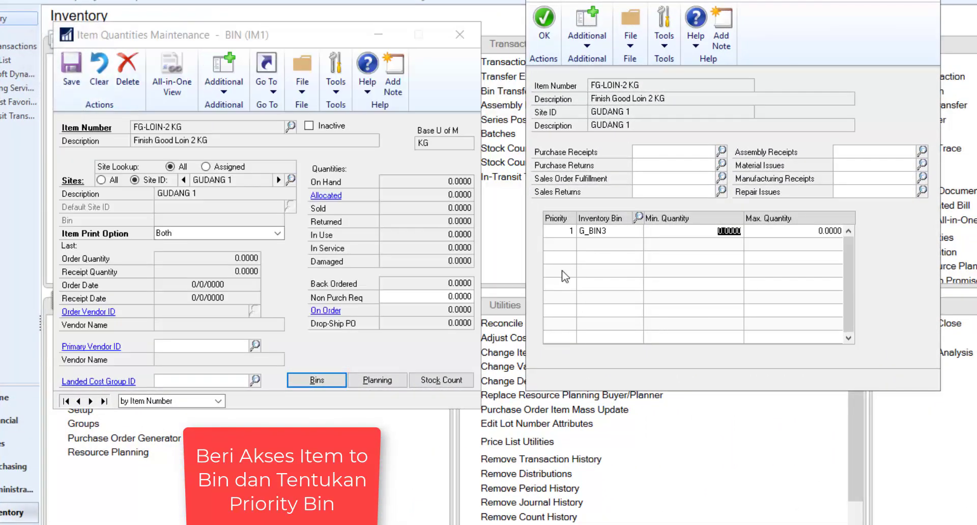
- Add inventory bin G_BIN5 with priority 2 to the item's bin list for GUDANG 1
click(637, 218)
click(164, 213)
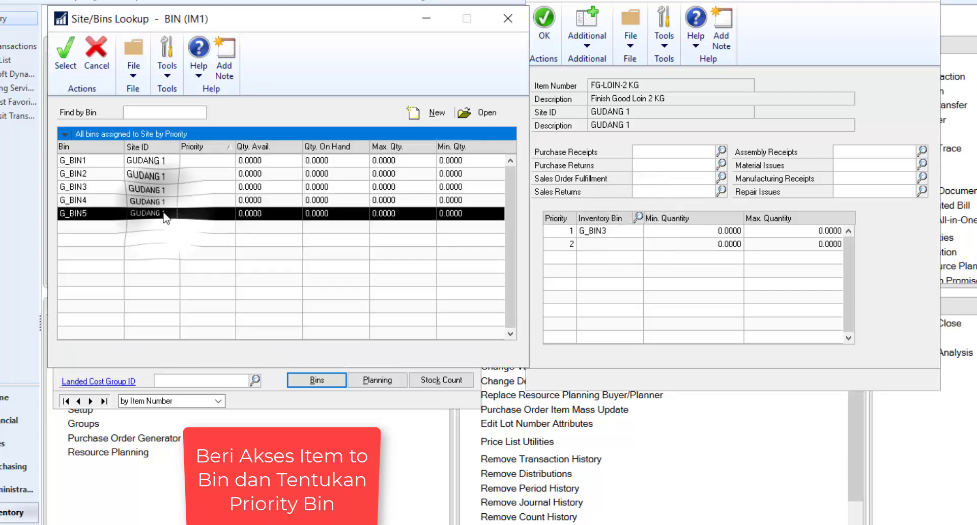
click(60, 50)
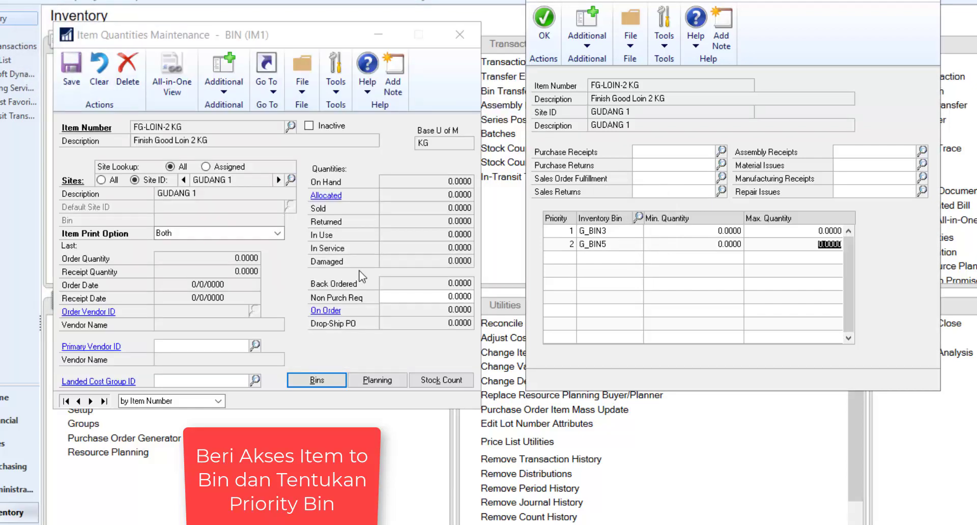
- Add inventory bins G_BIN1 with priority 3 and G_BIN2 with priority 4 to the item's bin list for GUDANG 1
key(Tab)
click(636, 218)
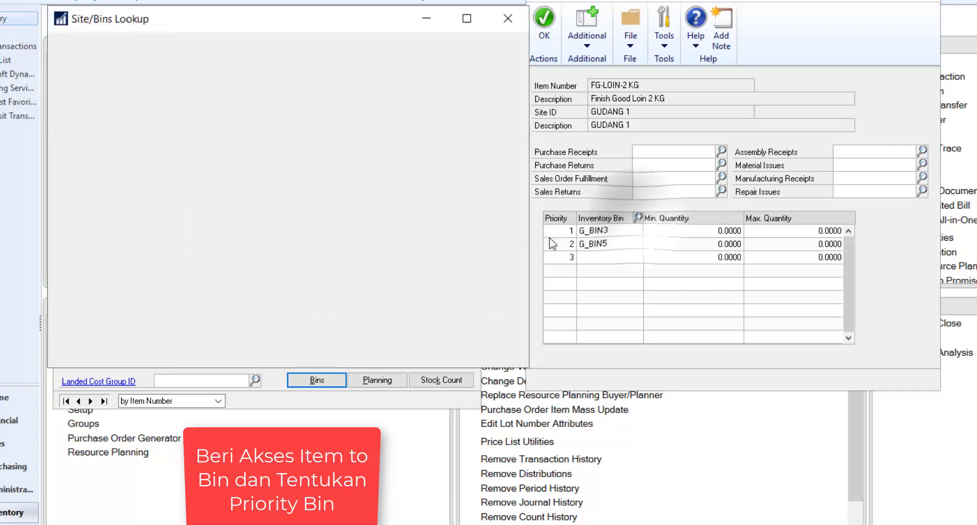
click(67, 60)
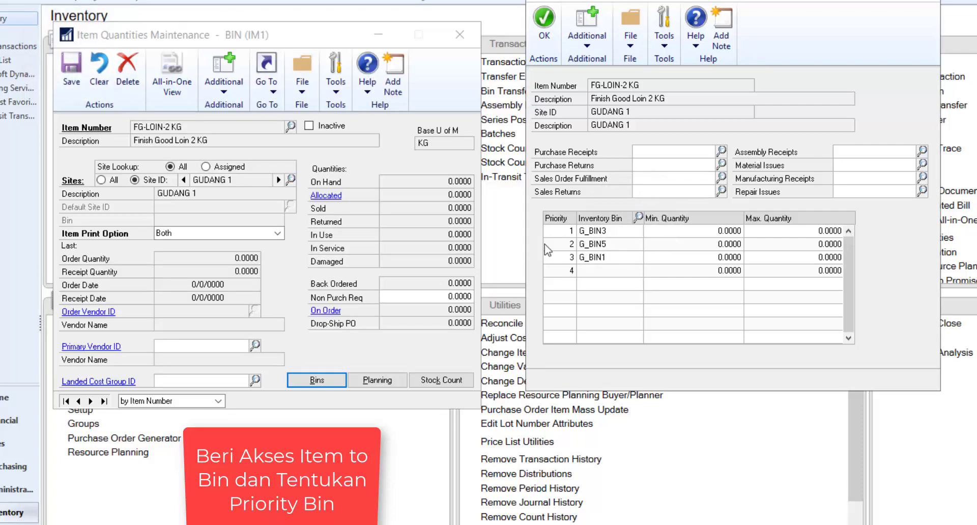
click(638, 218)
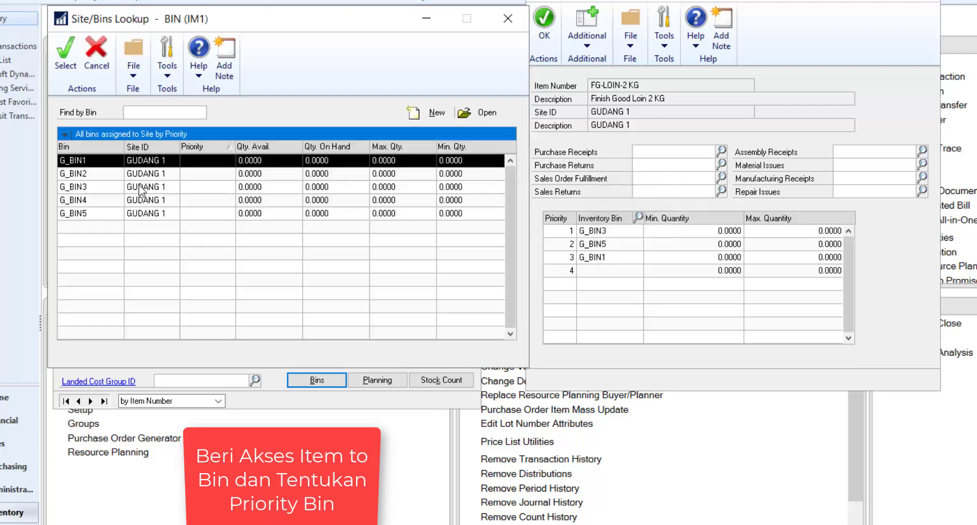
click(132, 186)
click(105, 173)
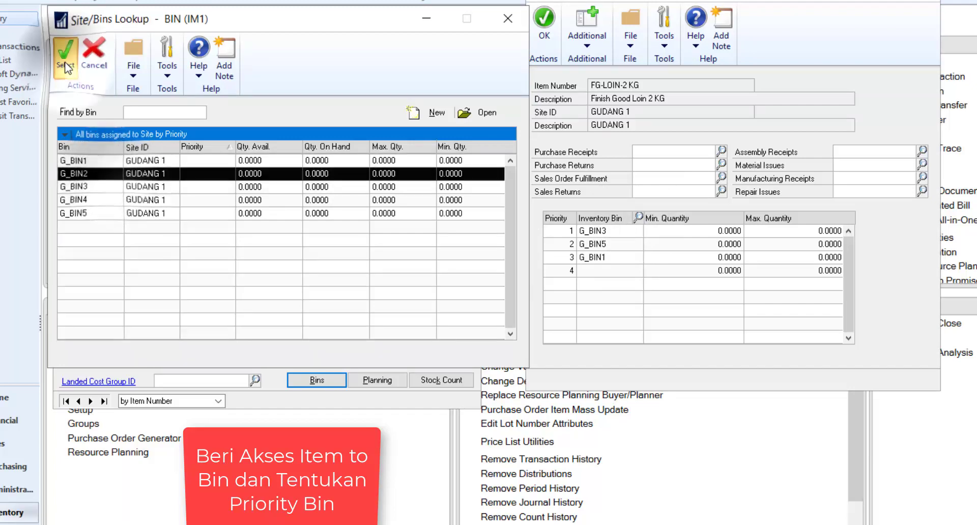
click(66, 60)
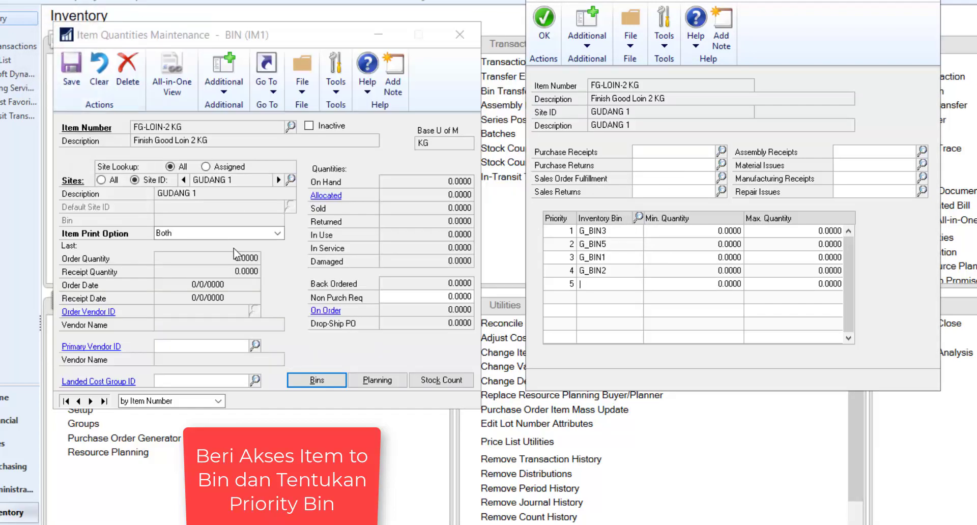
- Try to add bin G_BIN2 a second time with priority 5, and clear the duplicate entry
click(638, 218)
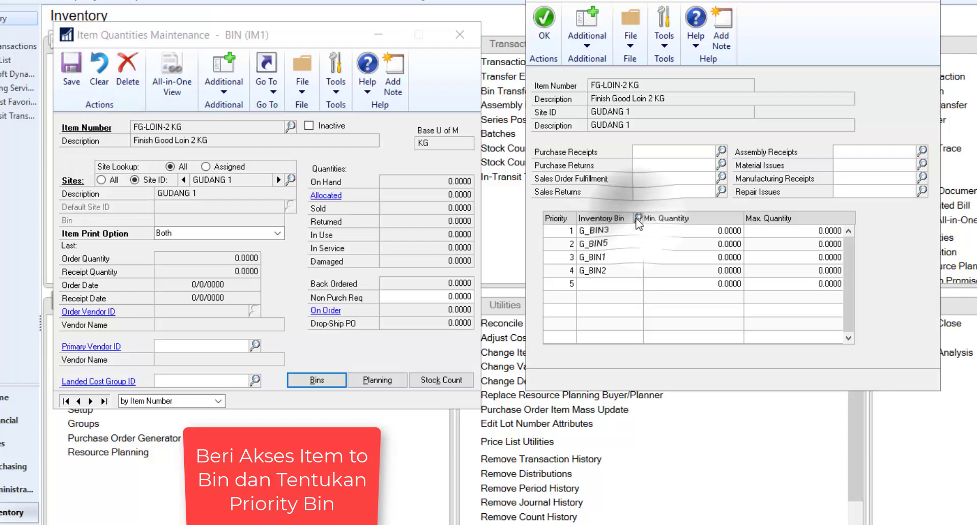
double_click(105, 174)
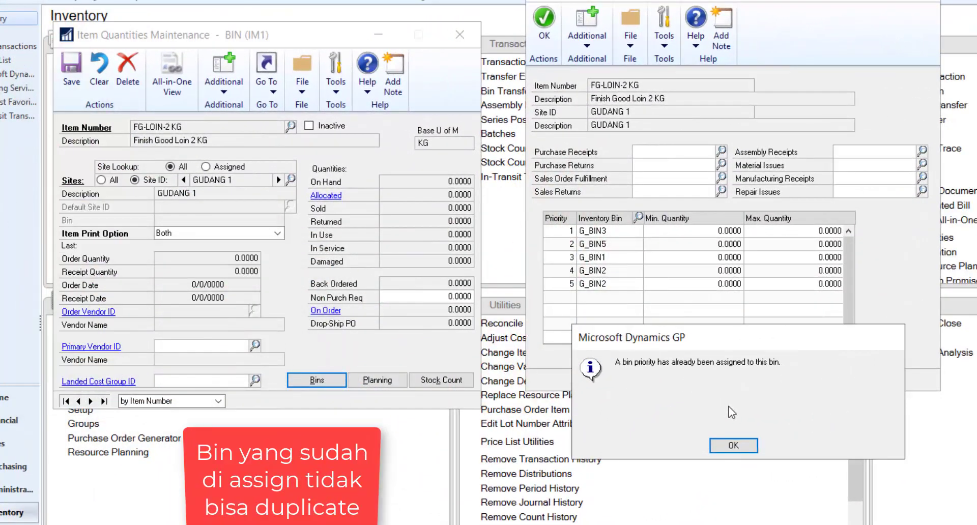
click(731, 441)
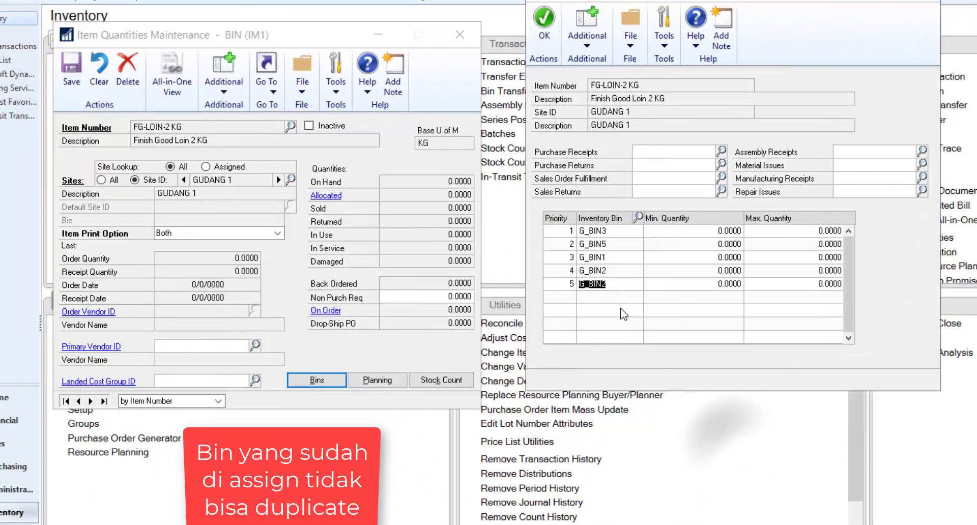
click(614, 287)
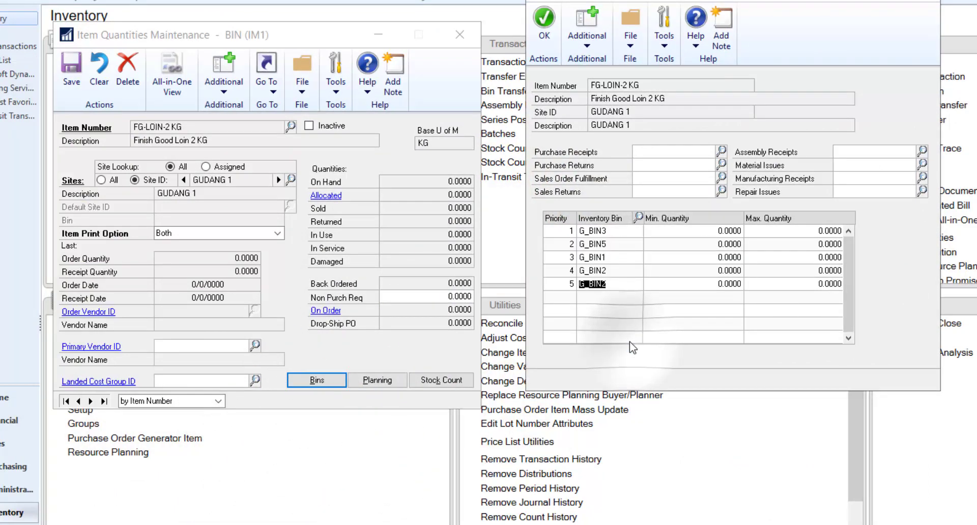
key(Delete)
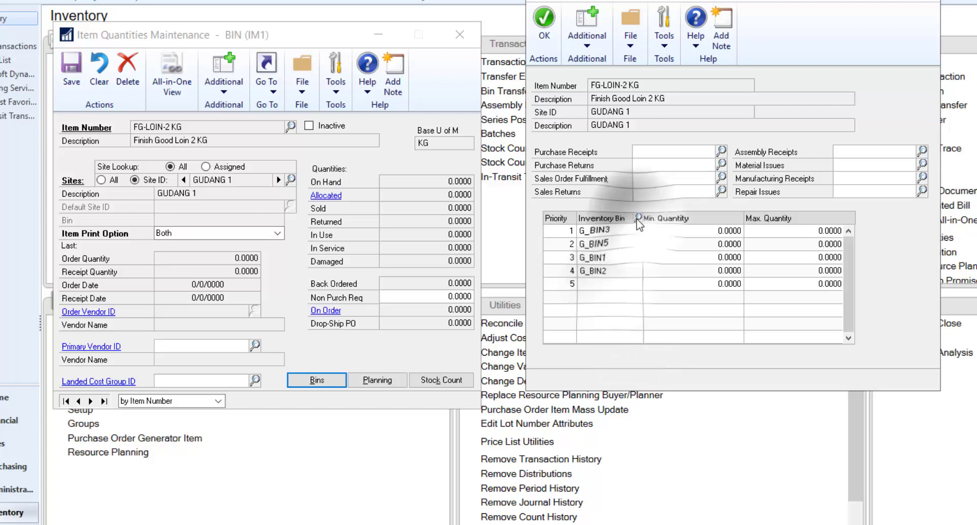
- Add inventory bin G_BIN4 with priority 5 to the item's bin list for GUDANG 1
click(637, 219)
double_click(116, 200)
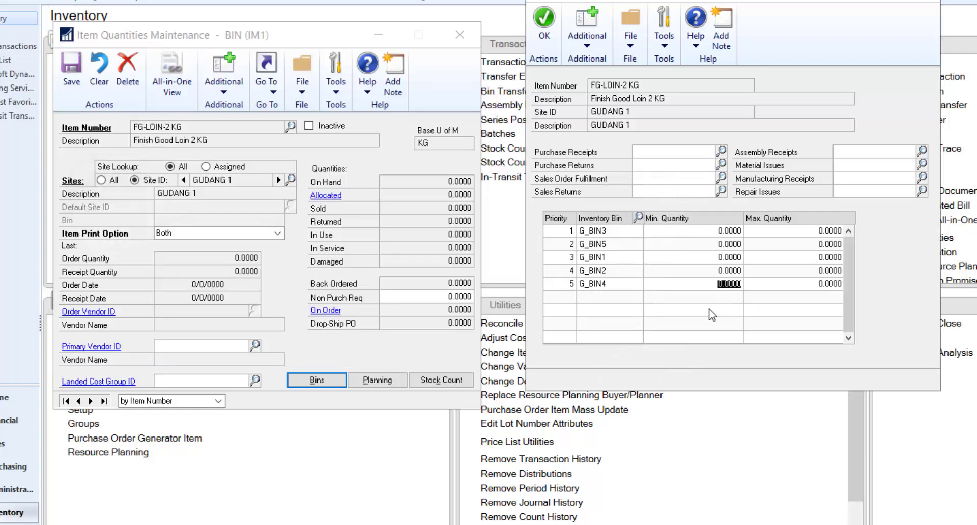
key(Tab)
key(Tab)
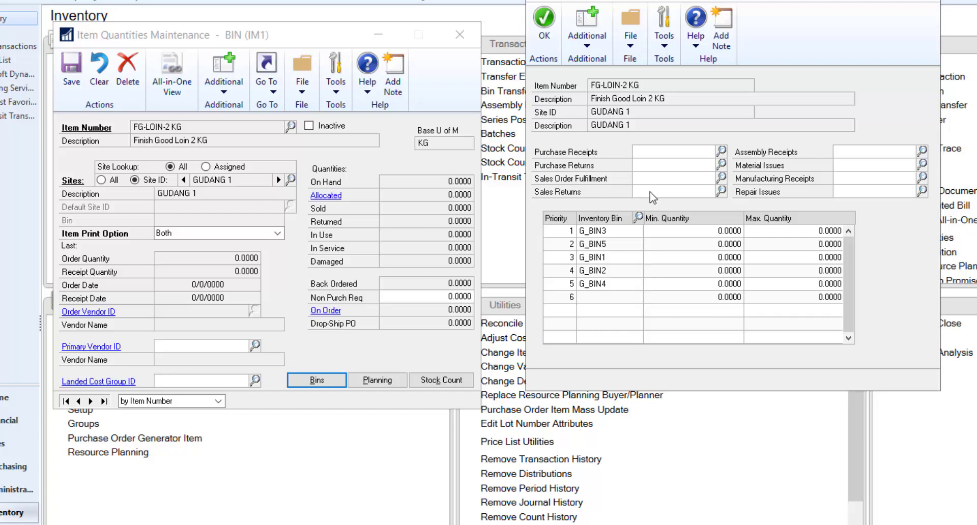
- Set G_BIN3 as the item's default bin for all purchase, sales, assembly, material, manufacturing and repair transaction types at GUDANG 1
click(652, 152)
click(661, 166)
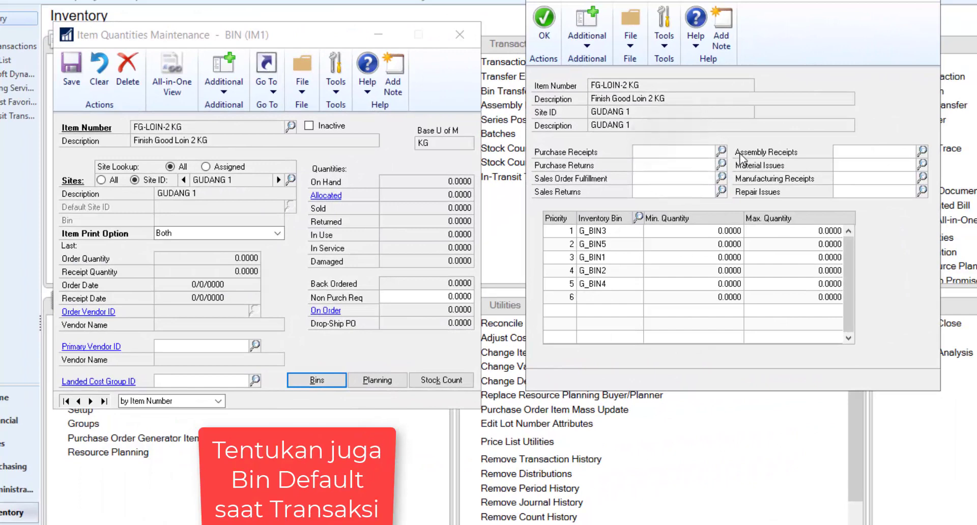
click(722, 153)
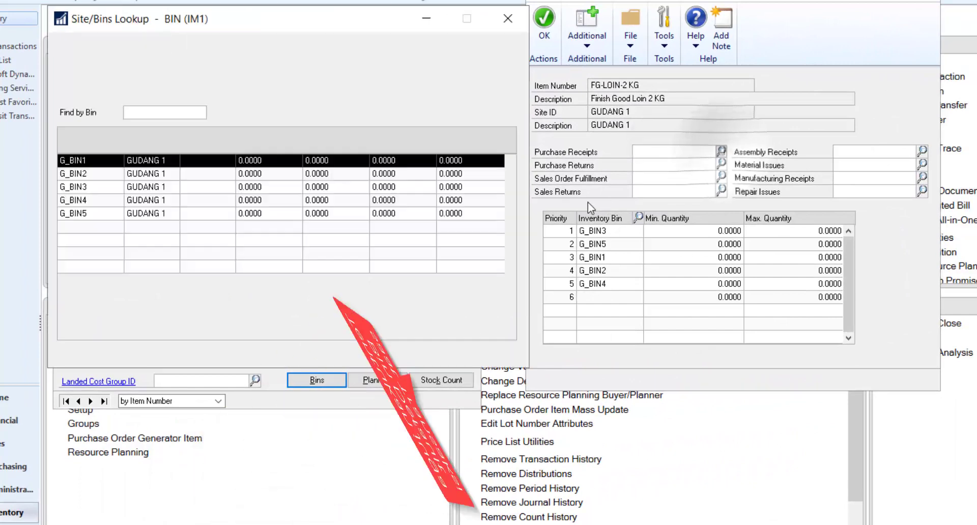
click(104, 187)
click(66, 51)
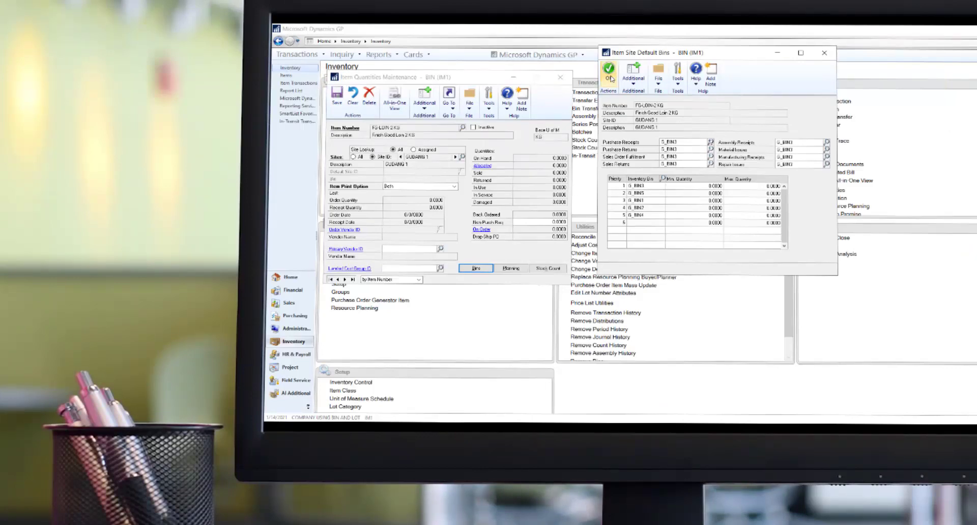
- Confirm the item's default bins, save its quantities record and close Item Quantities Maintenance
click(635, 78)
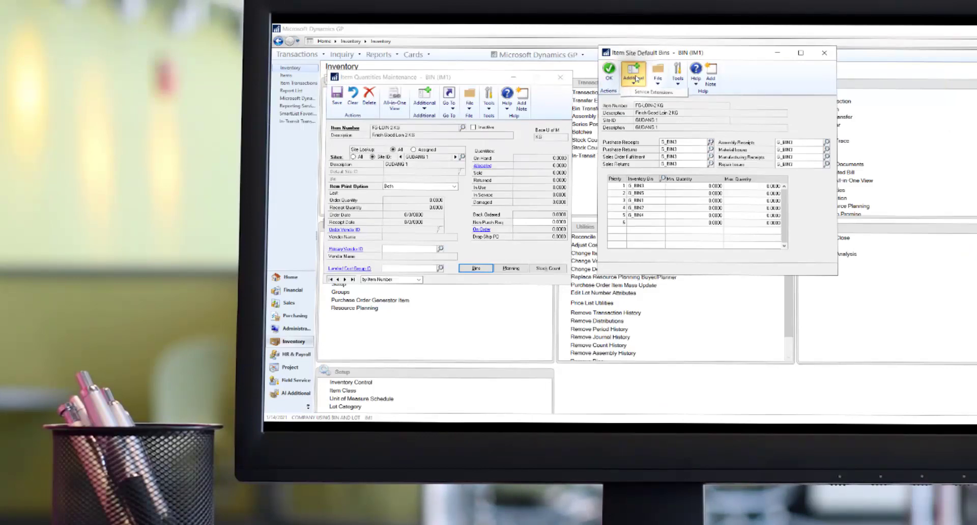
click(610, 77)
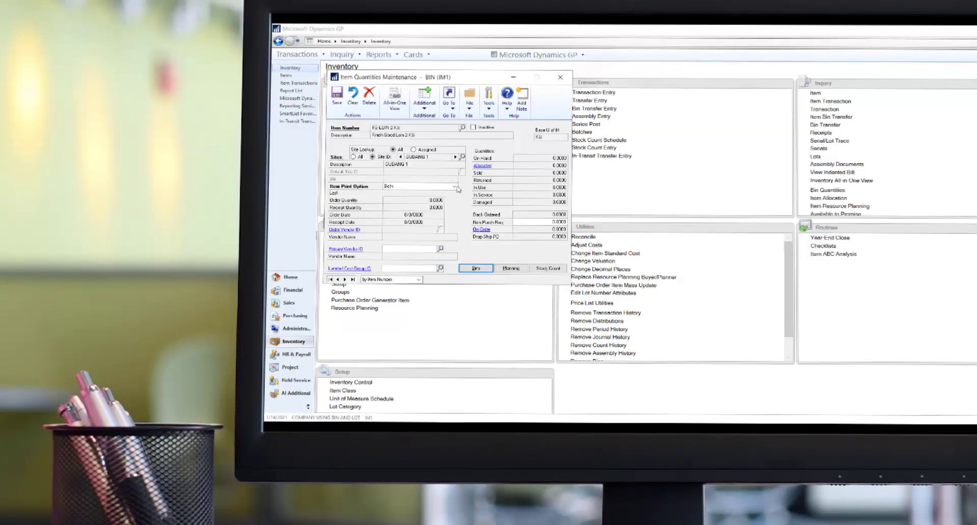
click(336, 95)
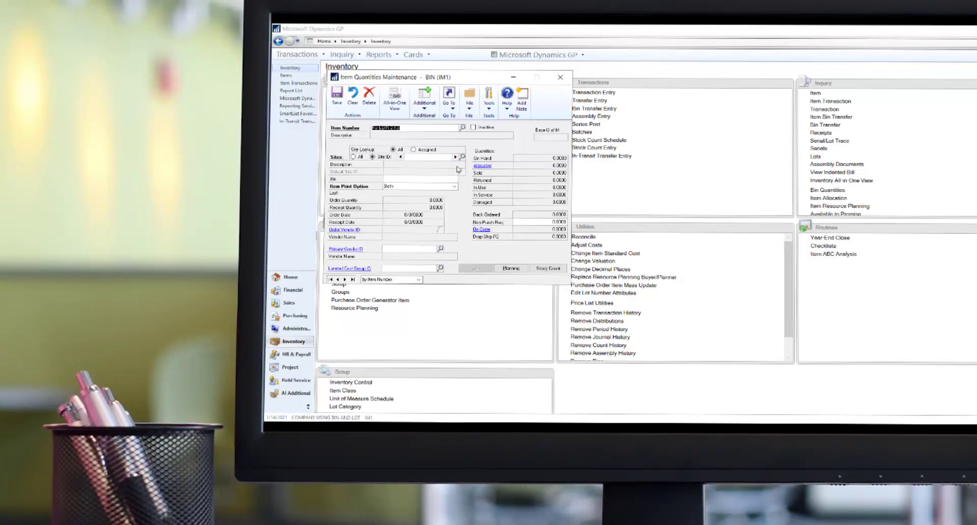
click(560, 77)
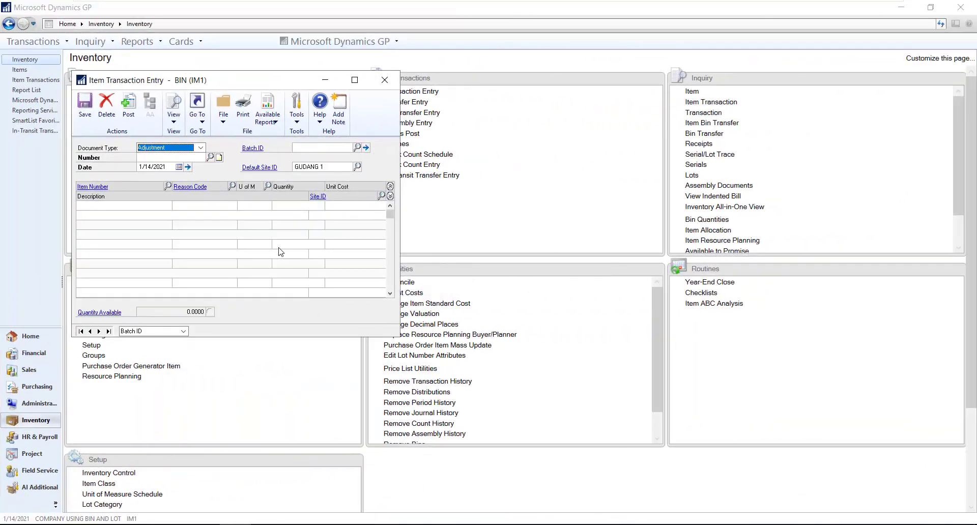
- Start an Adjustment transaction dated 1/14/2021 for default site GUDANG 1 and choose item FG-LOIN-1 KG on the first line
key(Tab)
key(Tab)
key(Tab)
key(Tab)
key(Tab)
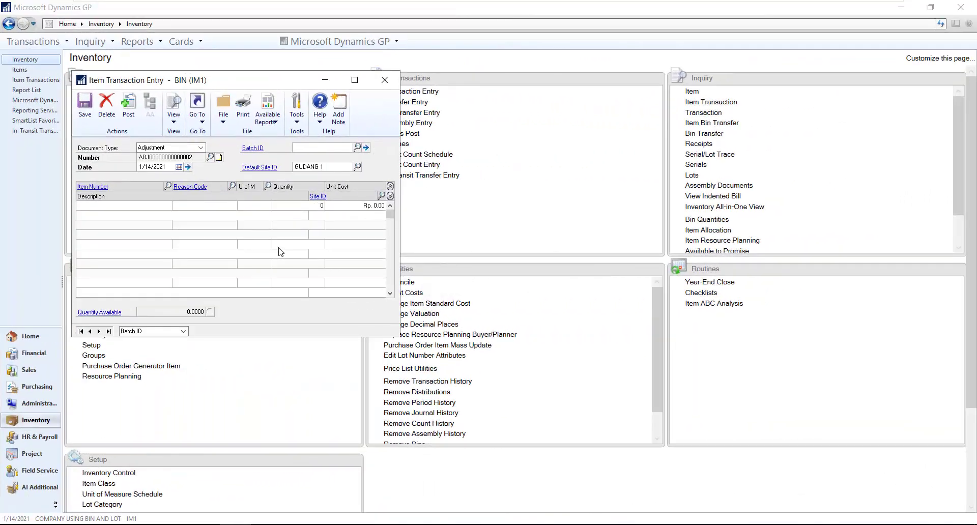
key(ctrl+l)
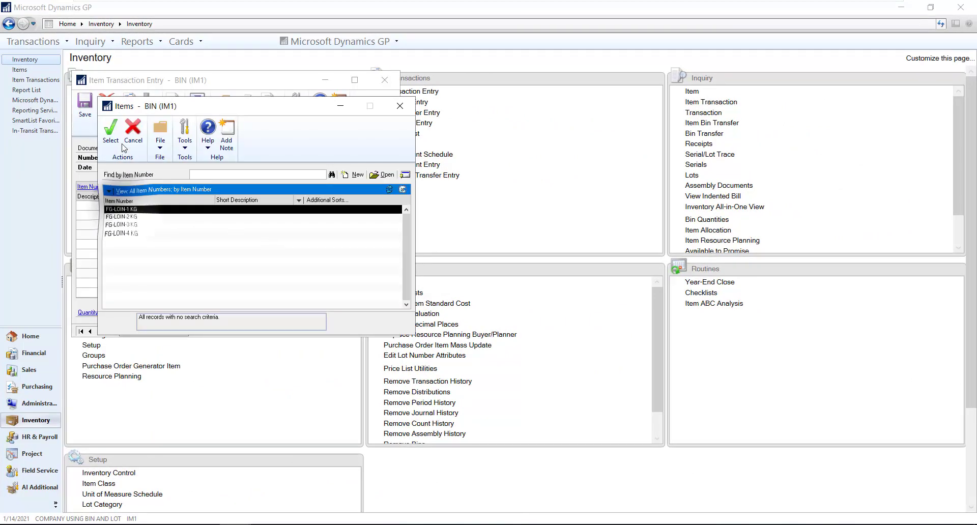
click(111, 133)
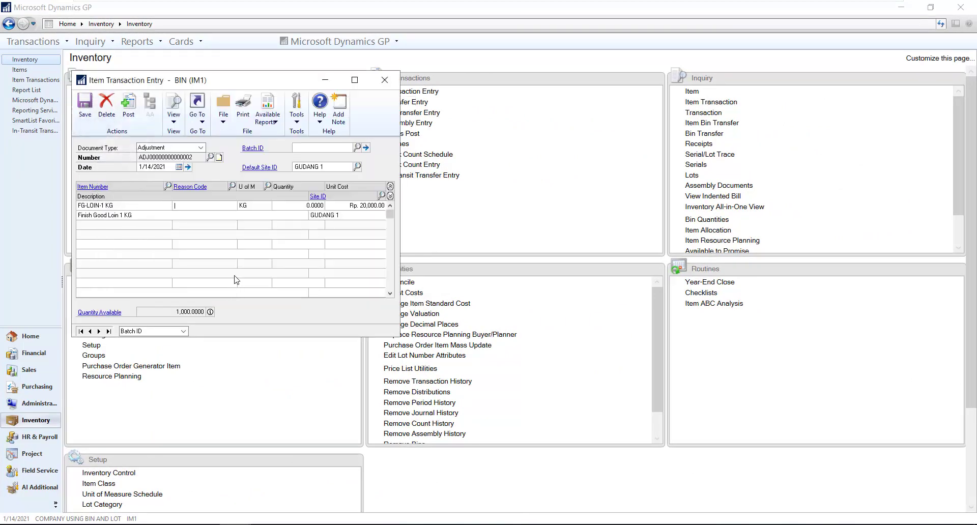
- Set the FG-LOIN-1 KG line's quantity to 2,000 and continue to its lot number entry
key(Tab)
key(Tab)
text(2000)
key(Tab)
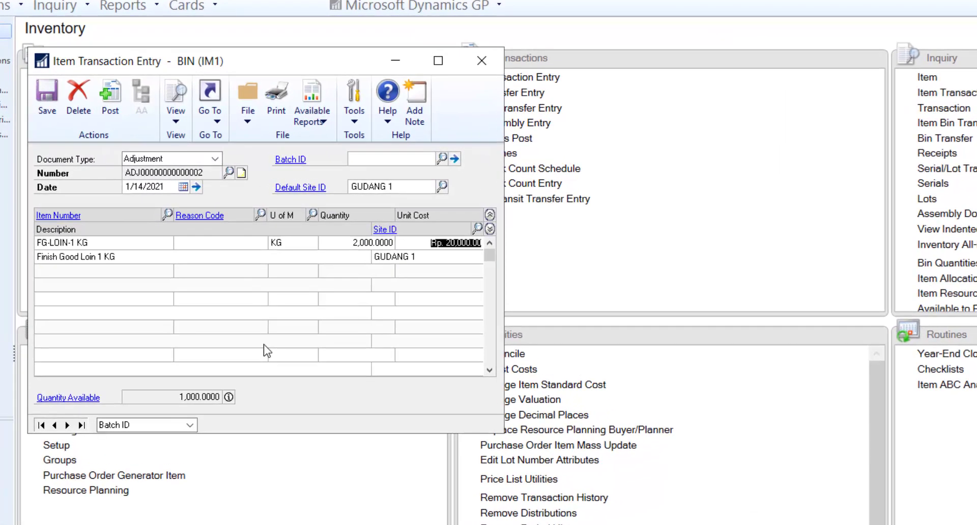
key(Tab)
key(Tab)
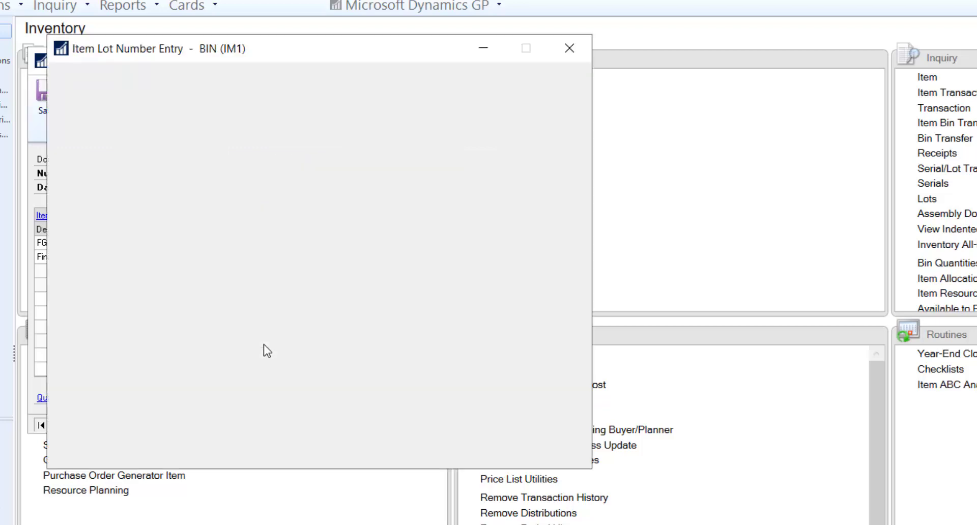
- Enter lot number C1 for the item with reference REF3, fishlot FIS2 and supplier code SC3
drag(295, 42, 813, 62)
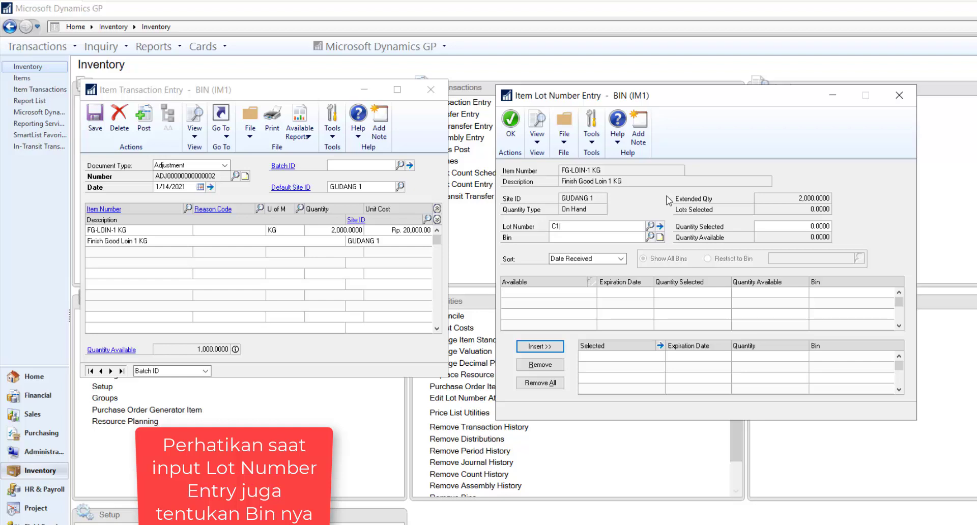
key(Tab)
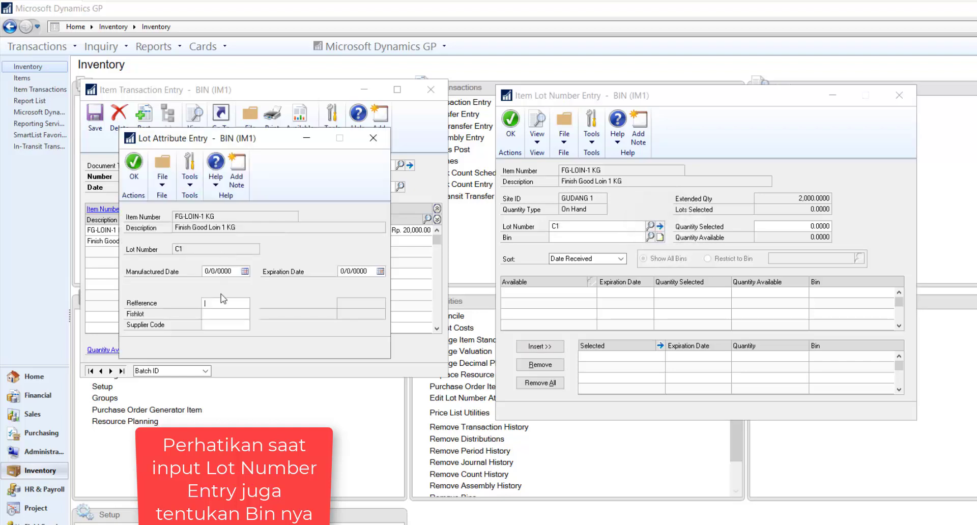
text(Re)
text(F3)
text(S)
text(C3)
key(Tab)
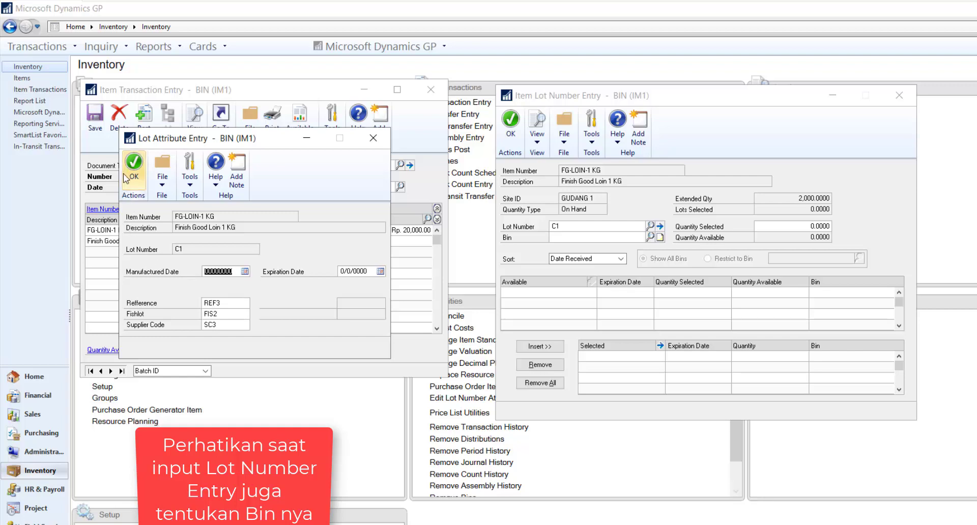
- Set lot C1's manufactured date to 1/14/2021 and expiration date to 1/14/2022, and confirm the lot attributes
click(245, 271)
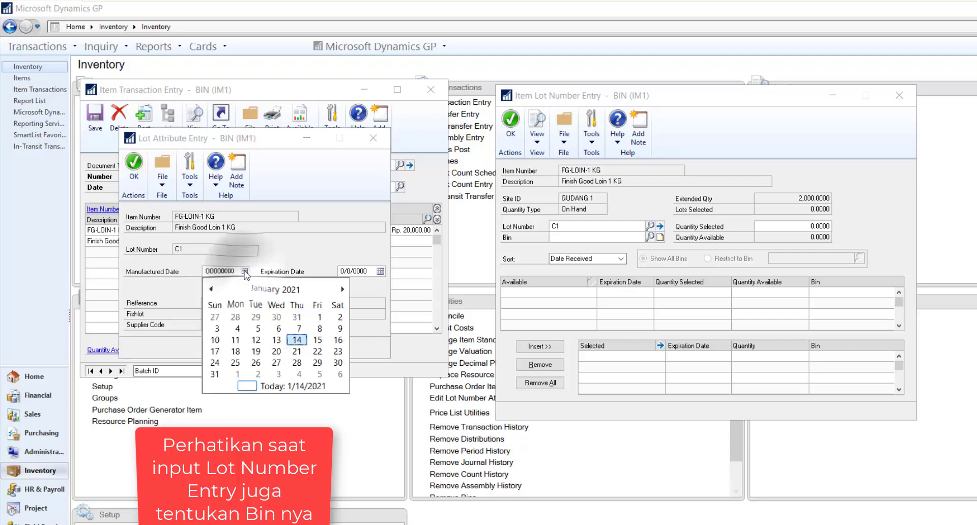
click(295, 339)
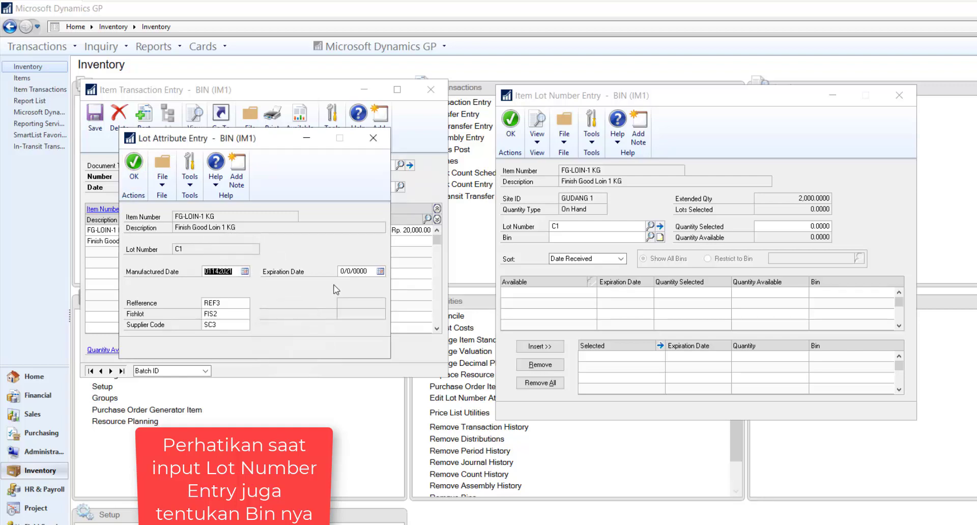
key(Tab)
text(01142021)
key(Tab)
click(134, 162)
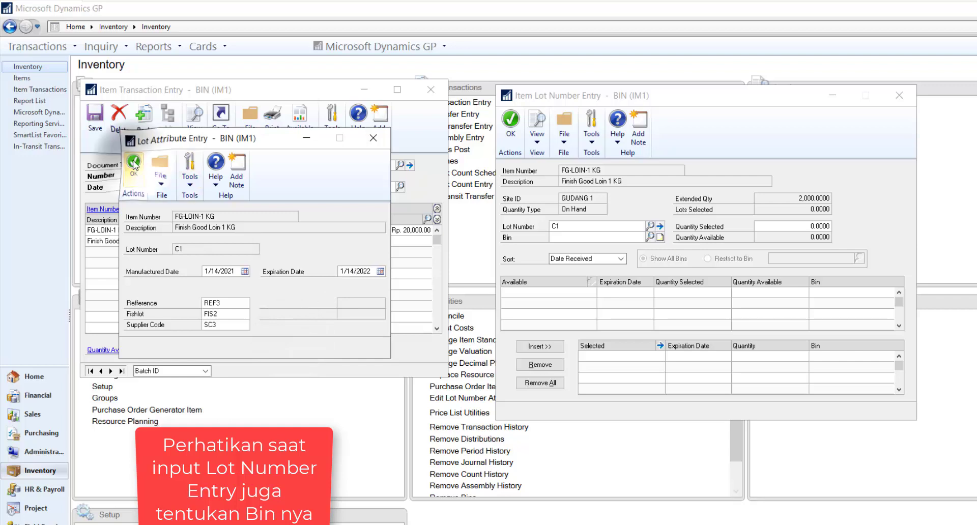
- Look up the bins assigned to GUDANG 1 by priority and choose G_BIN4 for lot C1
click(649, 237)
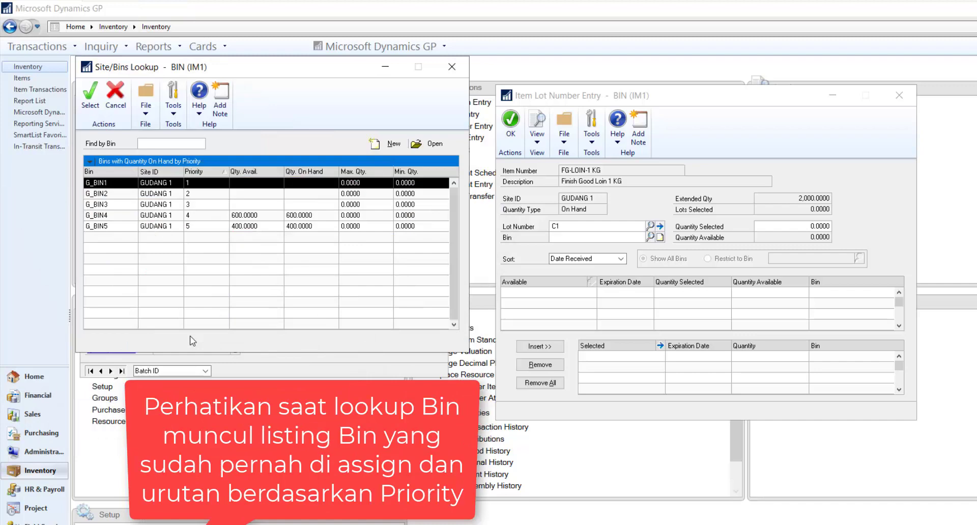
click(138, 195)
key(Down)
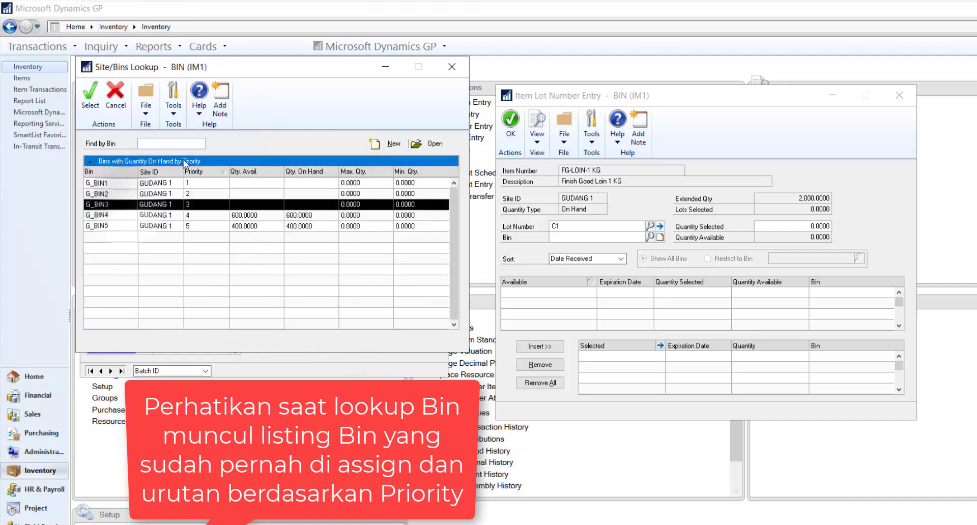
click(175, 184)
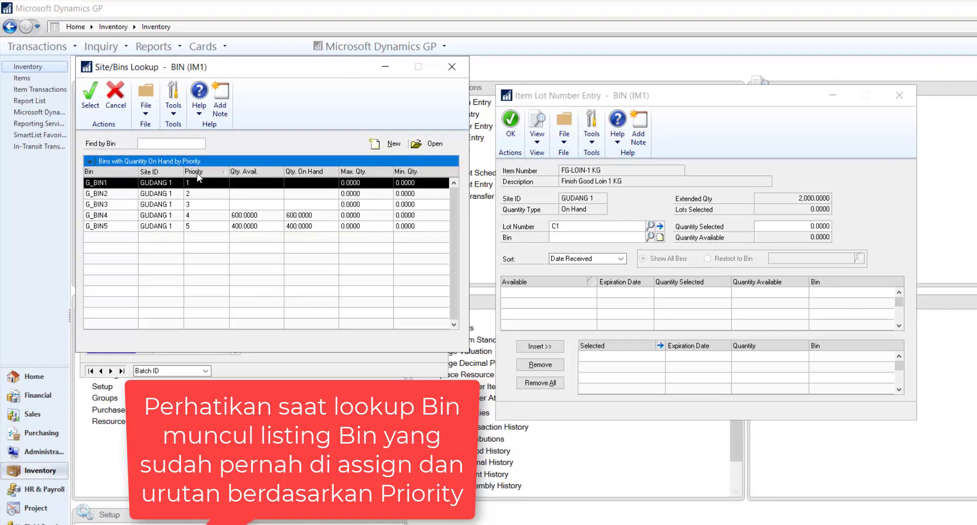
click(162, 215)
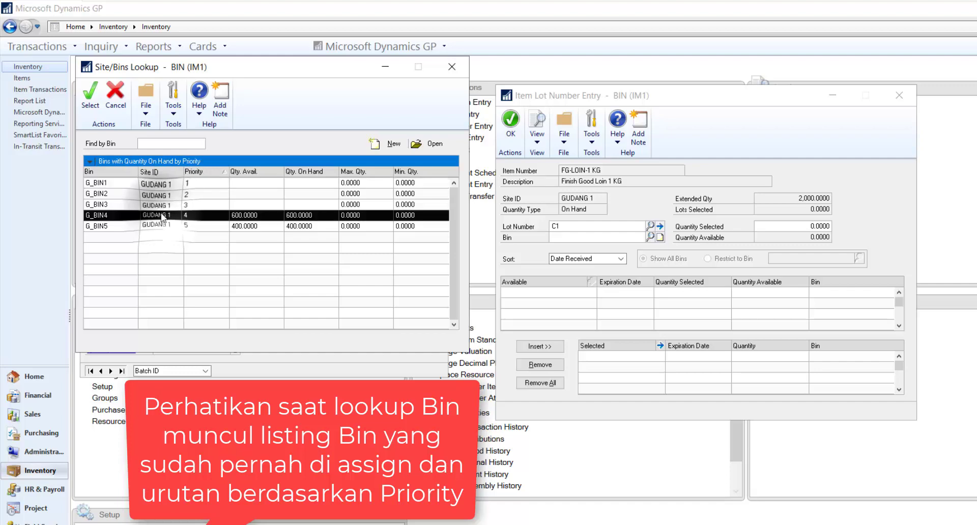
click(90, 102)
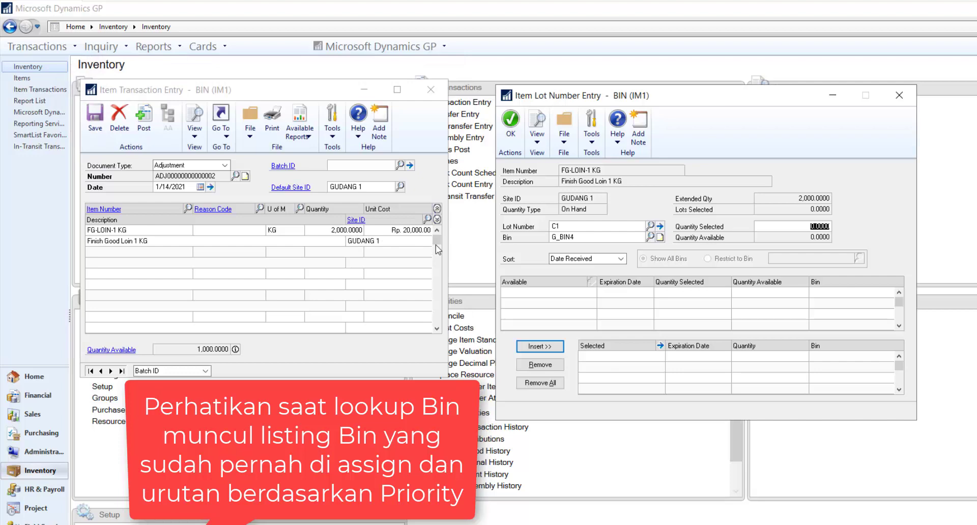
- Insert 1,400 of lot C1 in G_BIN4, and enter lot C1 again with bin G_BIN3 and quantity 200
text(1400)
click(540, 347)
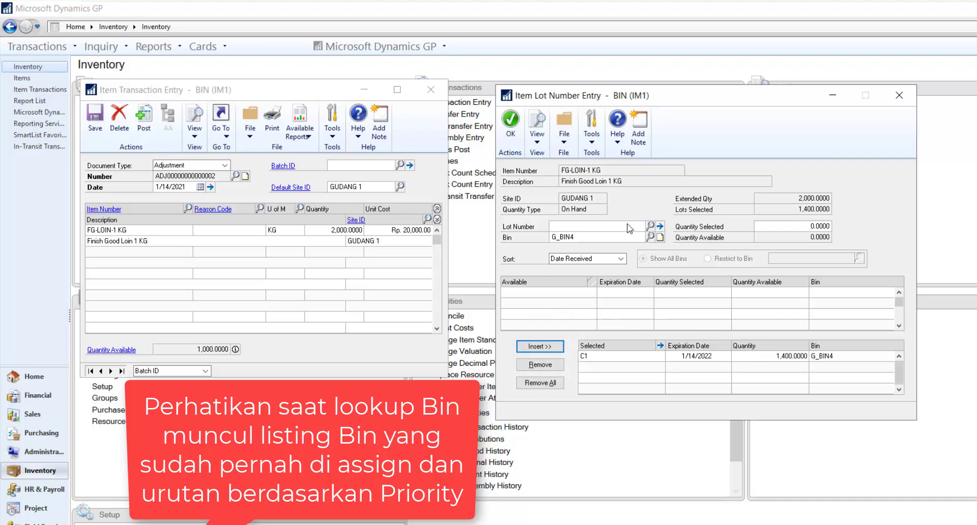
text(C1)
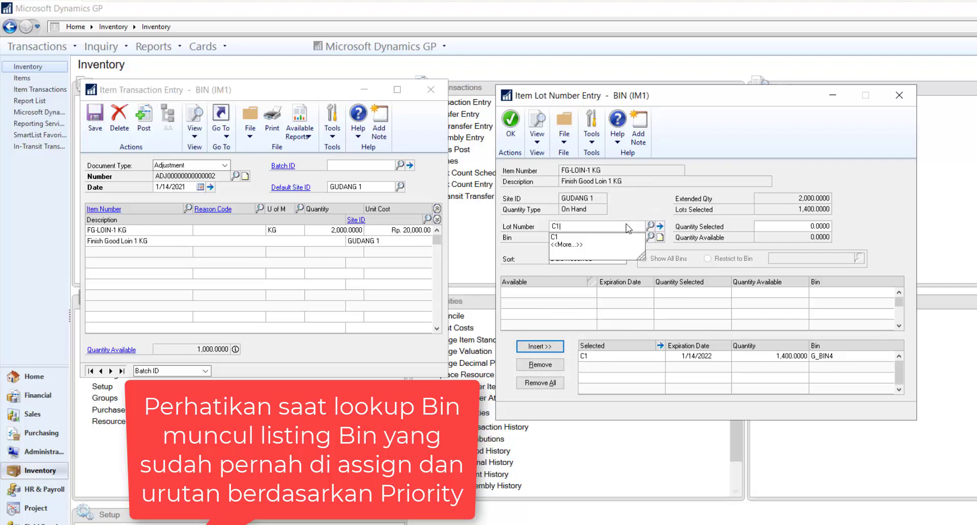
key(Tab)
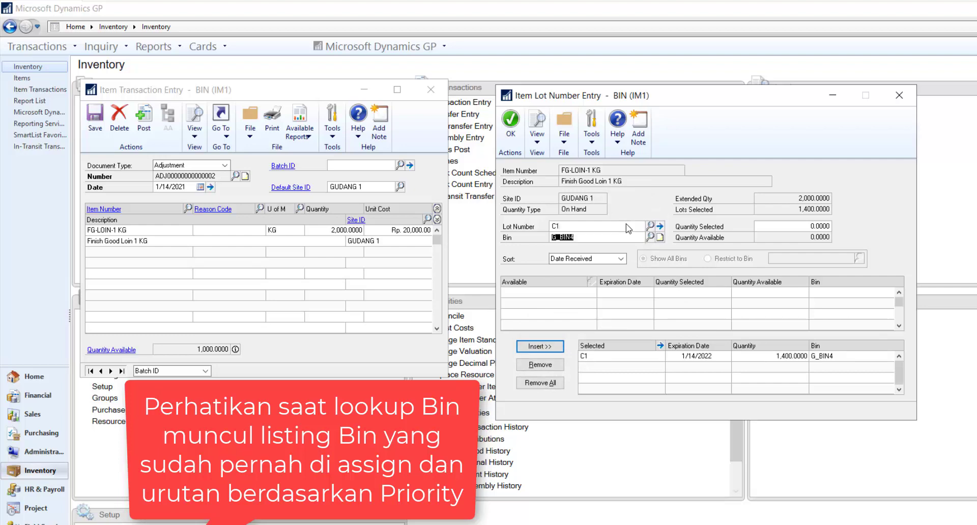
click(649, 236)
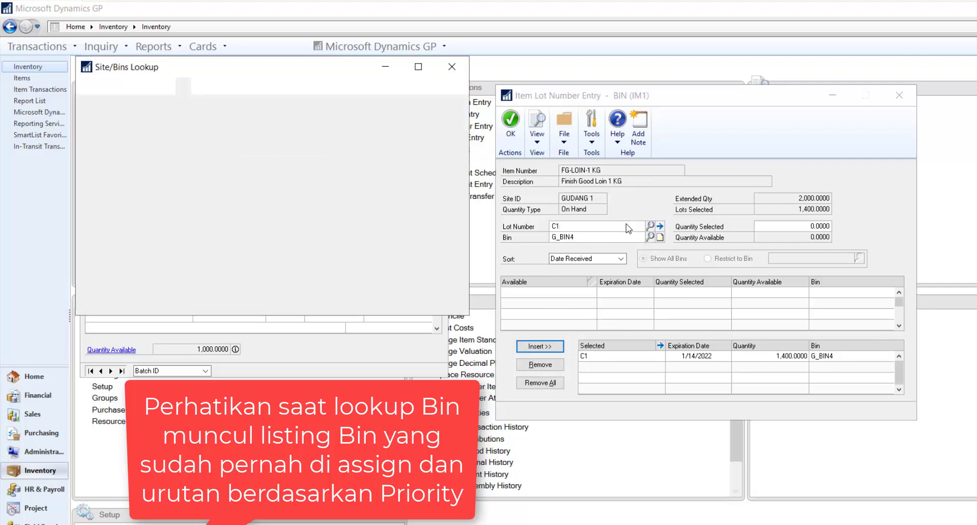
click(175, 205)
double_click(174, 206)
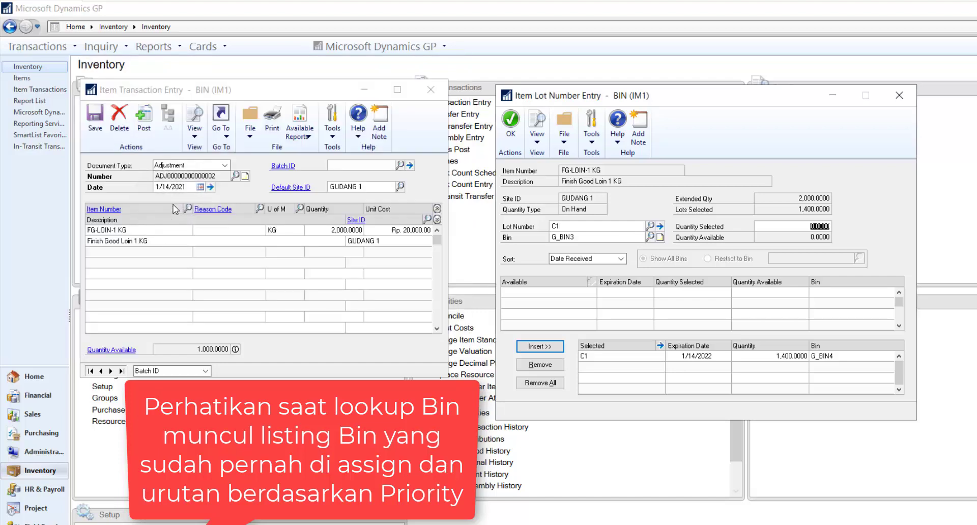
text(200)
- Change the reference to REF4 in the lot attributes of the second C1 entry
click(660, 224)
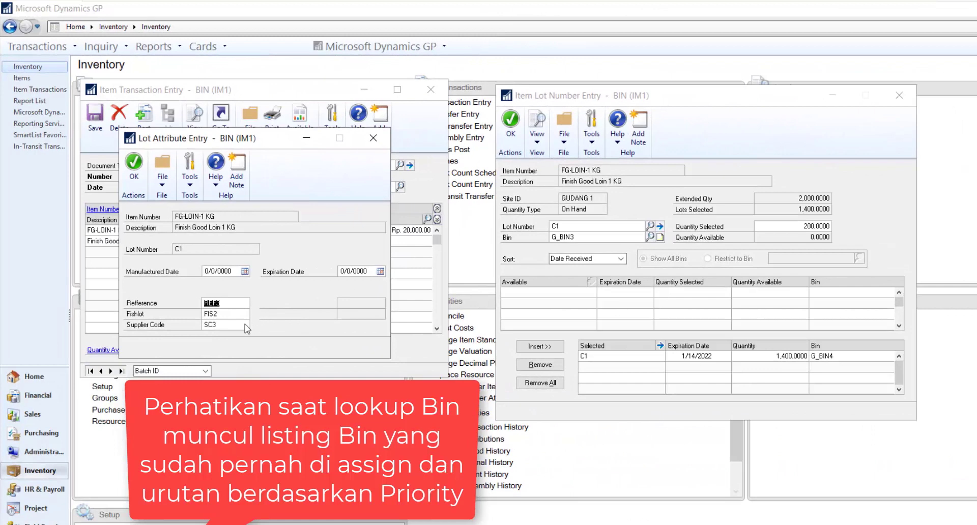
key(End)
key(BackSpace)
text(4)
key(Tab)
- Set the second C1 entry's manufactured date to 1/14/2021 and expiration date to 1/14/2023, confirm the attributes and insert the entry
click(245, 272)
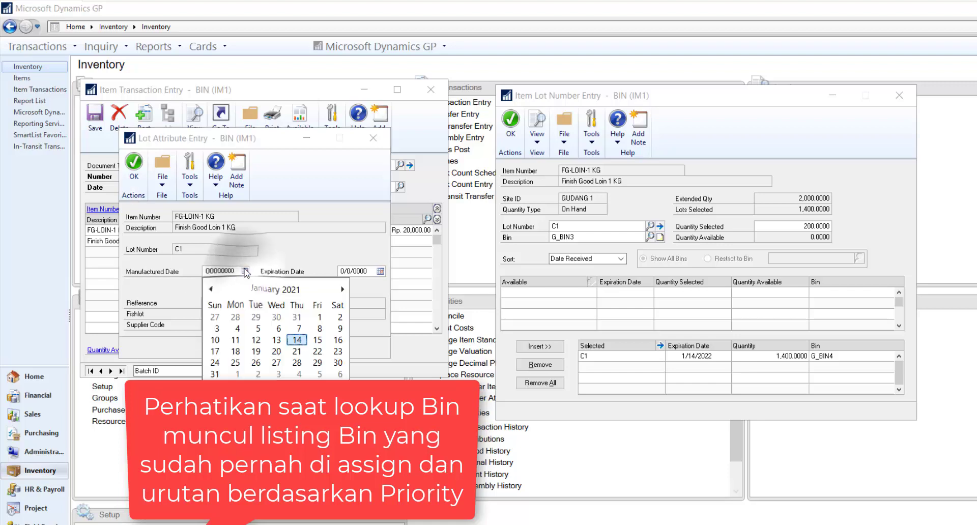
click(294, 344)
key(Tab)
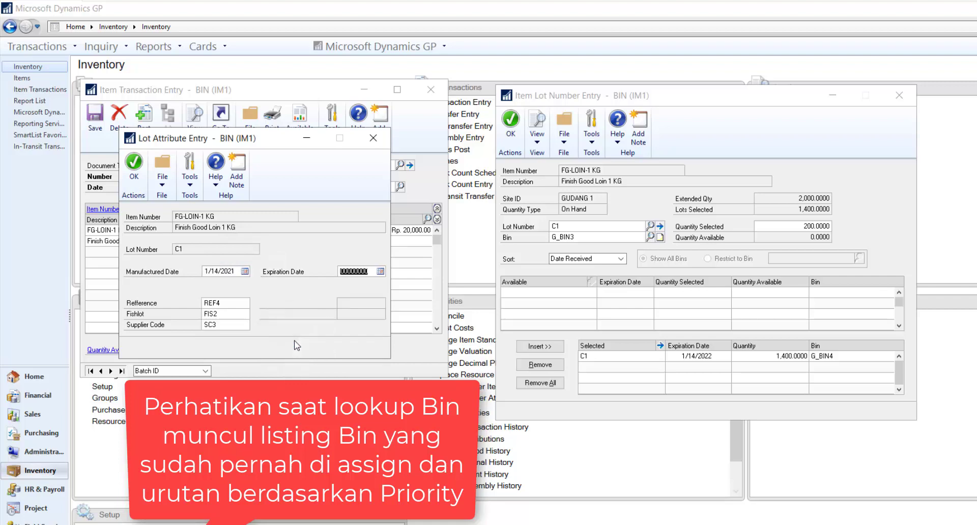
text(011420213)
key(Tab)
click(134, 166)
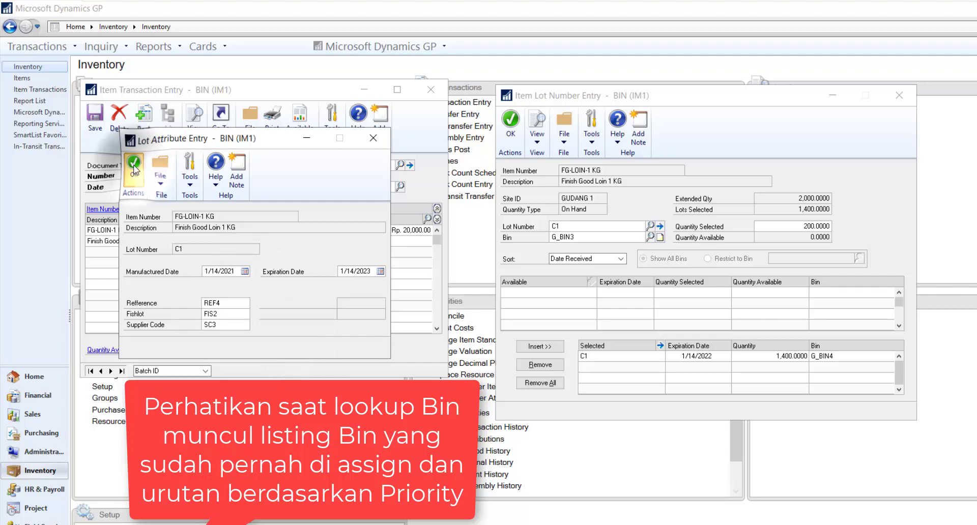
click(533, 348)
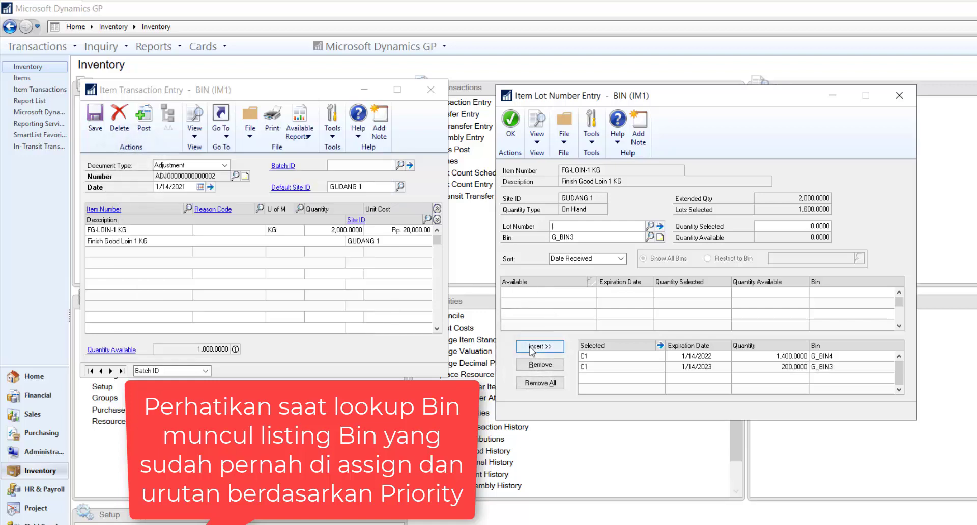
- Enter lot number C2 with bin G_BIN2 from the bin lookup and a quantity of 400
text(C2)
key(Tab)
key(ctrl+l)
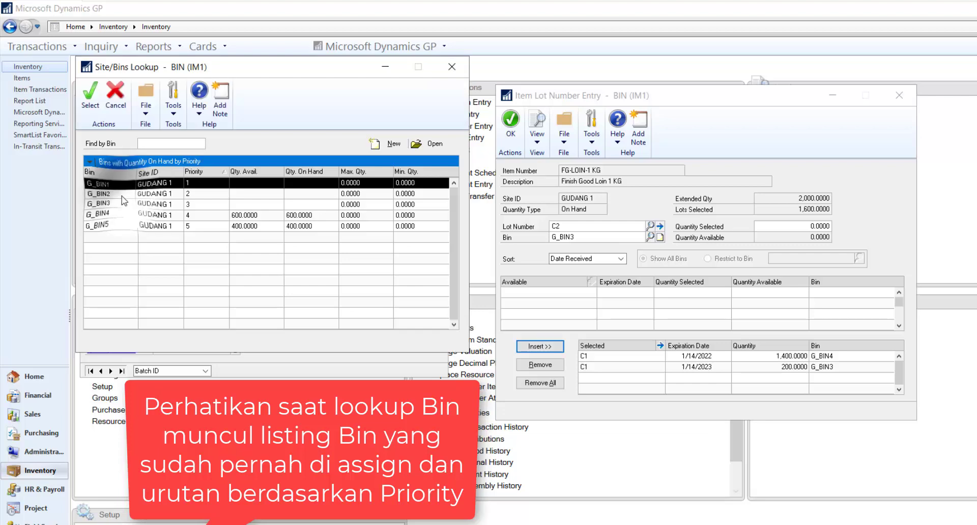
double_click(122, 194)
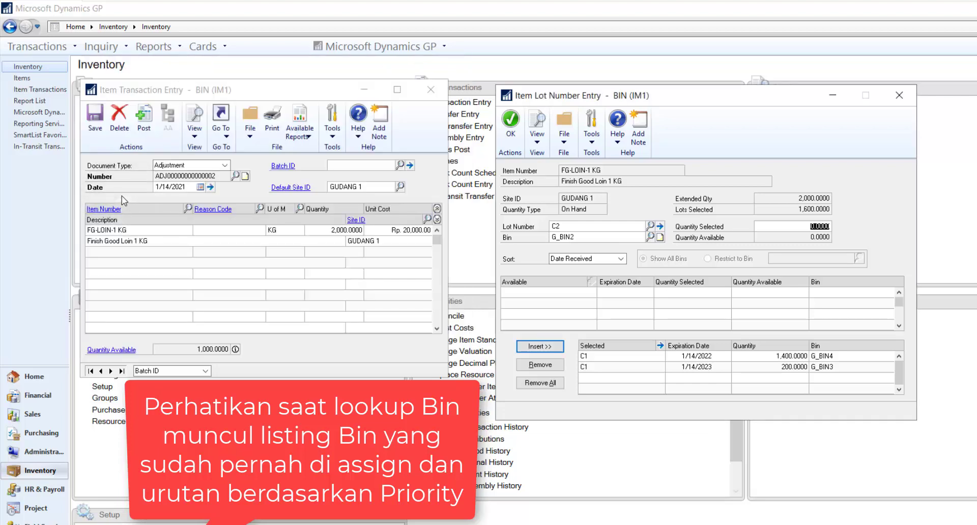
text(400)
- Set lot C2's manufactured date to 1/14/2021 and expiration date to 1/14/2022 in its lot attributes
click(659, 225)
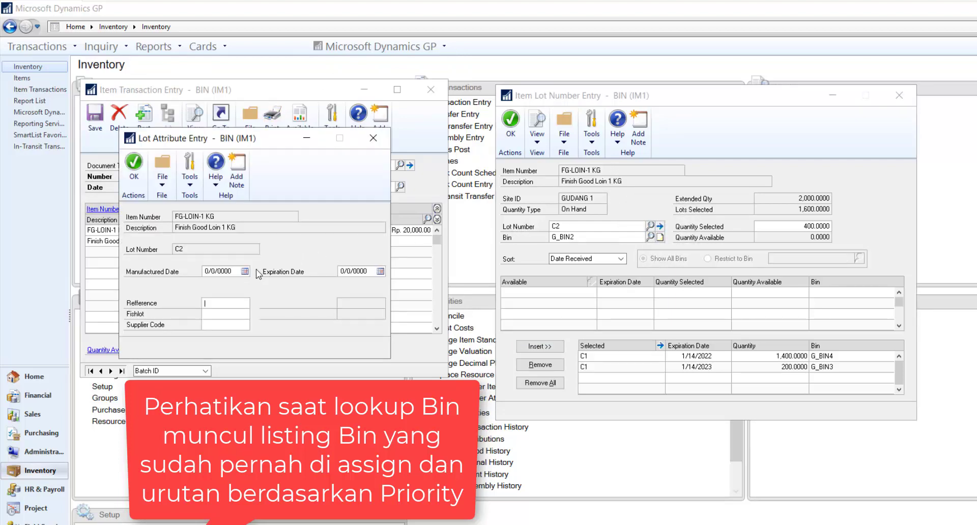
click(245, 271)
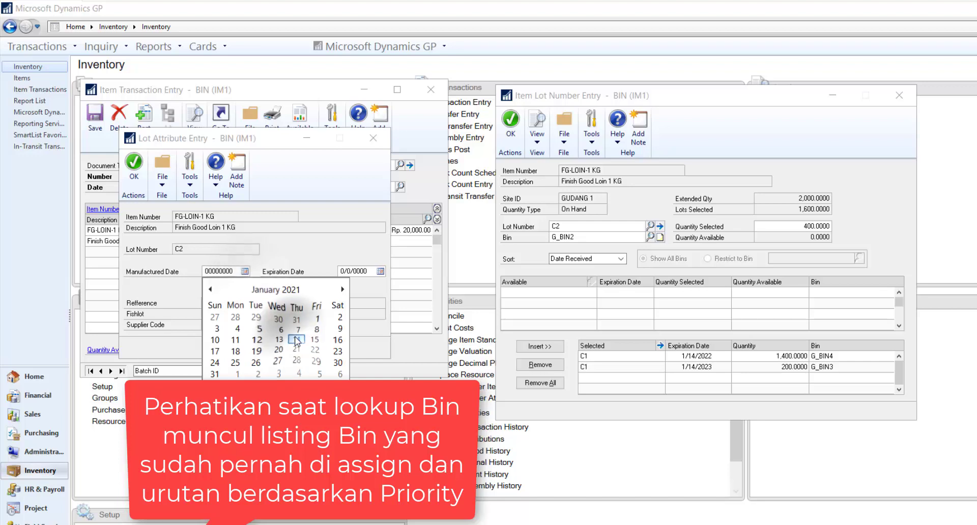
click(297, 340)
key(Tab)
text(01142021)
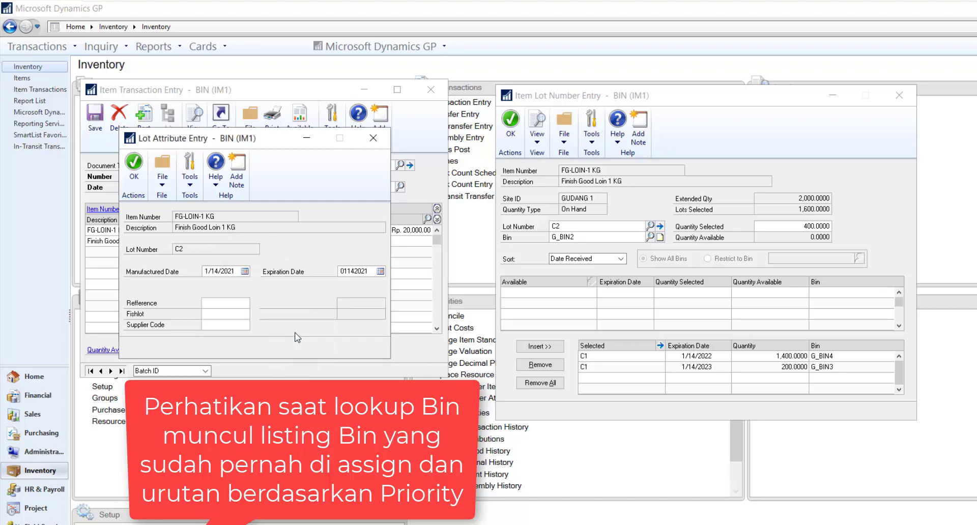
text(2)
key(Return)
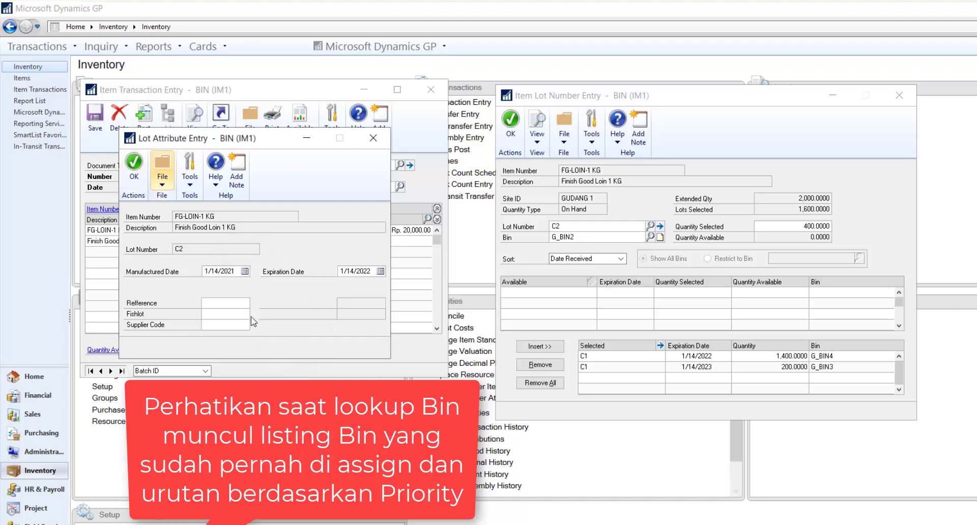
- Give lot C2 reference REF4 and fishlot FIS2, insert it, and confirm the lot entry for FG-LOIN-1 KG
click(241, 304)
text(REF4)
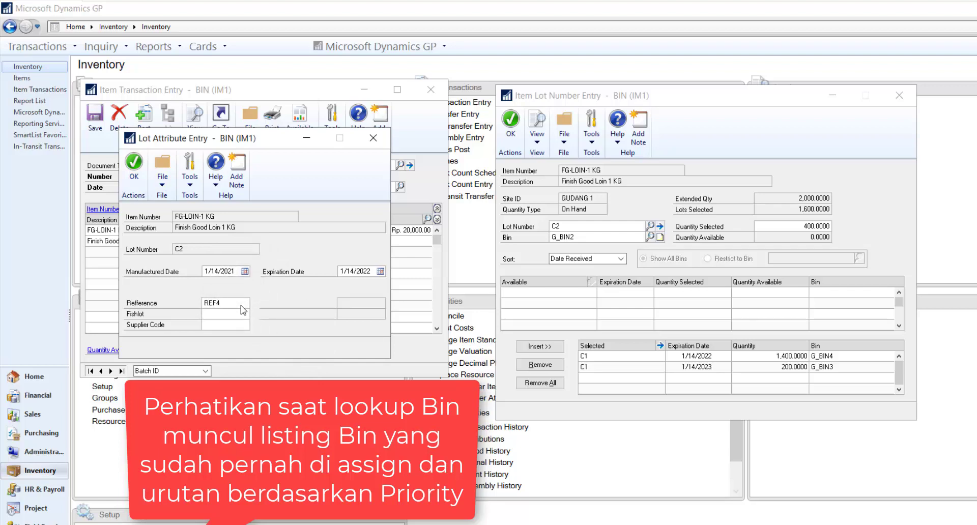
text(FIS2)
click(134, 163)
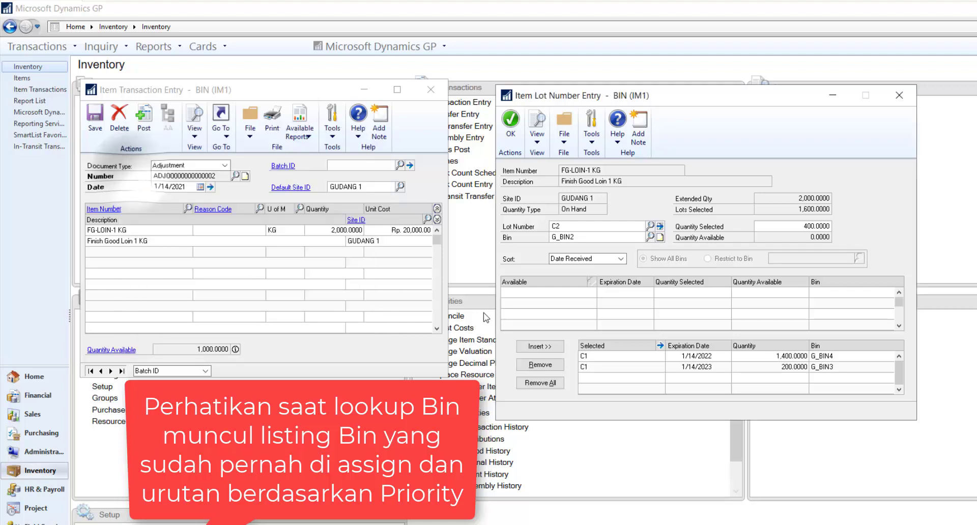
click(541, 346)
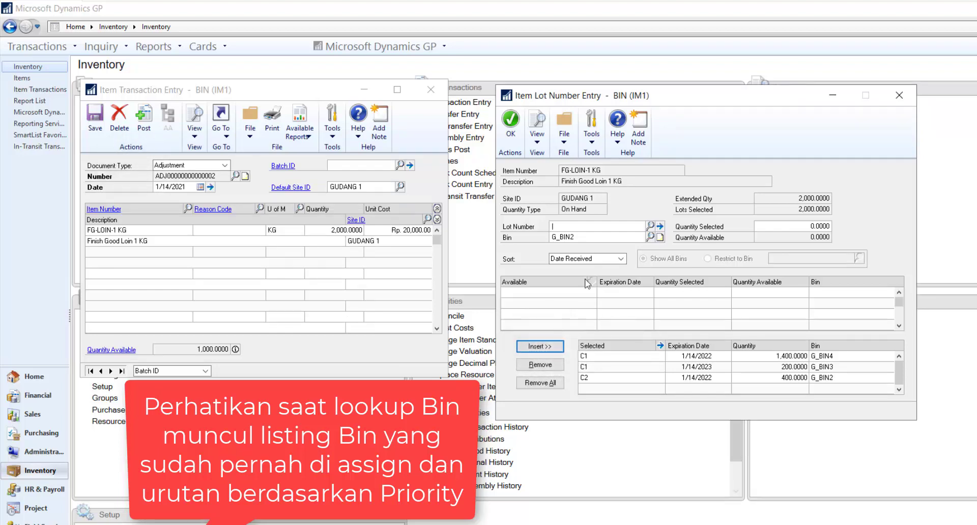
click(513, 141)
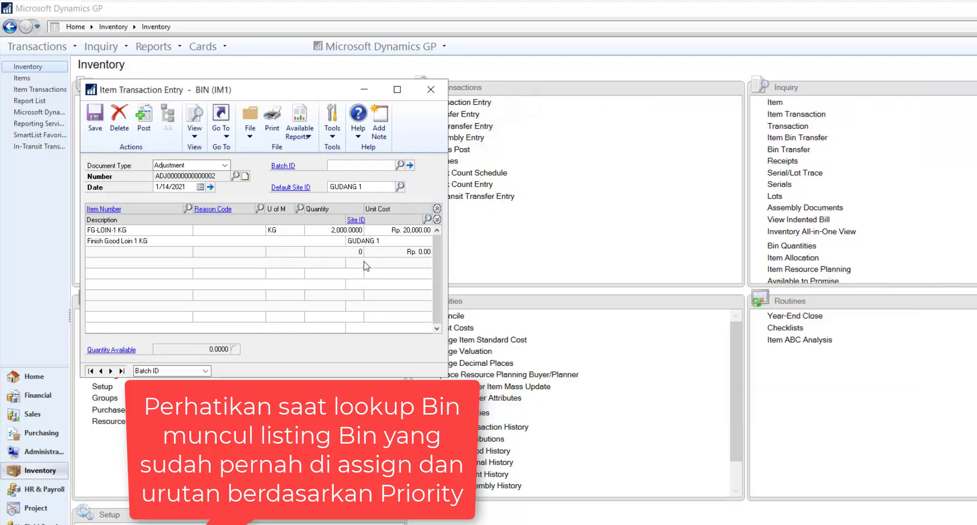
- Add item FG-LOIN-2 KG as the second adjustment line with a quantity of 2,000
click(189, 206)
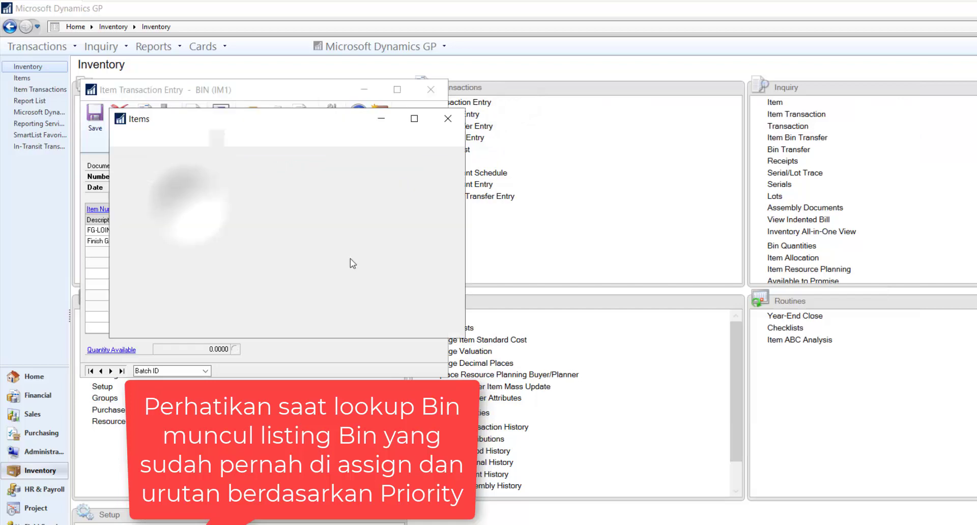
double_click(149, 244)
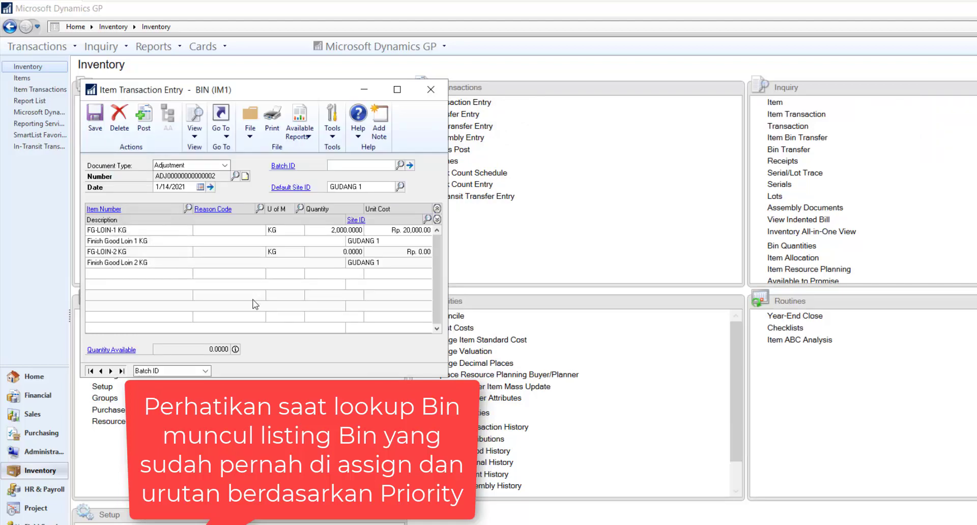
key(Tab)
key(Tab)
text(0.02)
text(0000)
- Set the FG-LOIN-2 KG line's unit cost to Rp. 35,000 and continue to its lot number entry
key(Tab)
text(21000)
key(shift+Home)
text(0.35000)
key(Tab)
key(Tab)
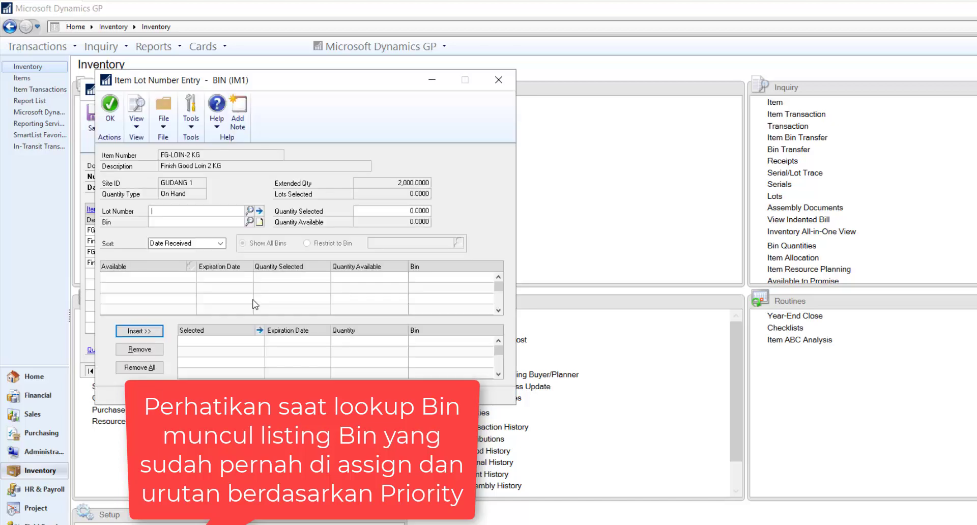
- Enter lot number D1 for FG-LOIN-2 KG with bin G_BIN3 from the bin lookup and a quantity of 1,500
drag(315, 84, 733, 92)
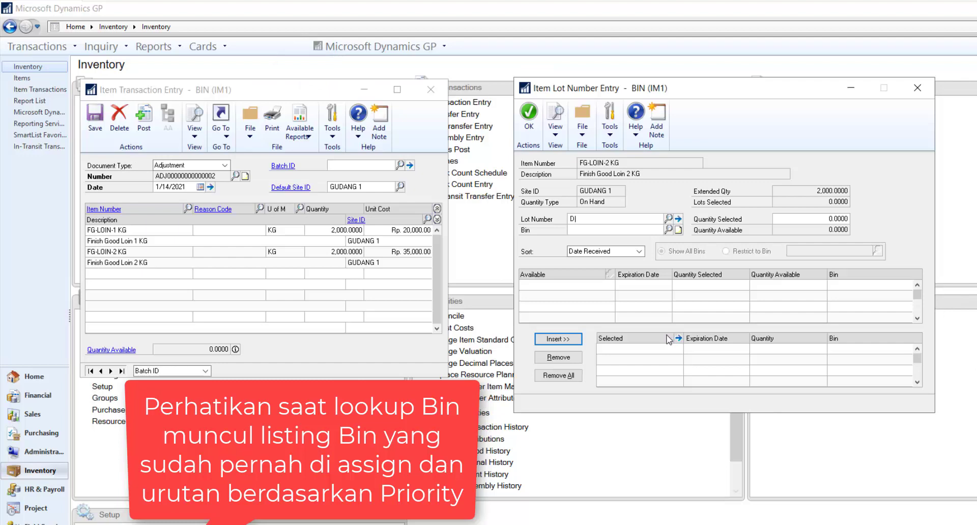
click(669, 229)
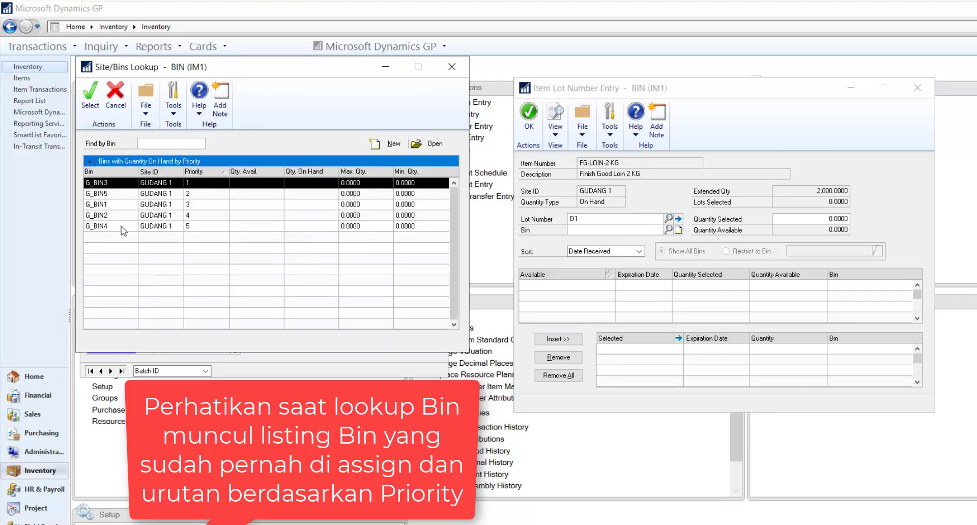
click(96, 100)
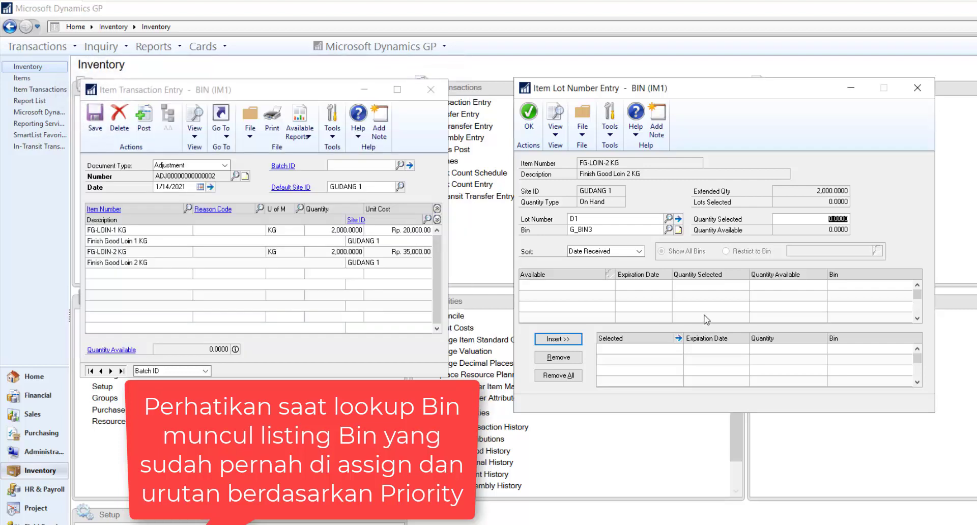
text(15)
- Enter lot D1's attributes REF1, FIS4 and SC3, manufactured 1/14/2021 and expiring 1/14/2022, and insert the lot
click(677, 218)
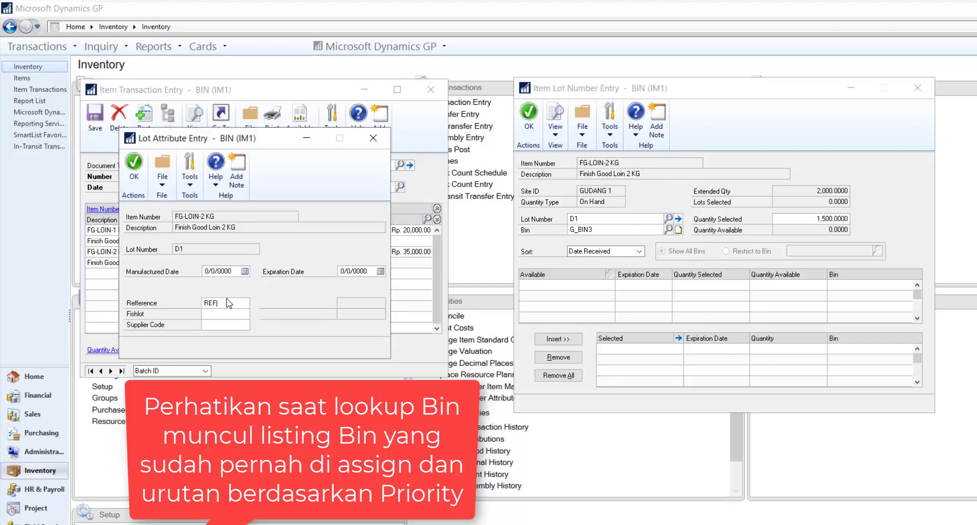
text(FIS4)
click(245, 271)
click(296, 339)
key(Tab)
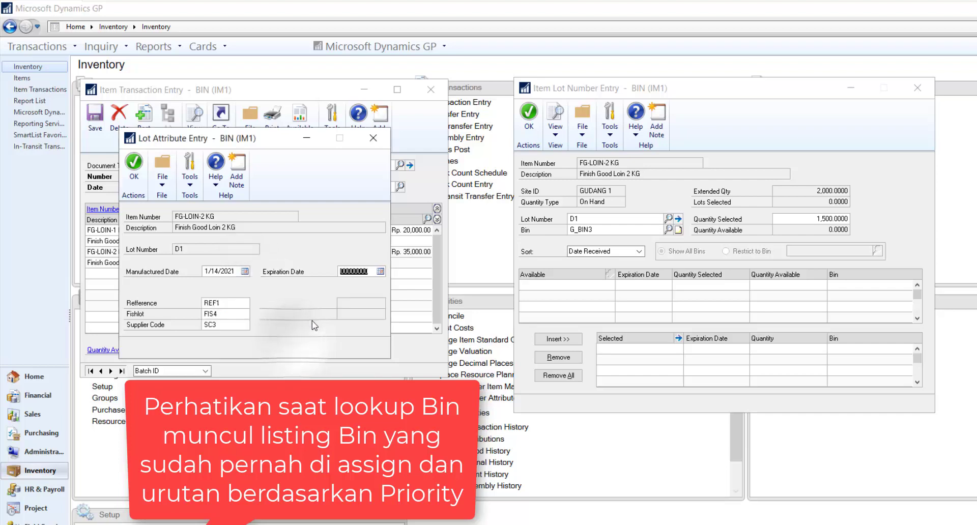
text(01142021)
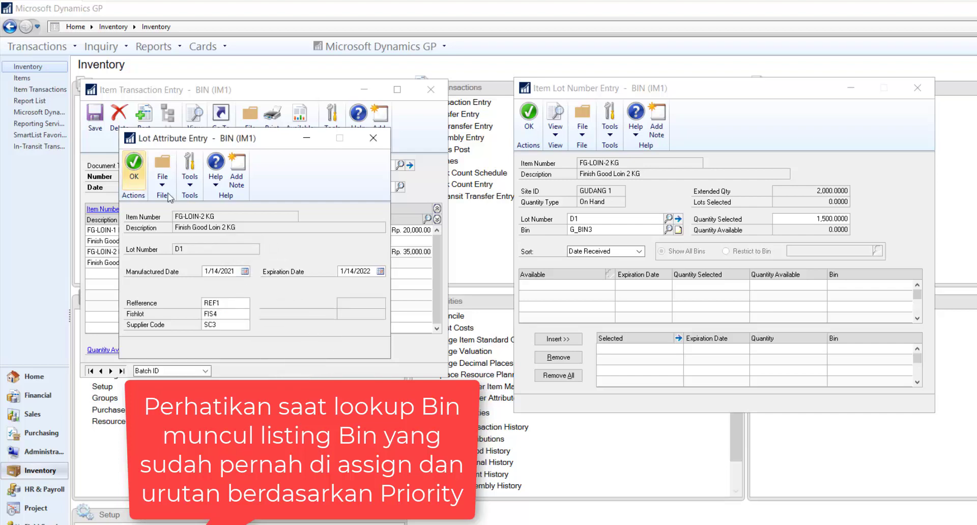
click(134, 165)
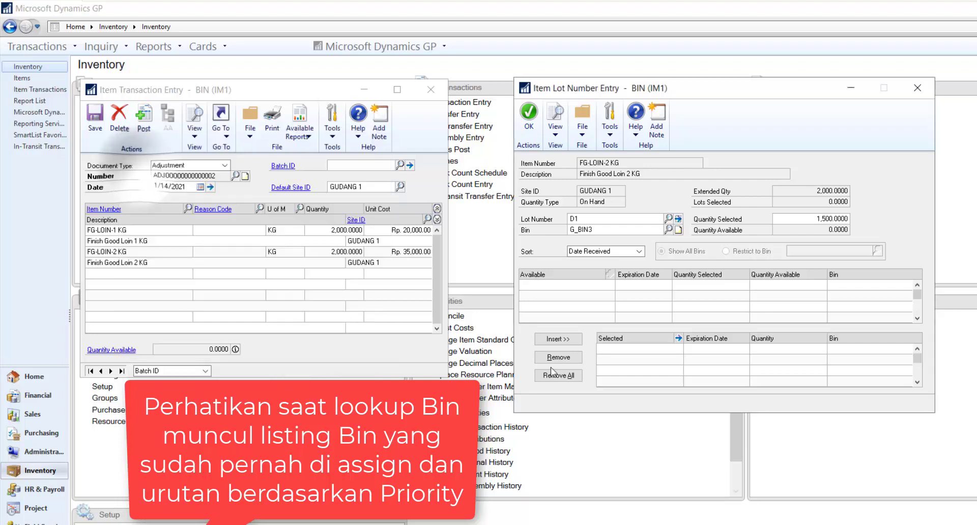
click(558, 339)
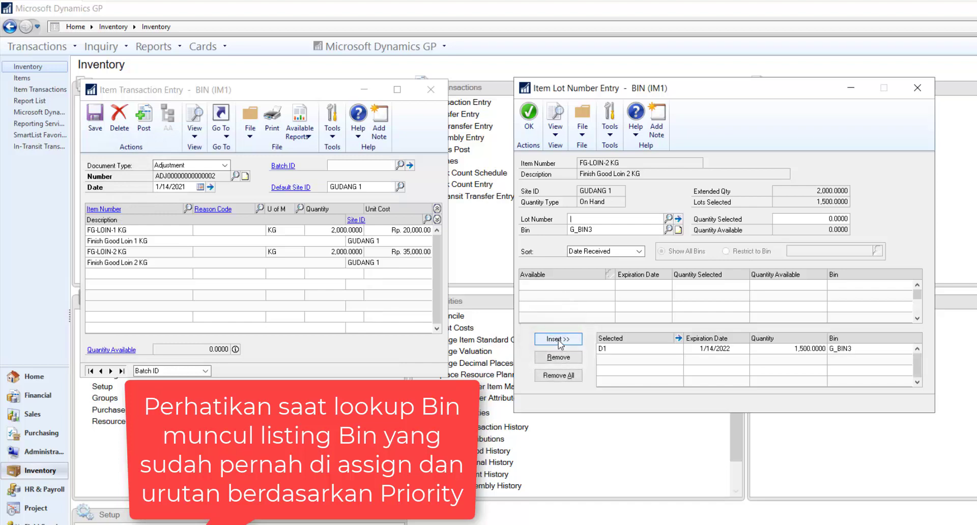
- Enter lot number D2 and choose bin G_BIN2 for it from the bins assigned to GUDANG 1
text(D2)
key(Tab)
key(ctrl+l)
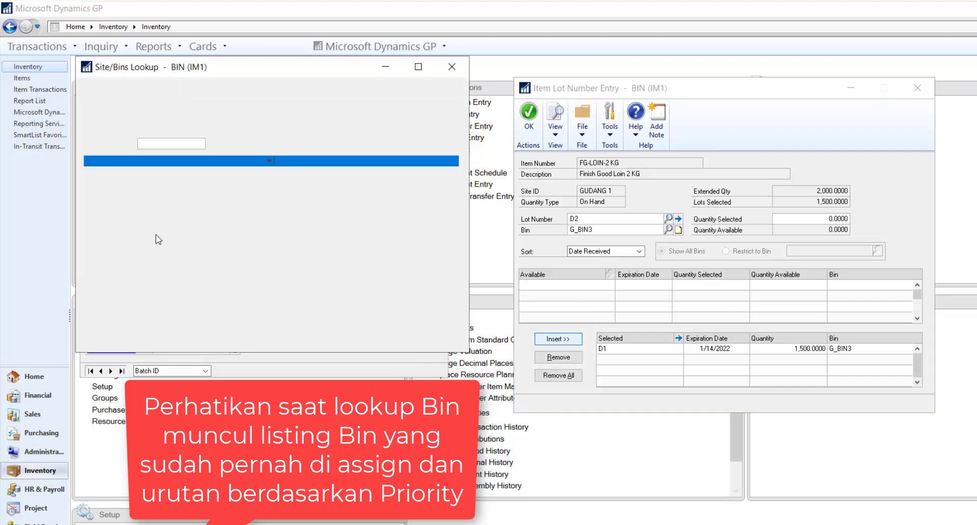
click(121, 194)
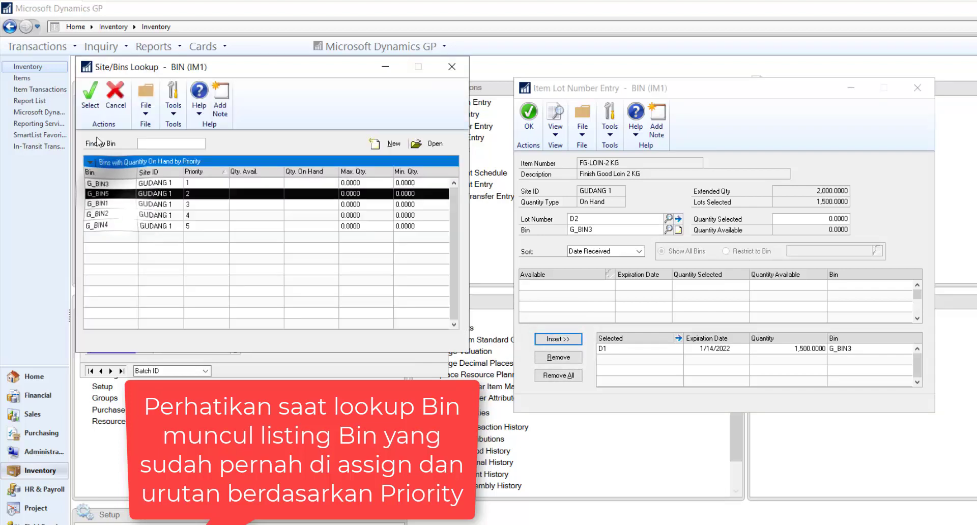
click(106, 216)
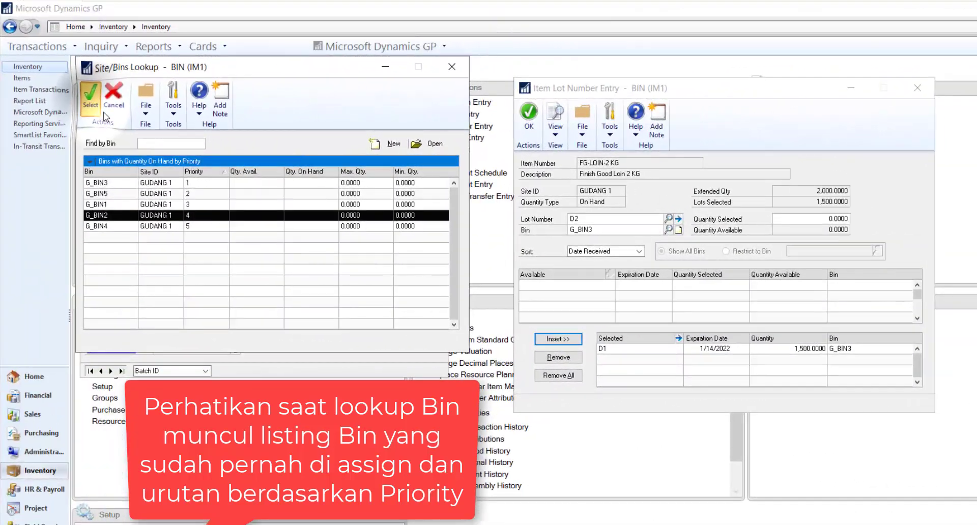
click(90, 94)
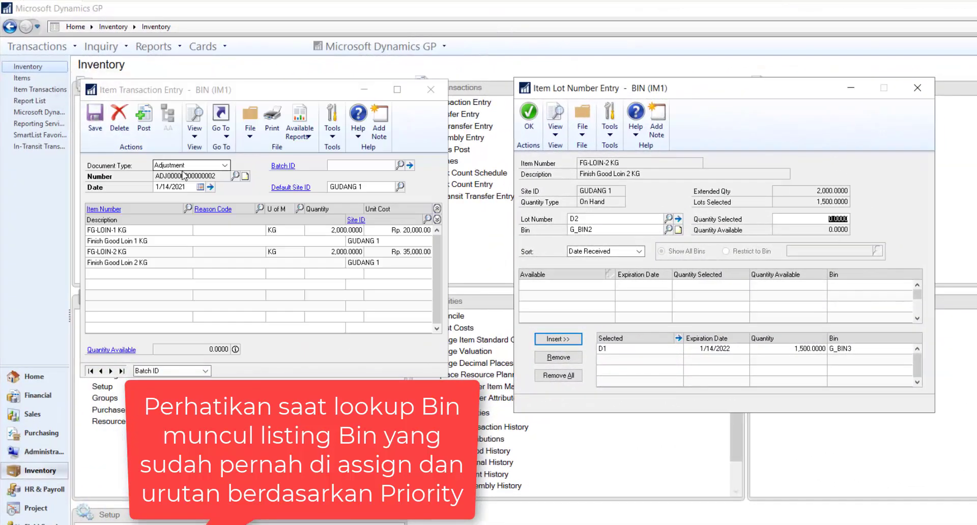
- Give lot D2 a quantity of 500 and attributes REF3, FIS1, SC2, manufactured 1/14/2021, expiring 1/14/2022, and insert it to finish FG-LOIN-2 KG's lots
text(50)
click(678, 218)
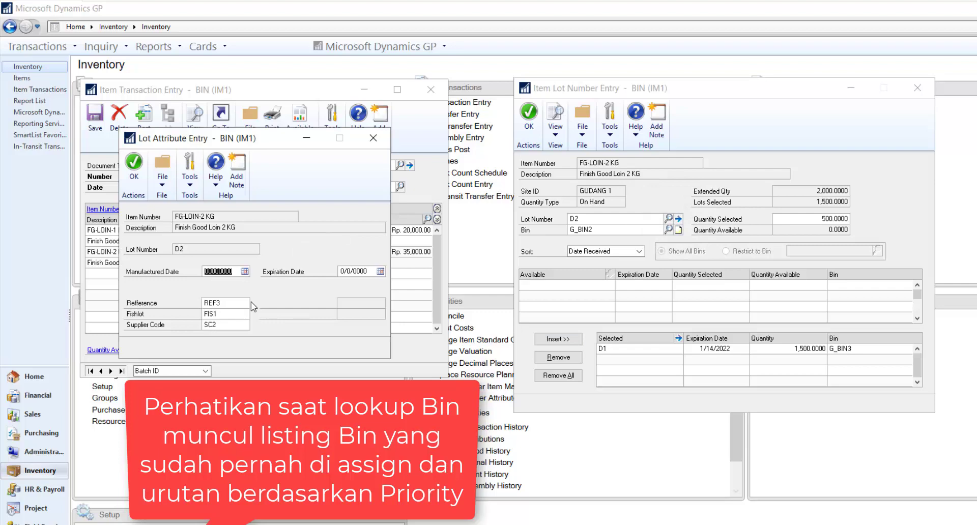
click(244, 271)
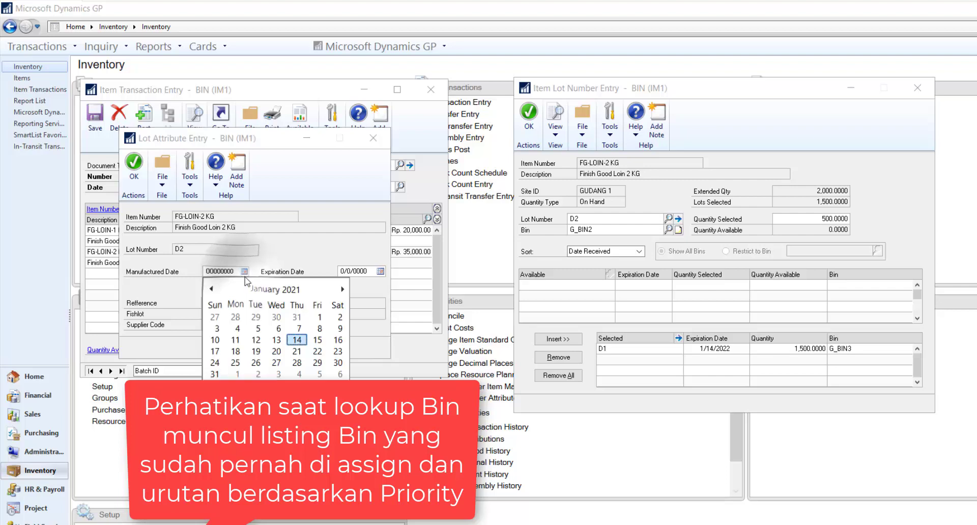
click(291, 338)
text(01142021)
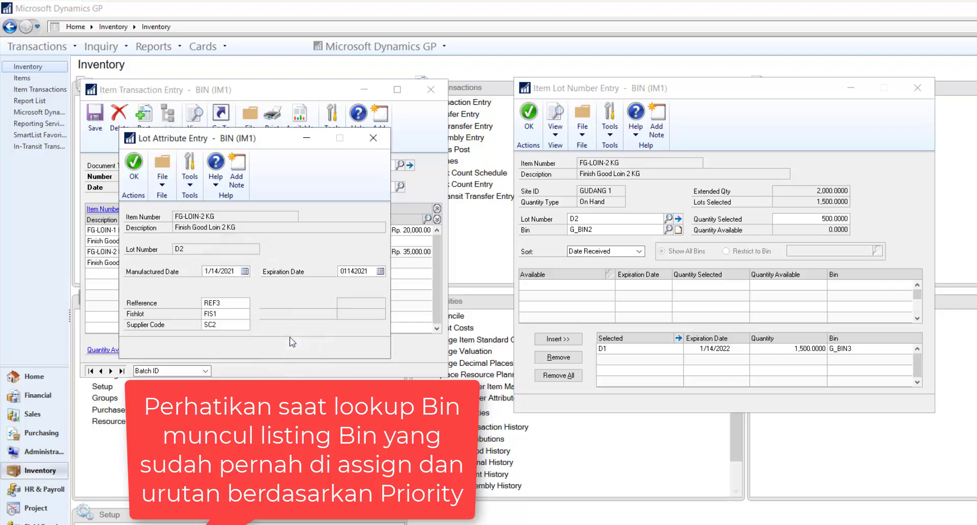
click(134, 163)
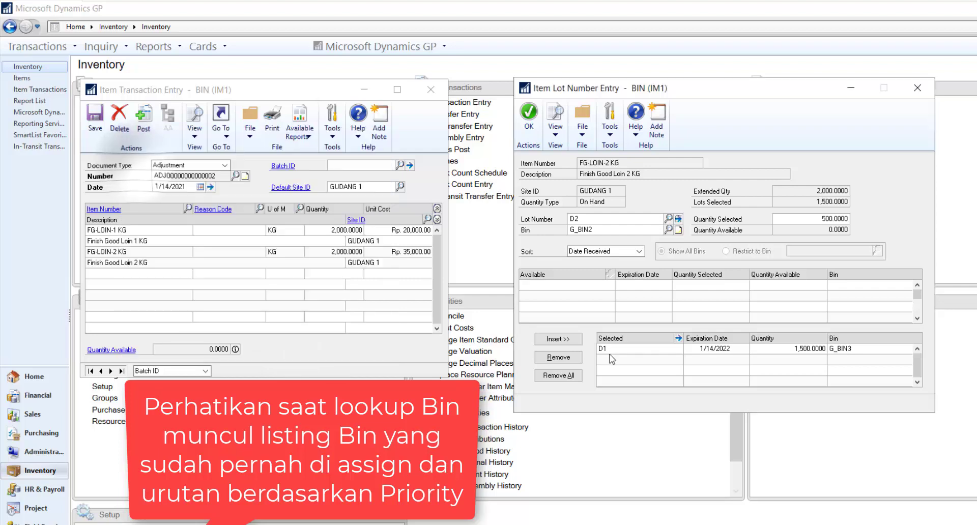
click(558, 338)
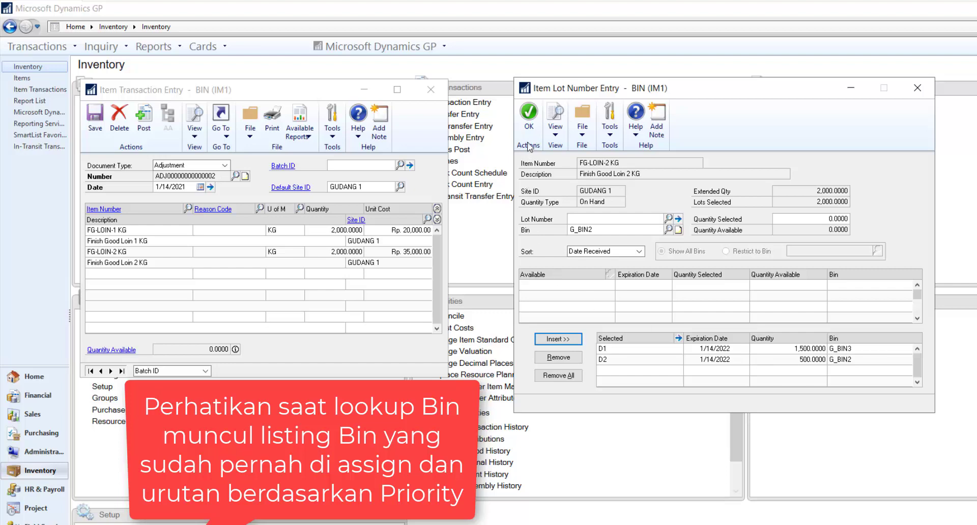
click(529, 116)
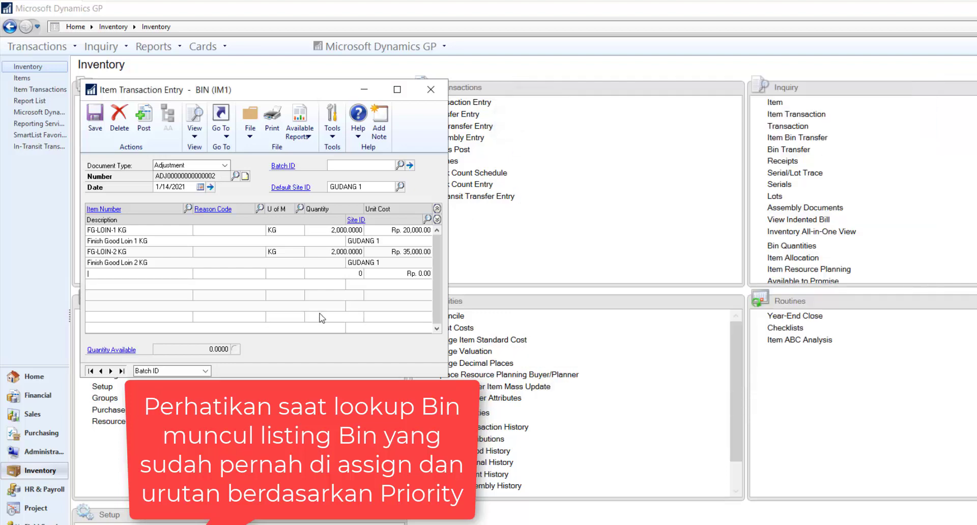
- Add item FG-LOIN-3 KG to the adjustment with a quantity of 3,000 and a unit cost of Rp. 55,000
click(188, 209)
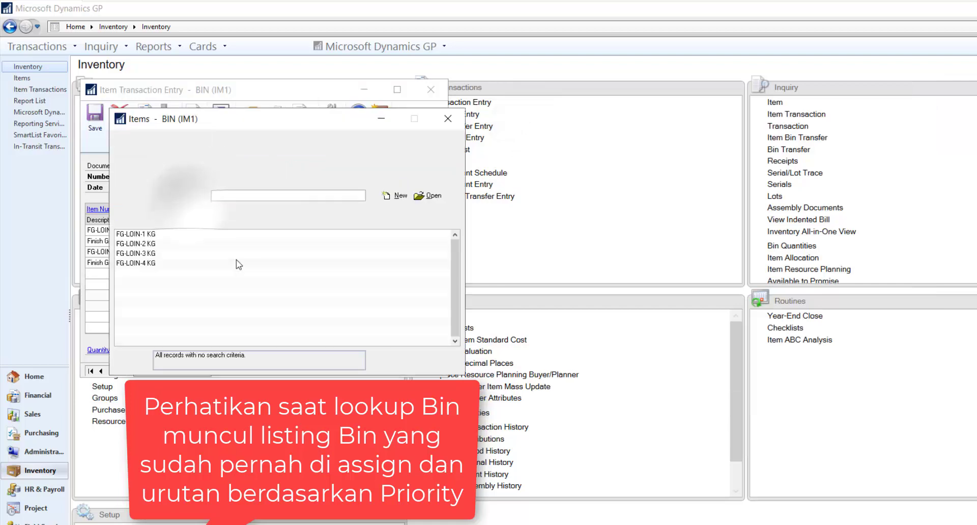
click(158, 255)
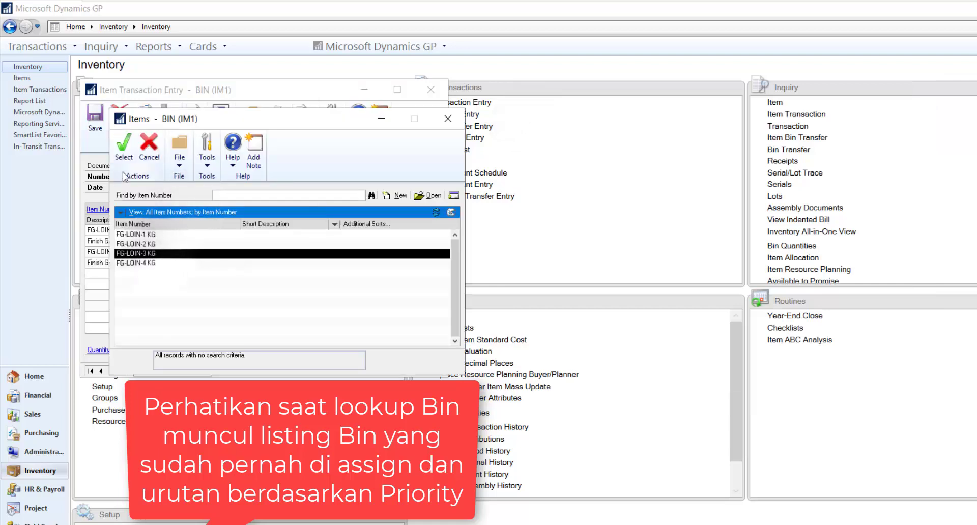
click(124, 145)
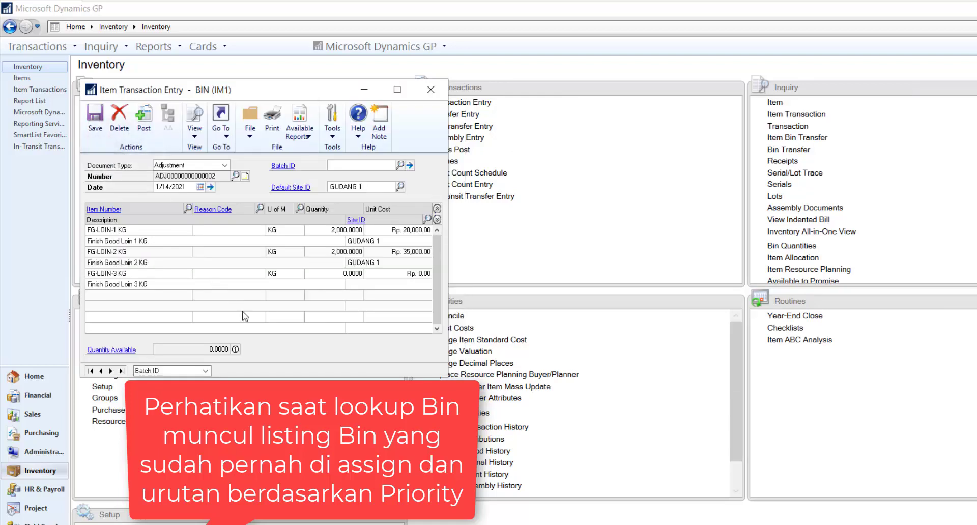
key(Tab)
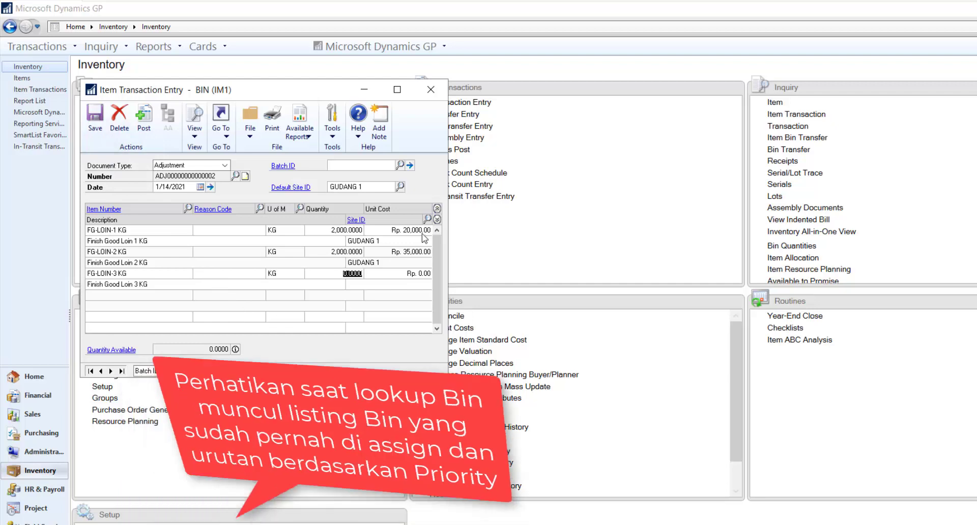
text(3)
text(00)
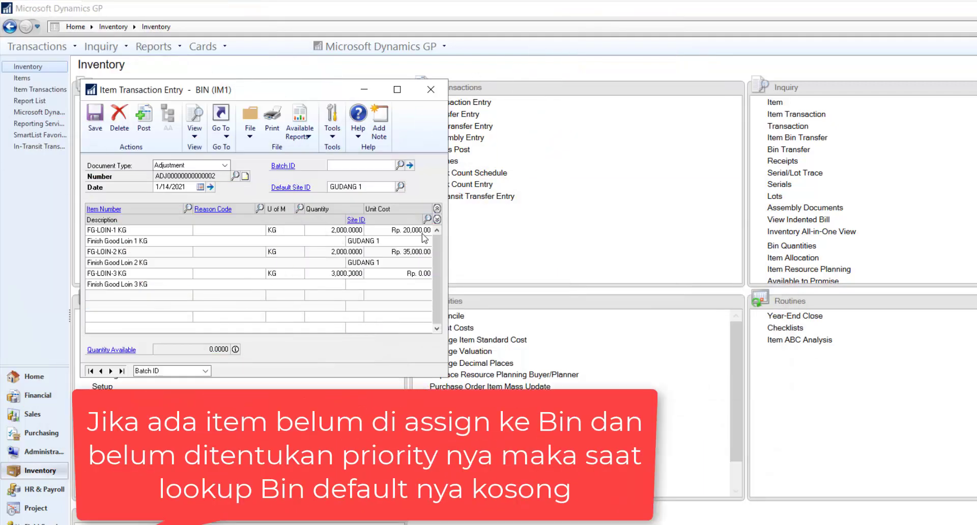
key(Tab)
text(55,000.00)
- Set the FG-LOIN-3 KG line's site to GUDANG 1, assign that site to the item, and save the item quantities record
click(427, 219)
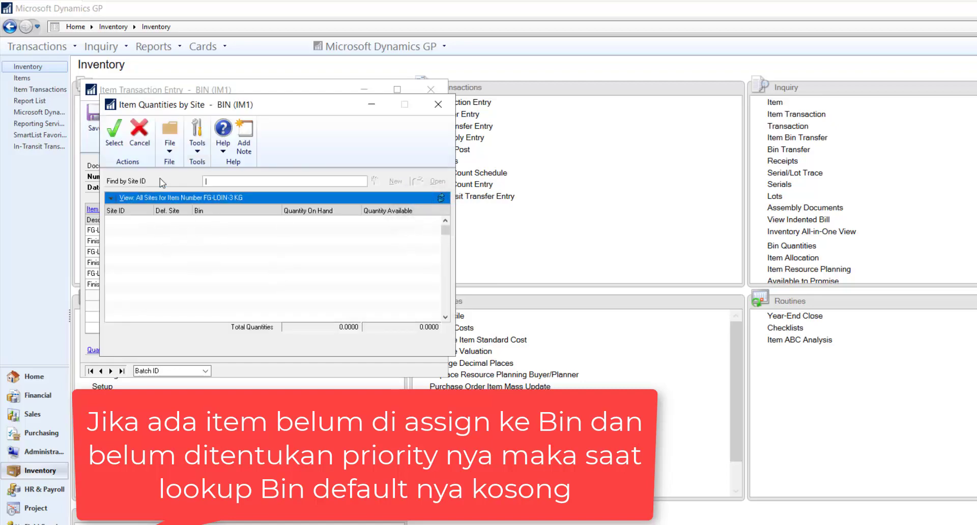
click(438, 103)
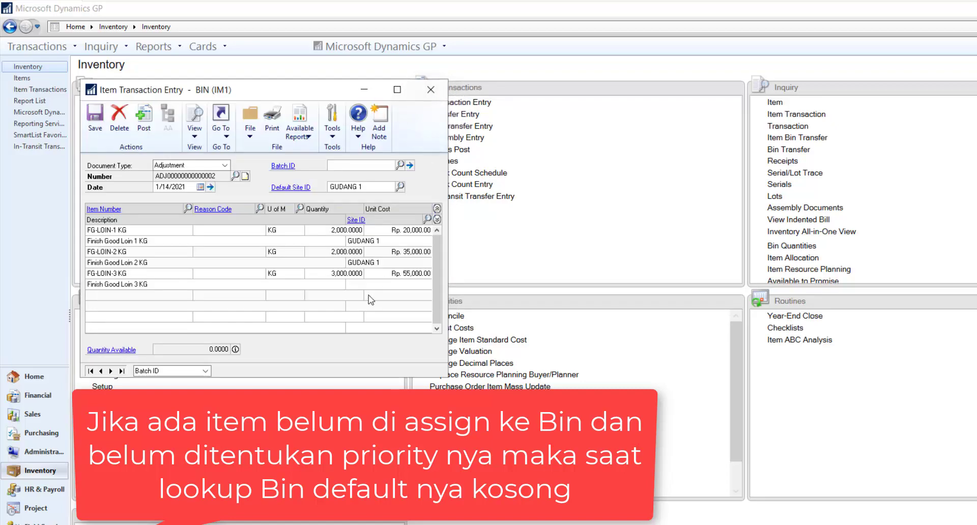
text(GUDANG)
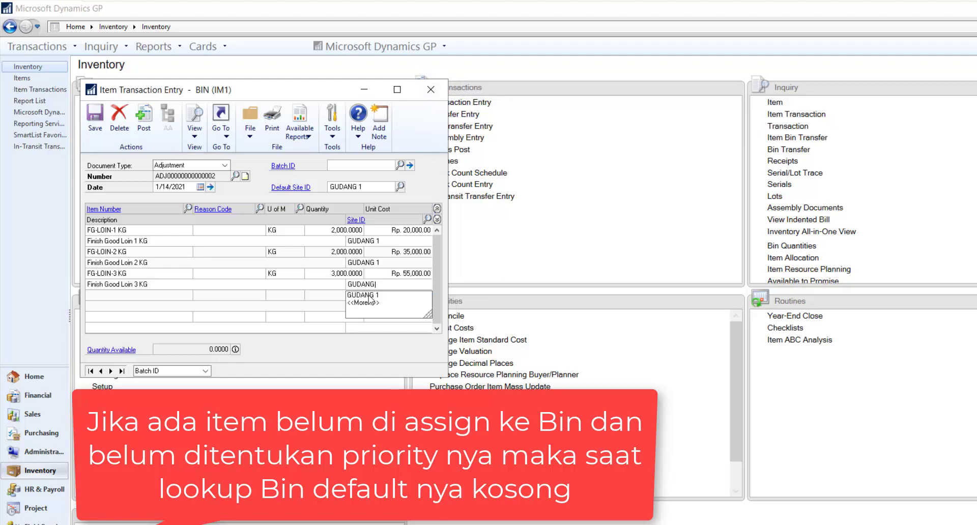
text( 1)
click(369, 297)
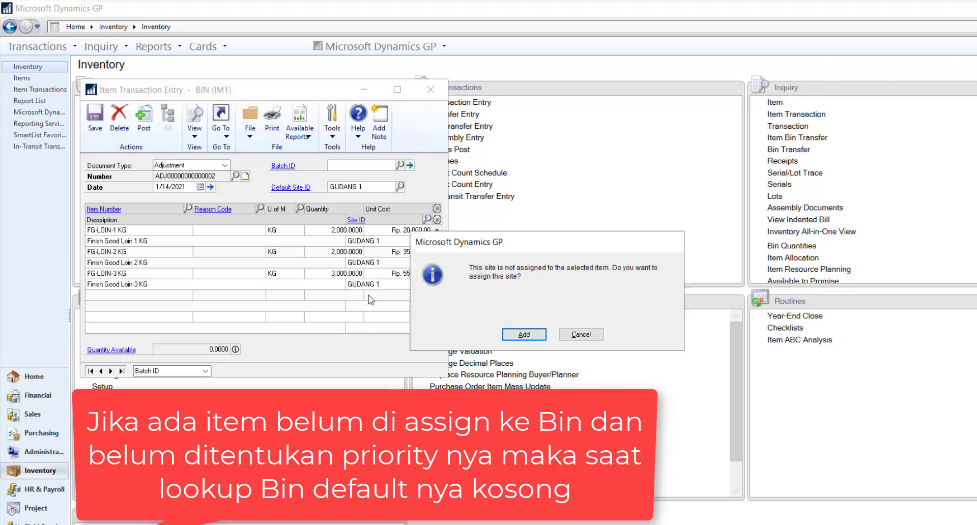
click(523, 334)
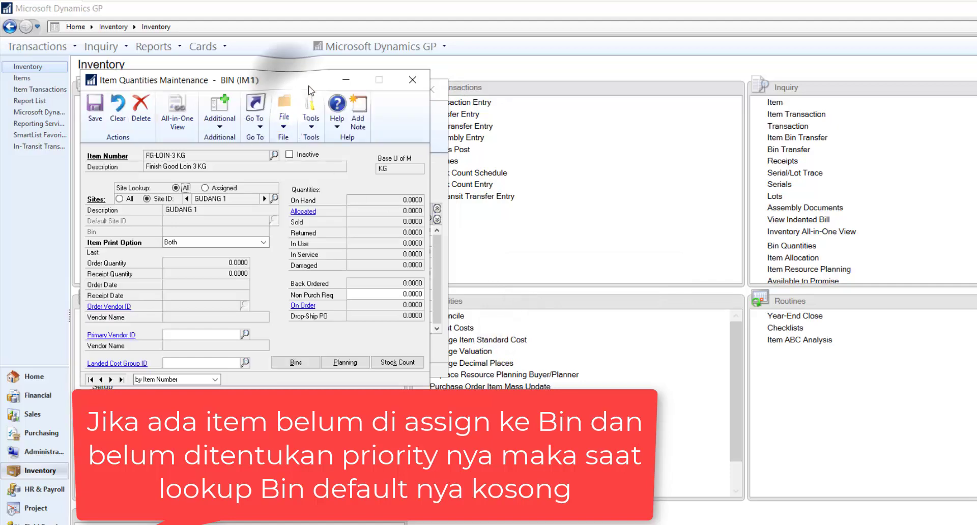
drag(265, 79, 684, 90)
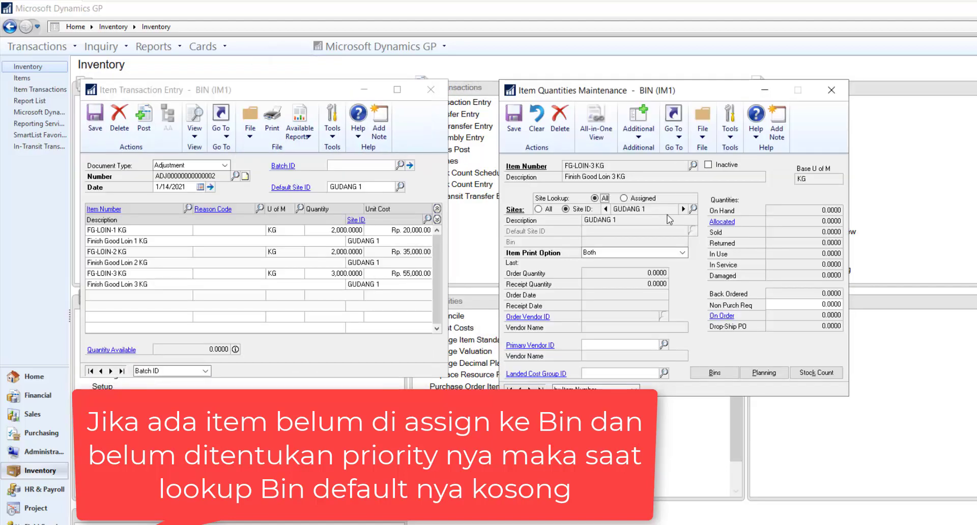
click(514, 117)
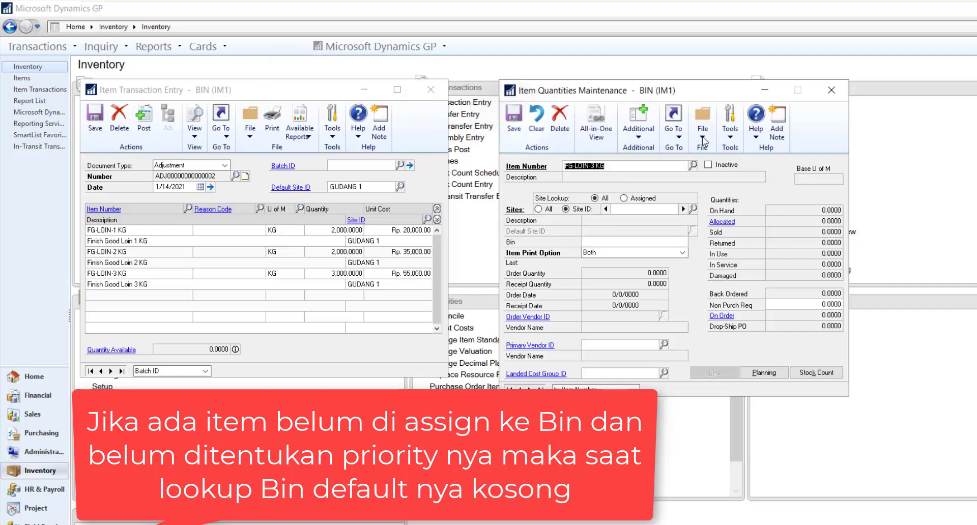
click(831, 90)
- Open the lot number entry for FG-LOIN-3 KG, enter lot number C1, and check the bin lookup for the item
click(405, 323)
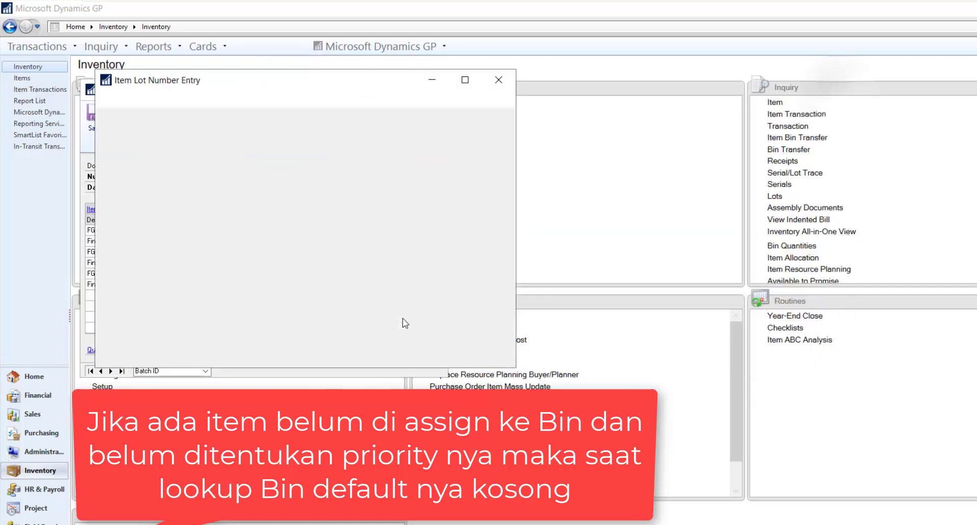
drag(334, 92, 707, 98)
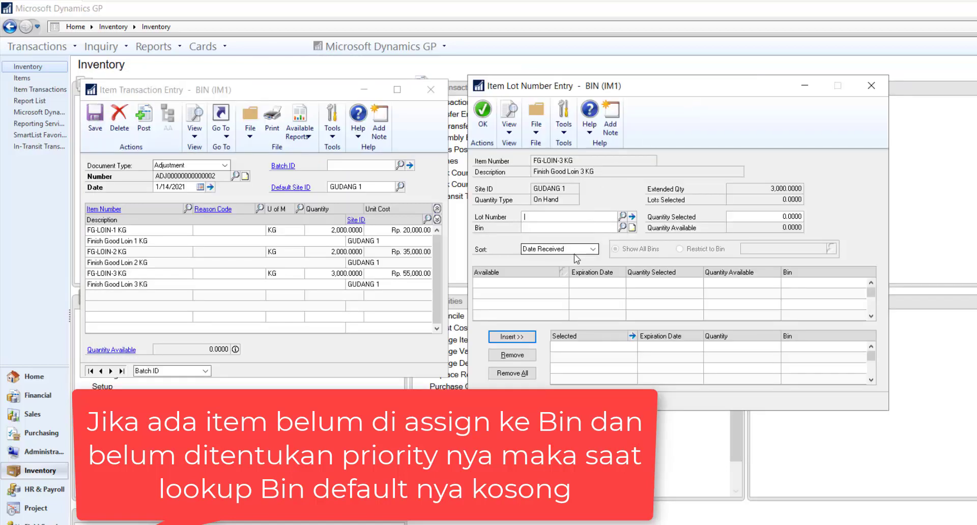
text(C)
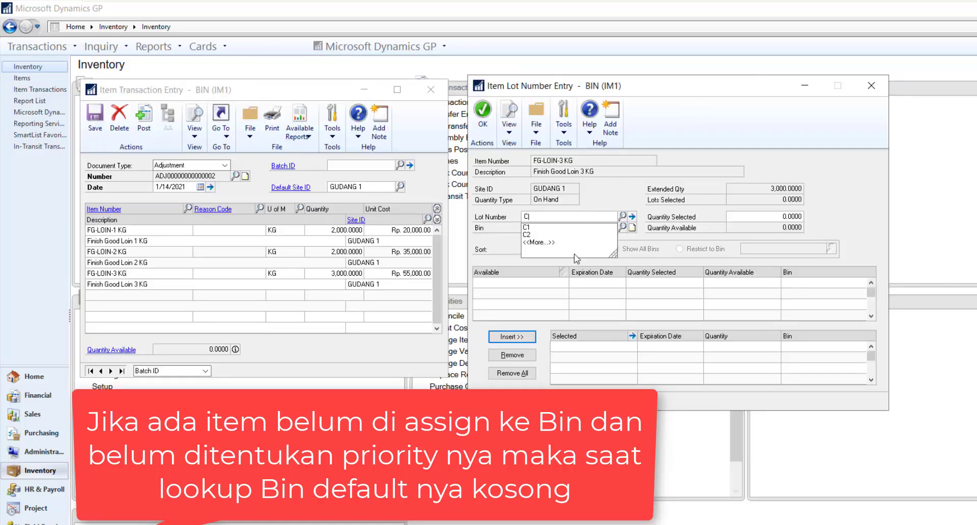
text(1)
key(Tab)
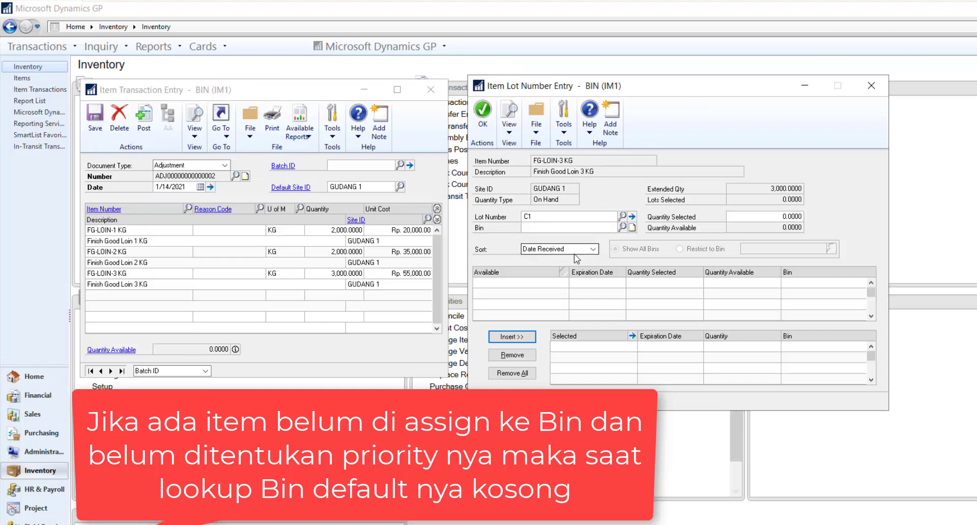
key(ctrl+l)
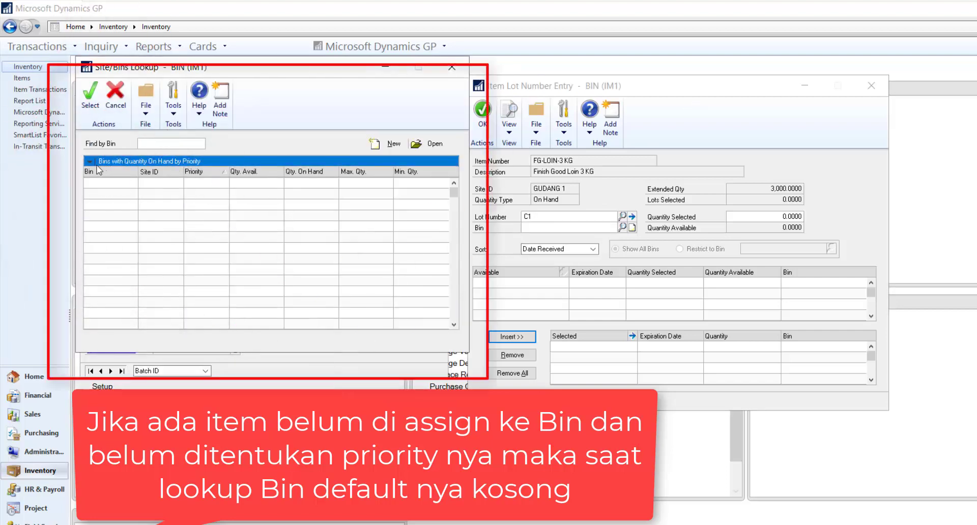
click(451, 67)
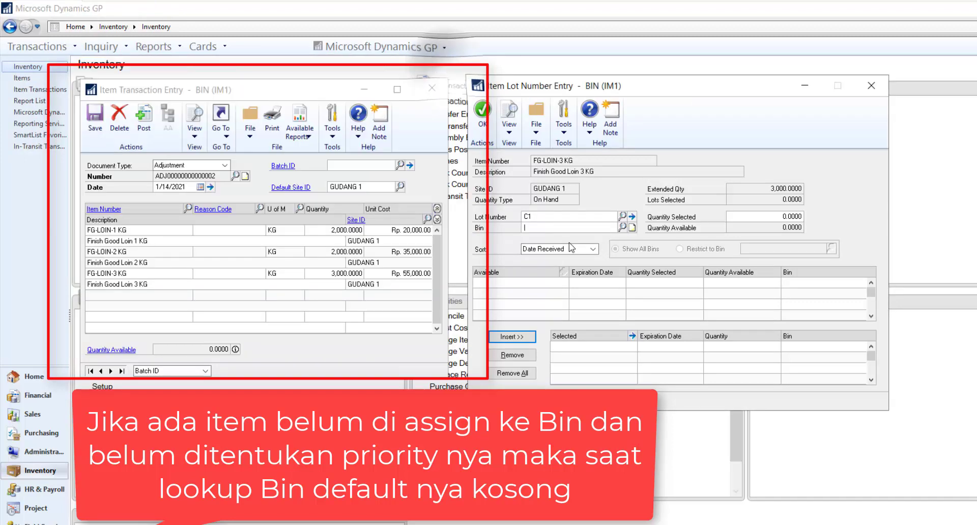
- Enter lot C1's attributes REF1, FIS2 and SC3, manufactured 1/14/2021 and expiring 1/14/2022
click(562, 219)
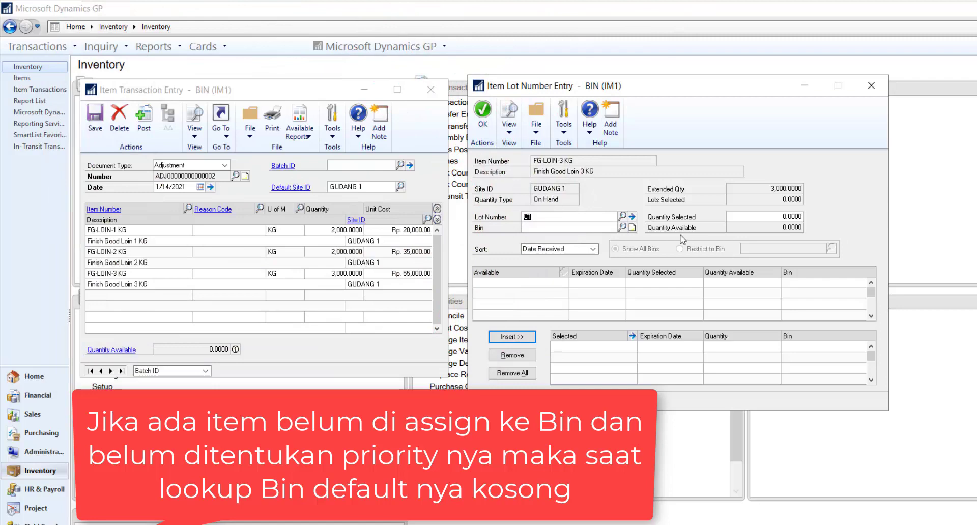
click(632, 217)
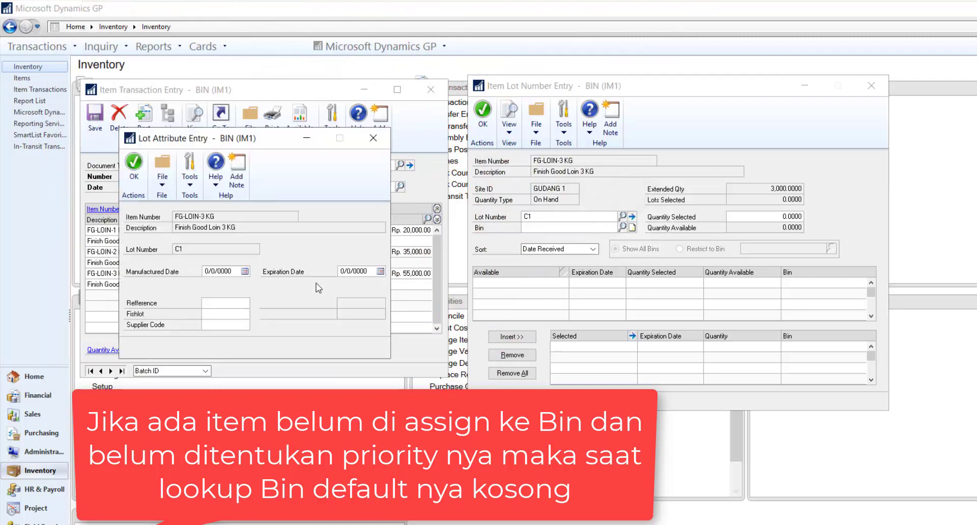
text(REF)
text(FIS)
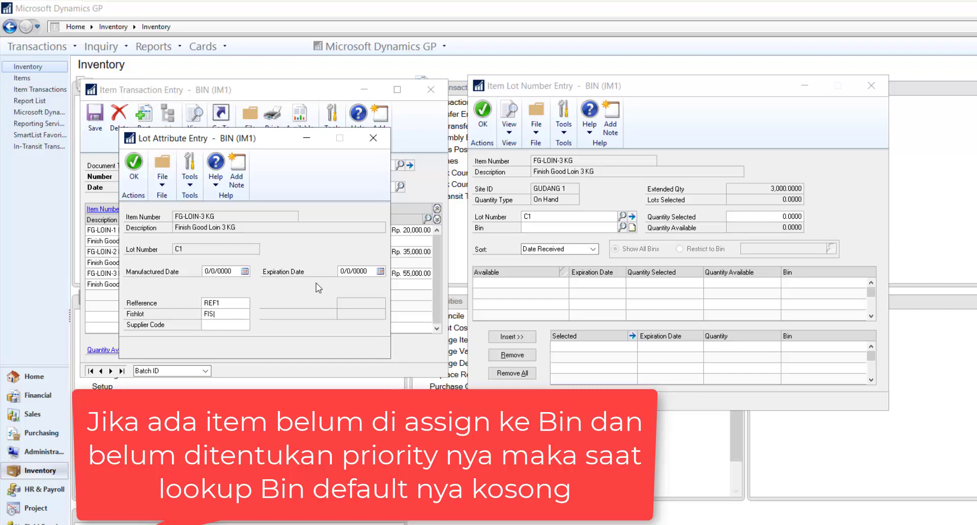
text(2)
key(Tab)
text(SC)
key(Tab)
click(244, 271)
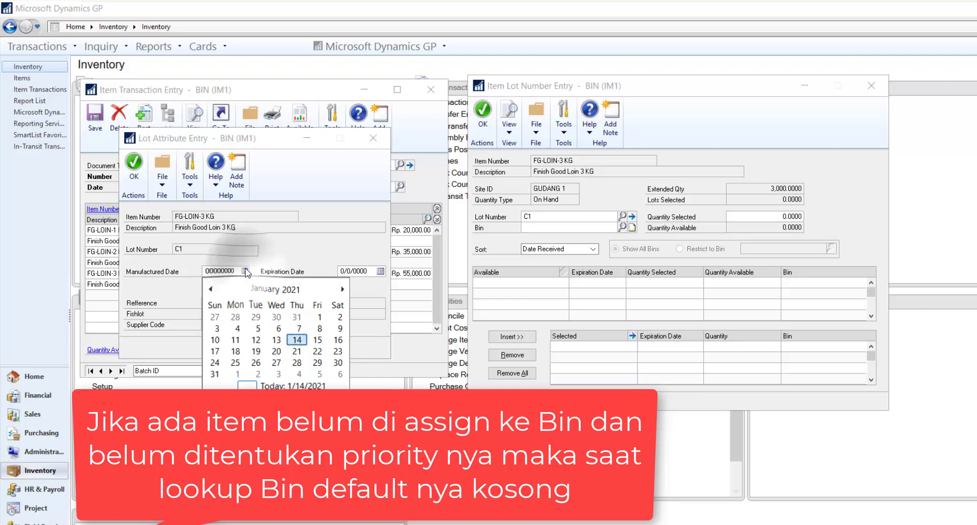
click(297, 340)
key(Tab)
text(01142021)
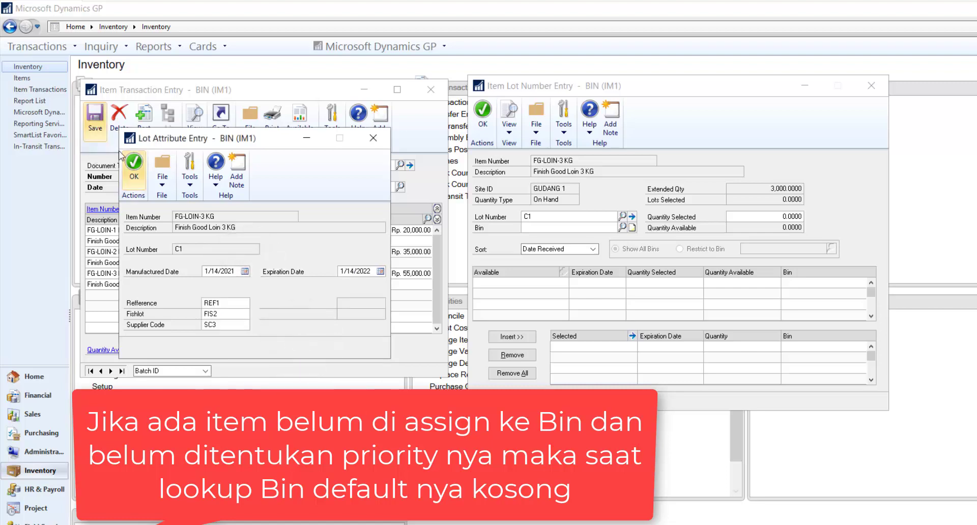
click(134, 162)
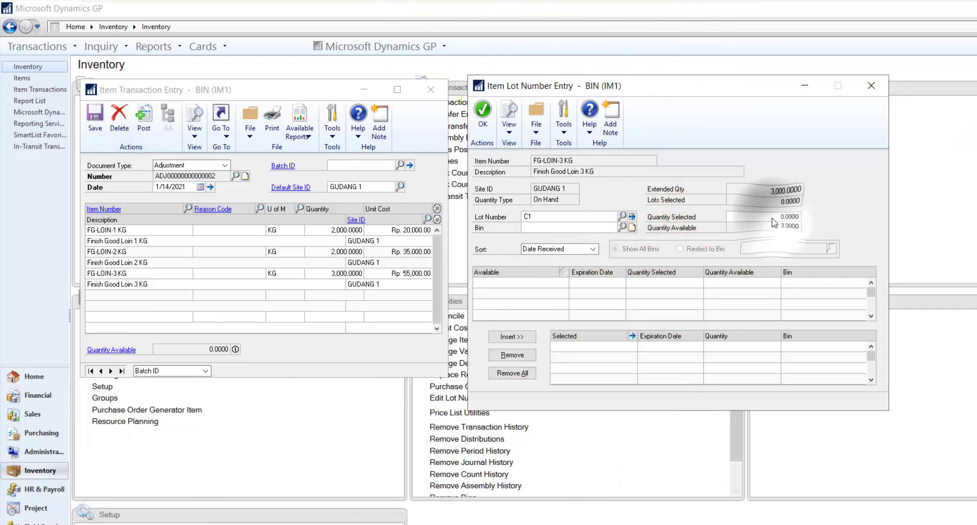
- Set lot C1's selected quantity to 2,000 and try to insert the lot with its bin left blank
click(763, 216)
text(2000)
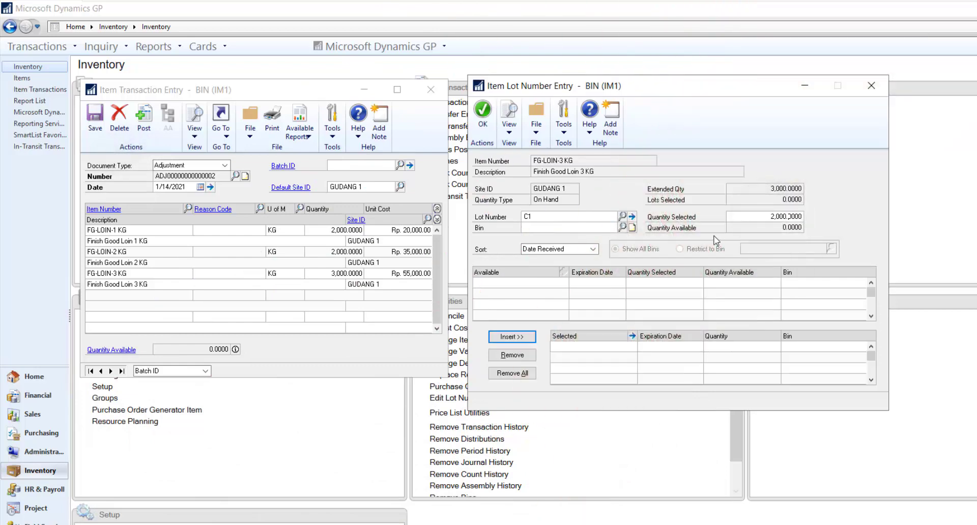
click(623, 228)
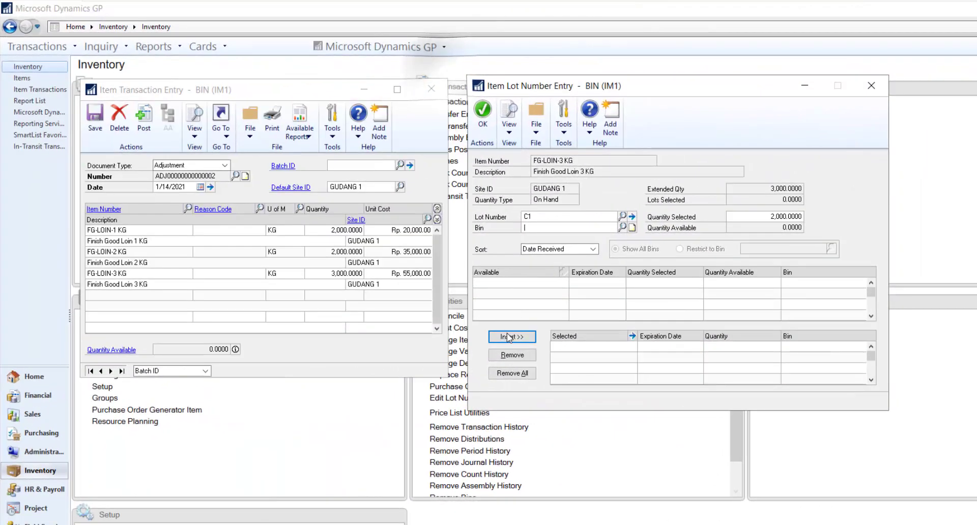
click(507, 335)
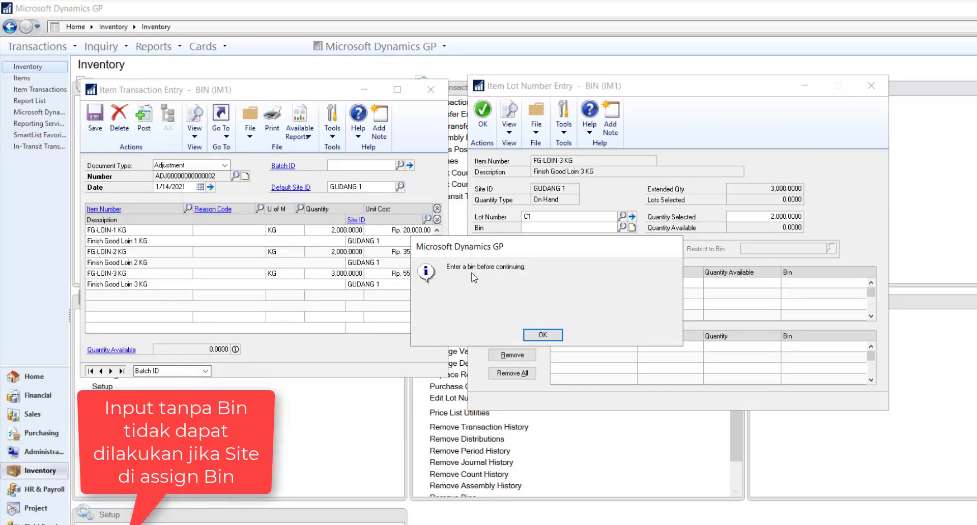
click(542, 335)
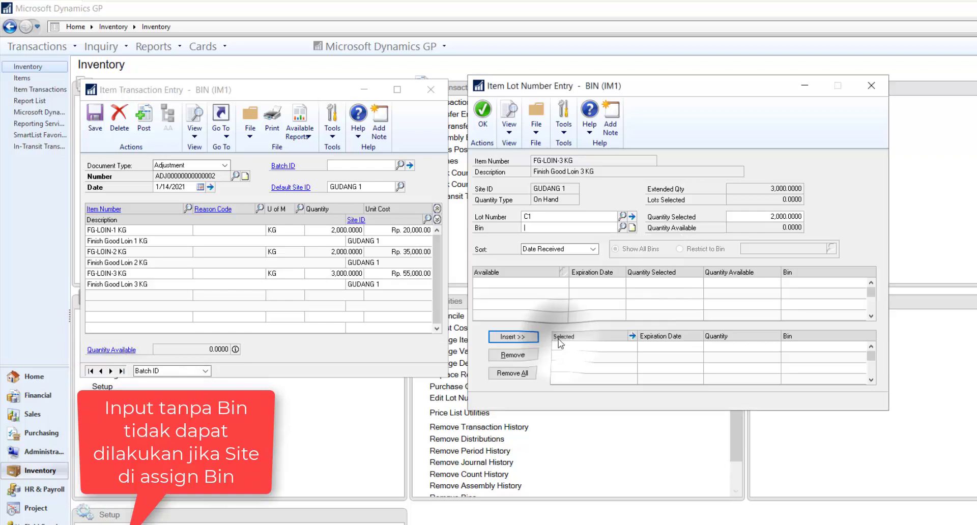
- Look through all bins assigned to the site for lot C1, leaving the lookup without choosing one
click(622, 227)
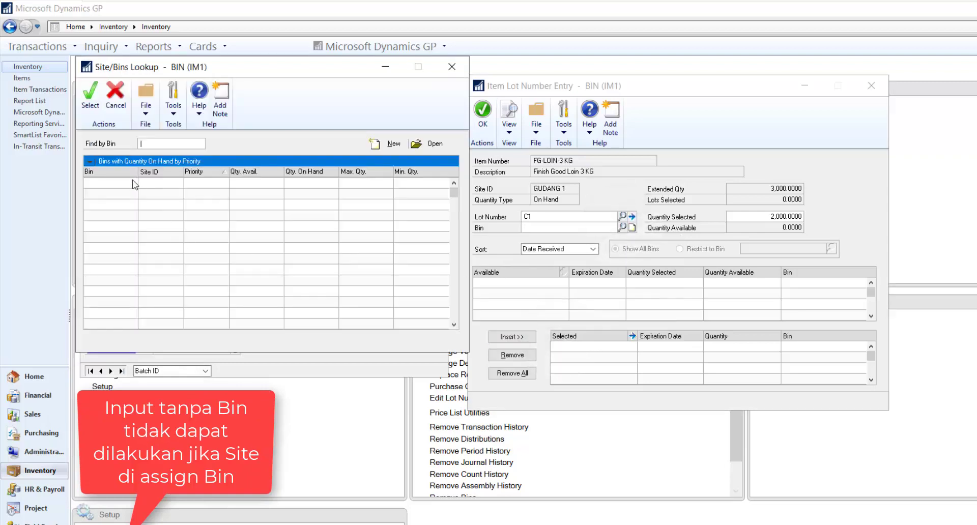
click(89, 161)
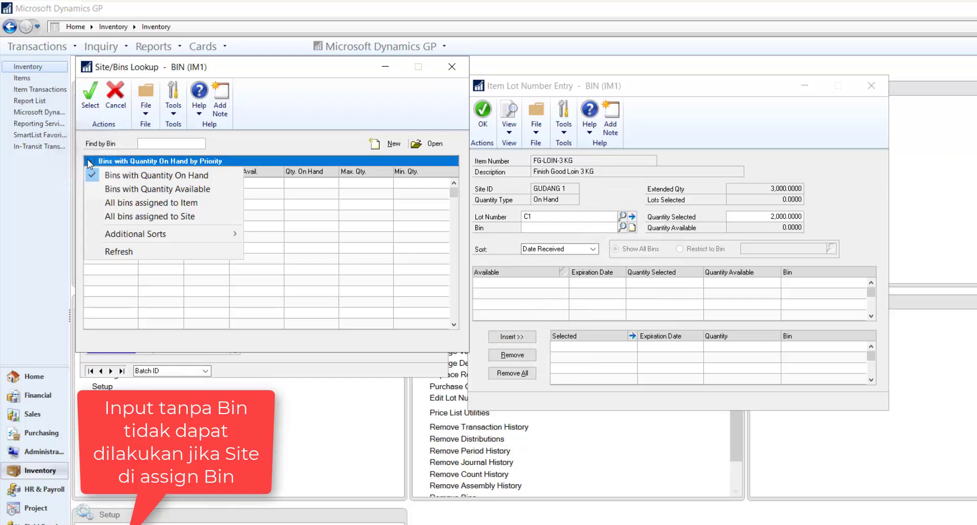
click(150, 216)
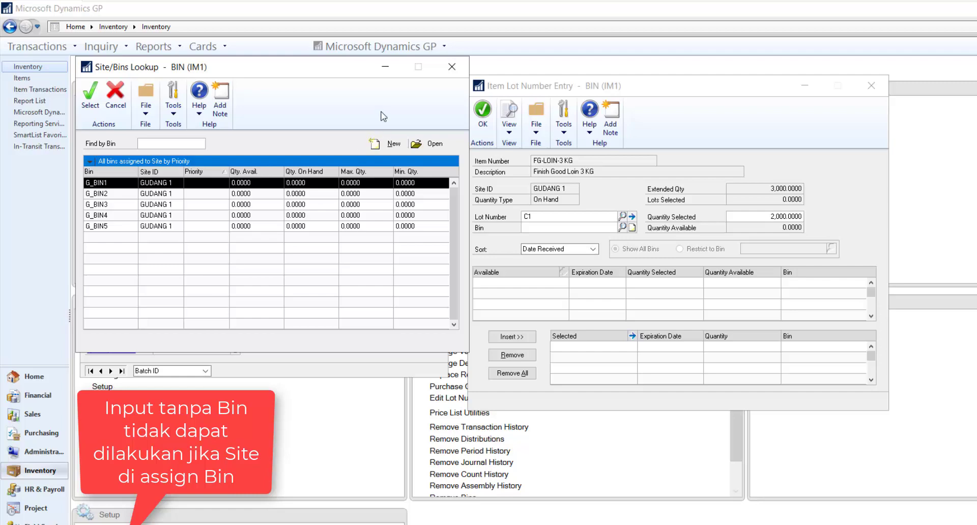
click(451, 67)
- Choose bin G_BIN4 from all bins assigned to the site and insert lot C1
click(621, 227)
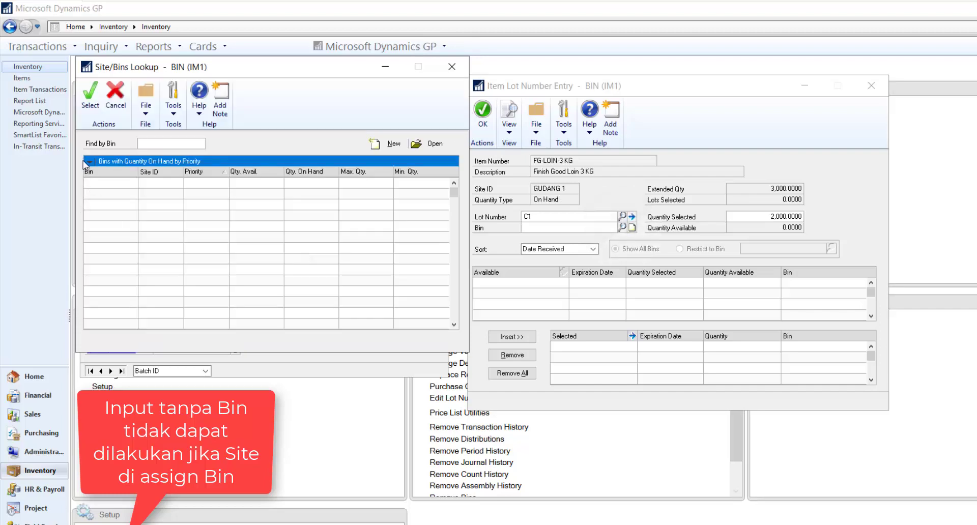
click(85, 161)
click(109, 217)
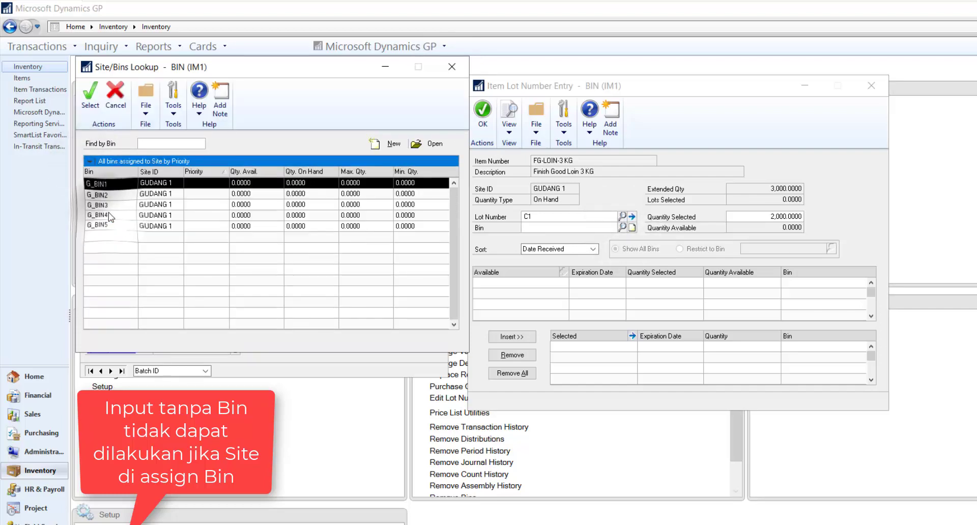
click(90, 94)
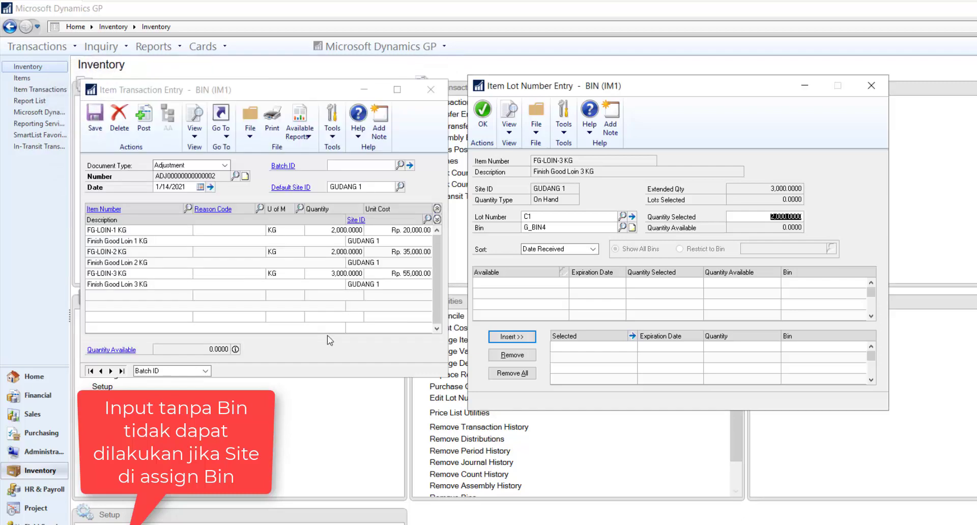
click(513, 336)
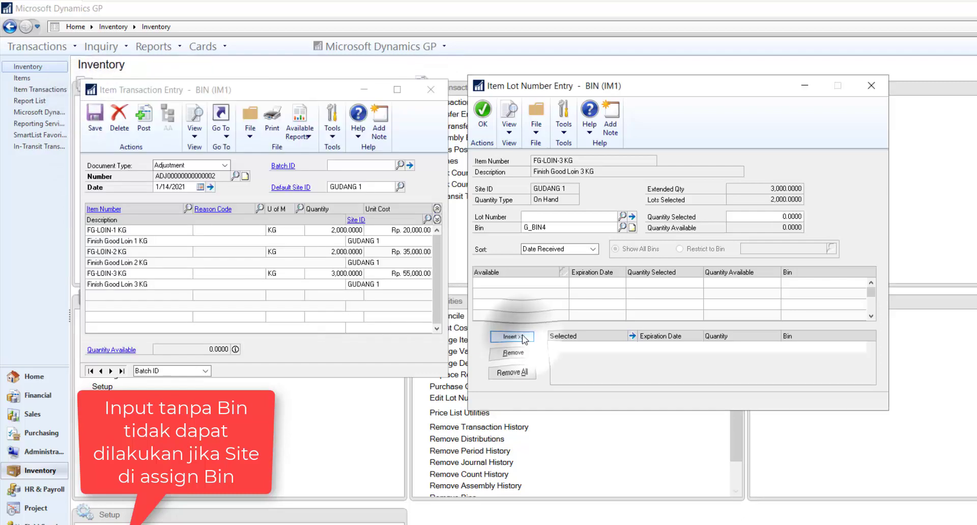
- Choose bin G_BIN3 from the site's assigned bins and enter D2 as the next lot number
click(620, 227)
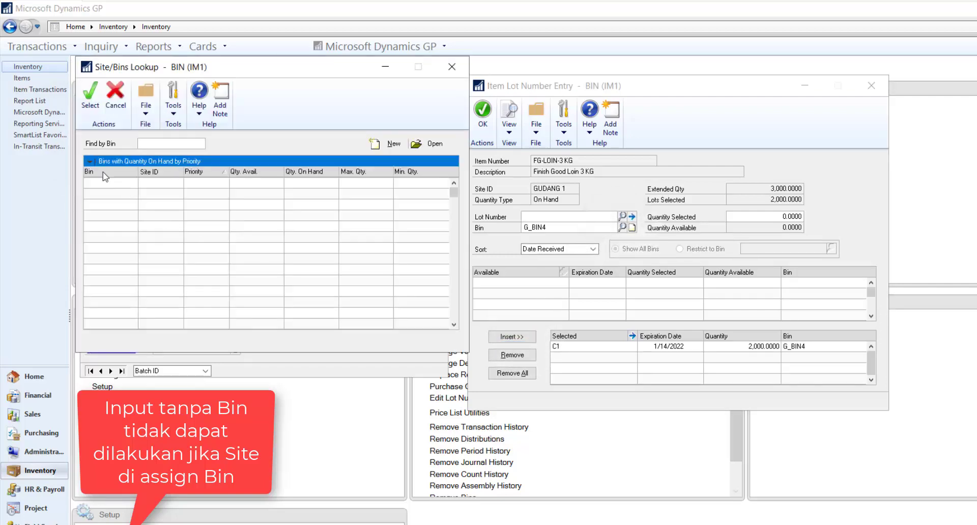
click(92, 161)
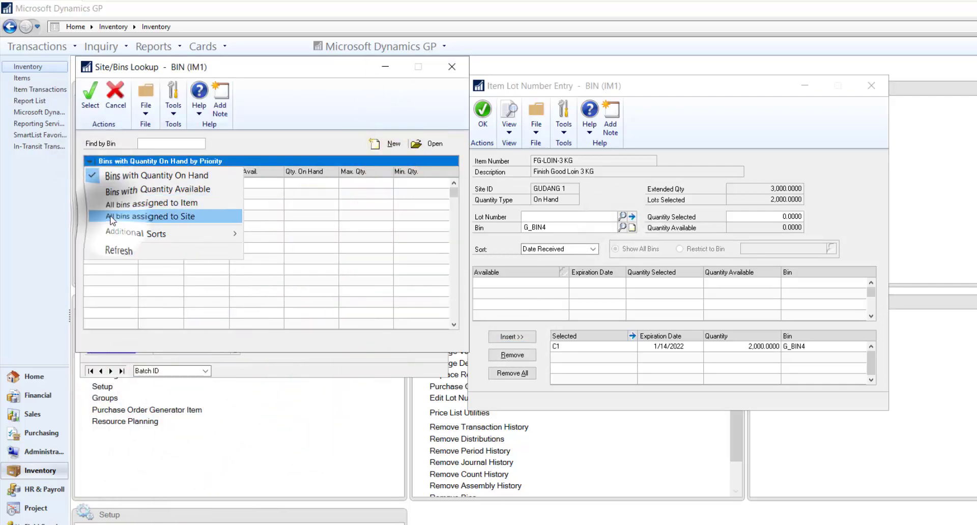
click(113, 216)
click(153, 226)
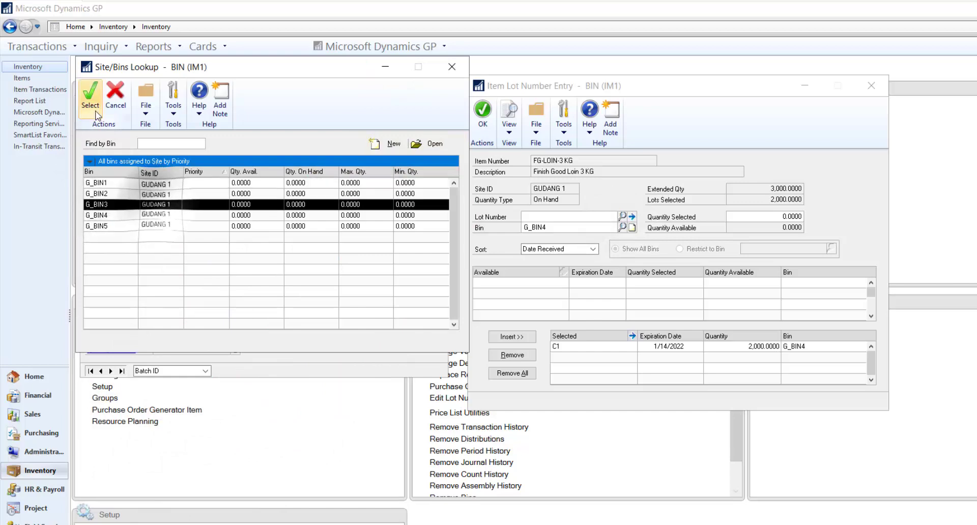
click(90, 95)
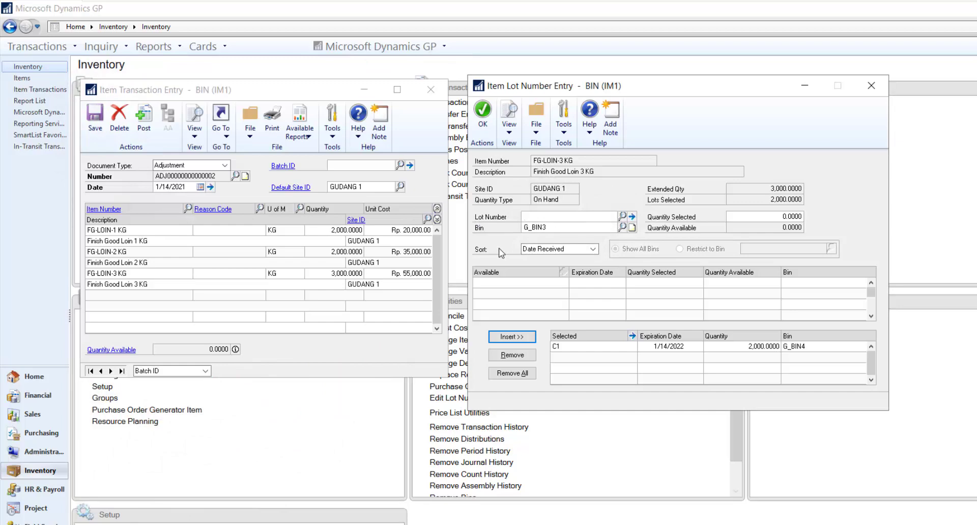
text(D2)
key(Tab)
- Enter lot D2's attributes REF3, FIS4 and SC5, manufactured 1/14/2021 and expiring 1/14/2022
click(631, 217)
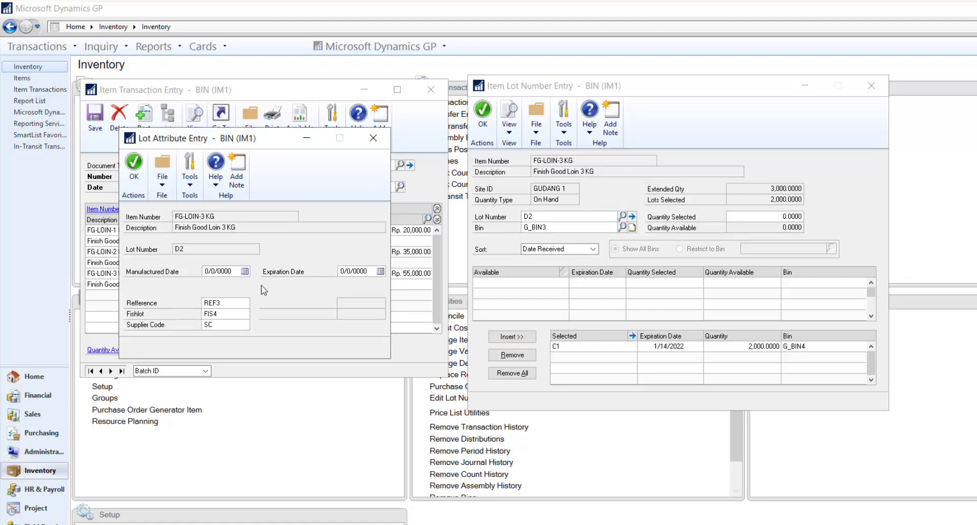
click(245, 271)
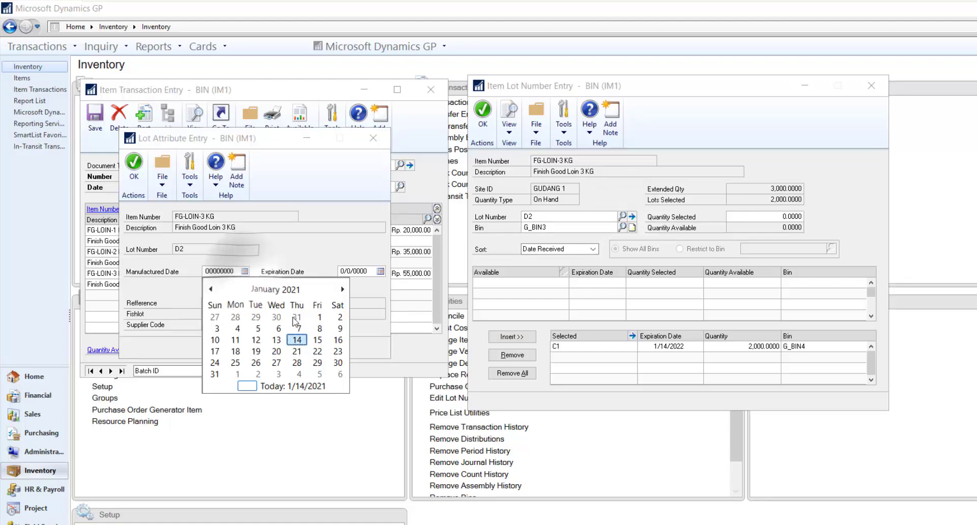
click(295, 337)
key(Tab)
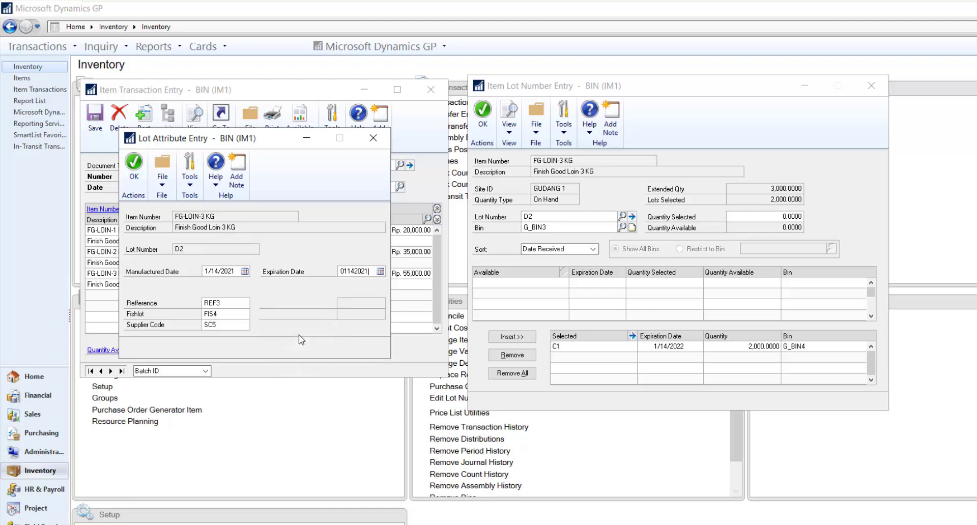
text(01142022)
key(Tab)
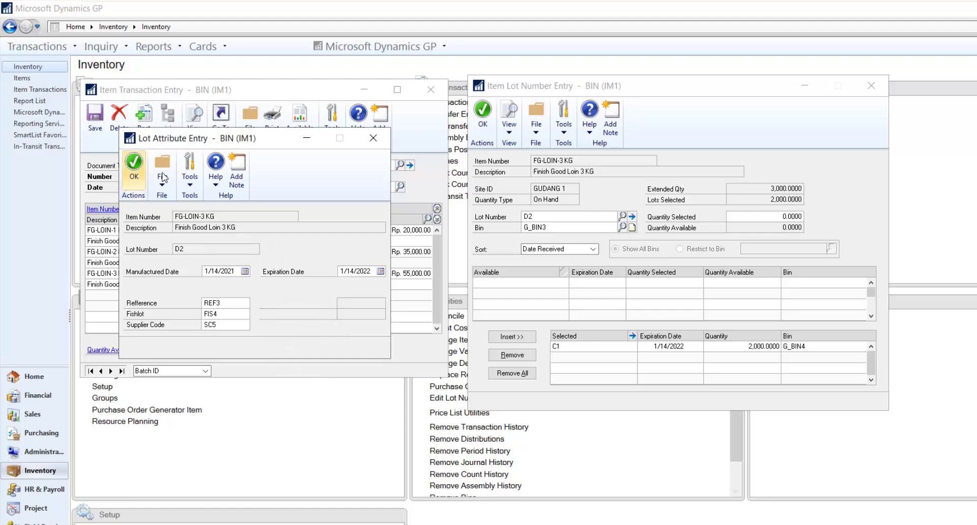
click(134, 165)
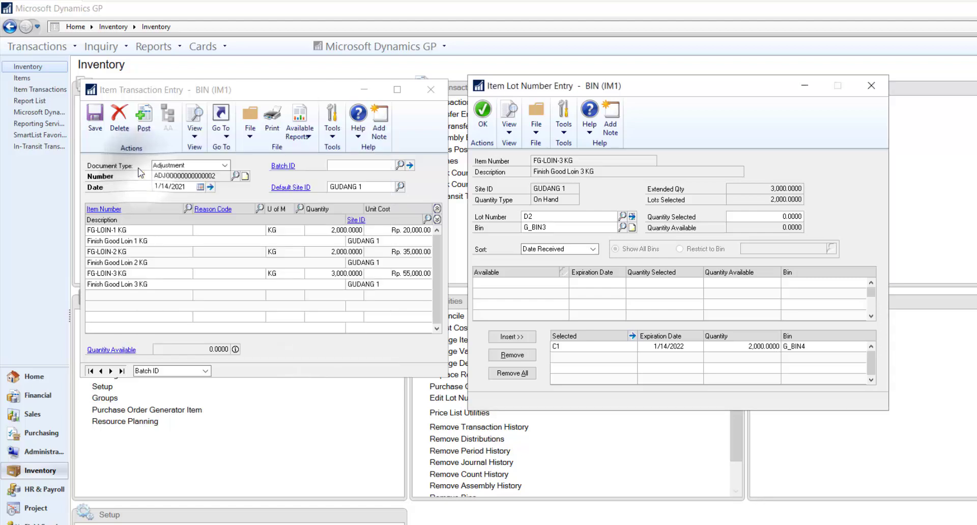
- Set lot D2's selected quantity to 1,000, insert the lot, and accept the lot number entry
click(759, 216)
text(0.01)
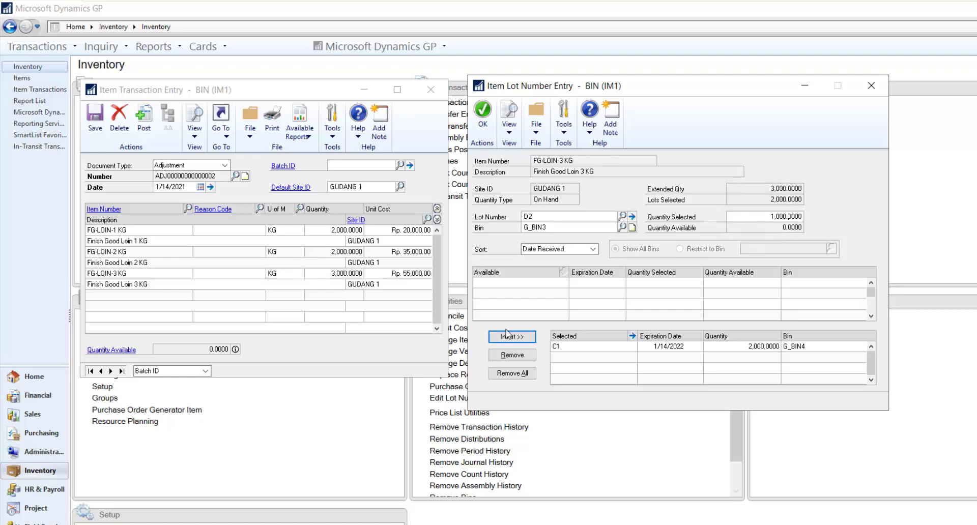
click(506, 335)
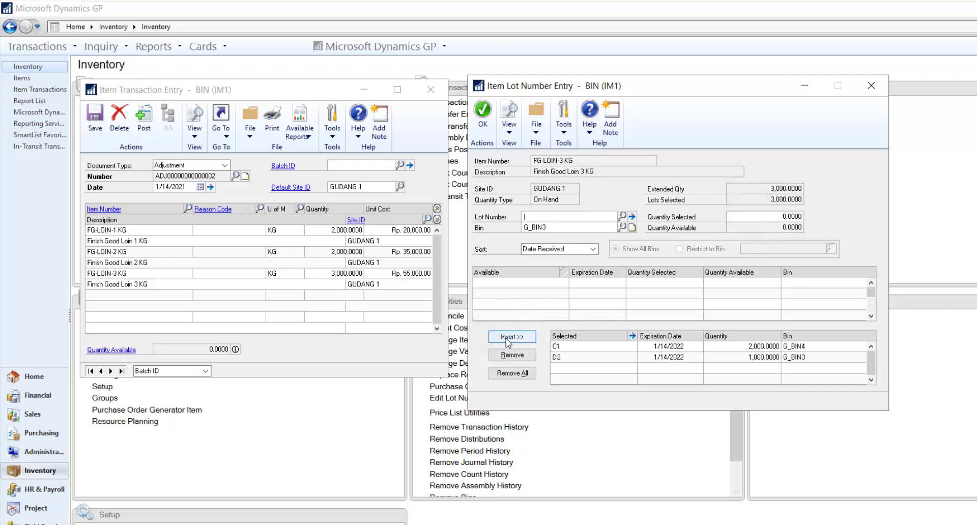
click(483, 120)
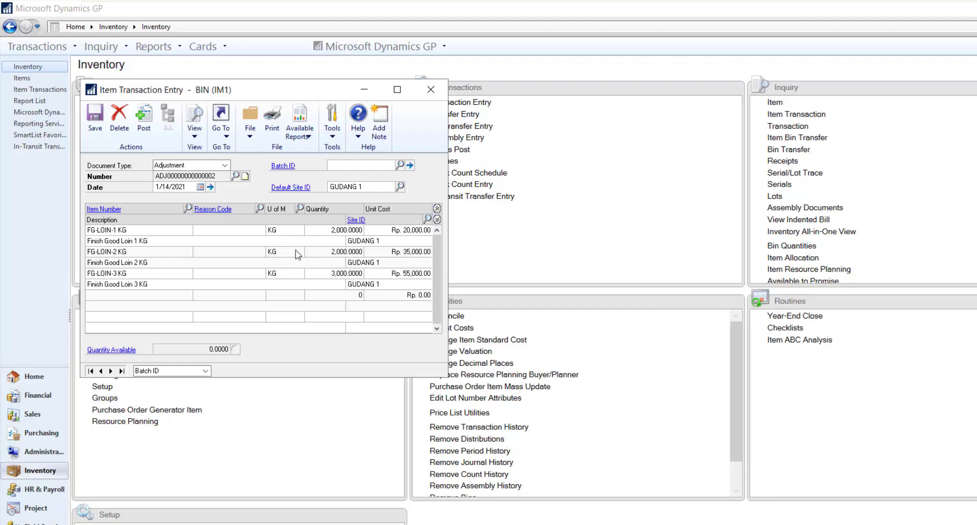
- Post the adjustment transaction and complete its report print dialogs
click(143, 117)
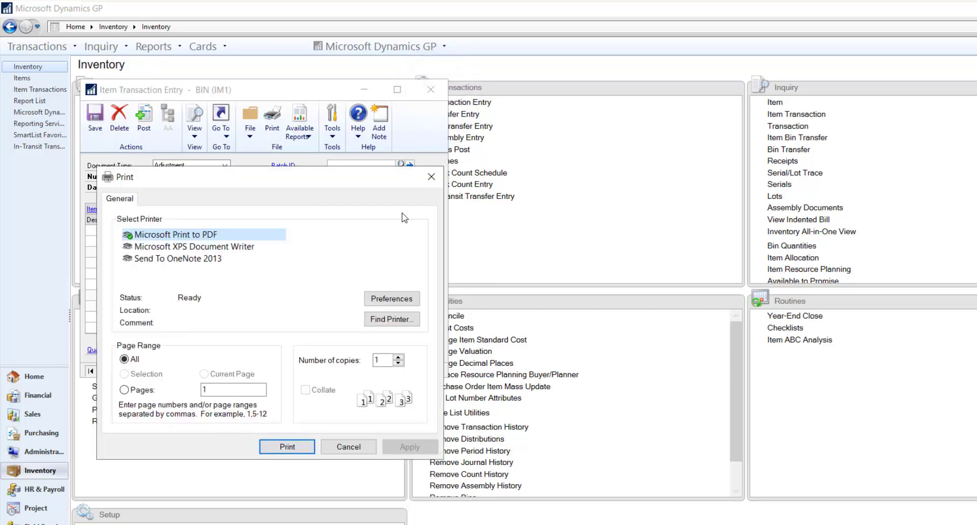
key(Return)
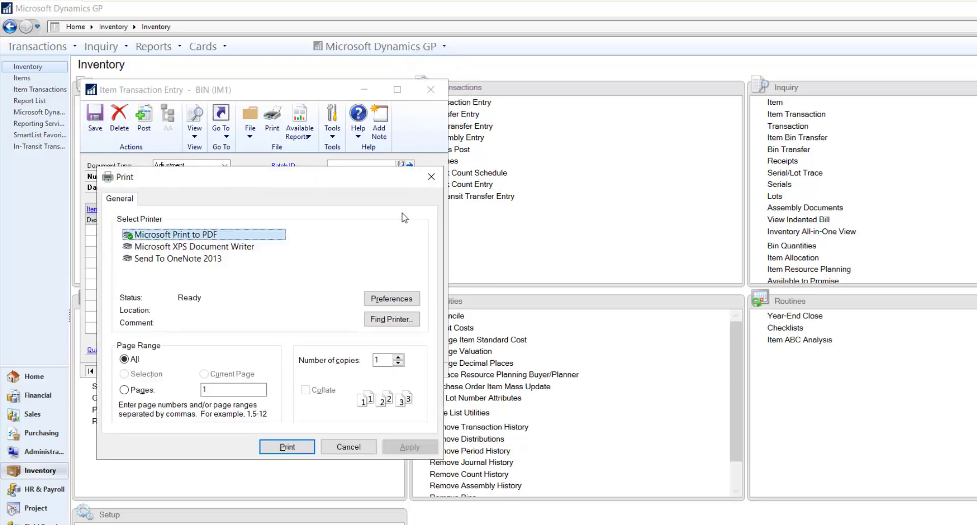
key(Return)
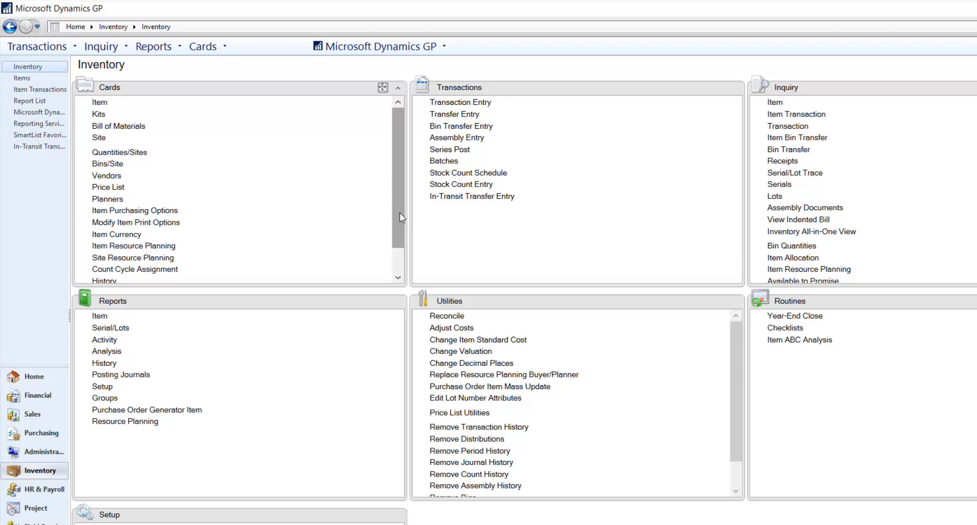
- Open the lot number inquiry for FG-LOIN-1 KG and review each lot's site, bin and quantity details
click(774, 198)
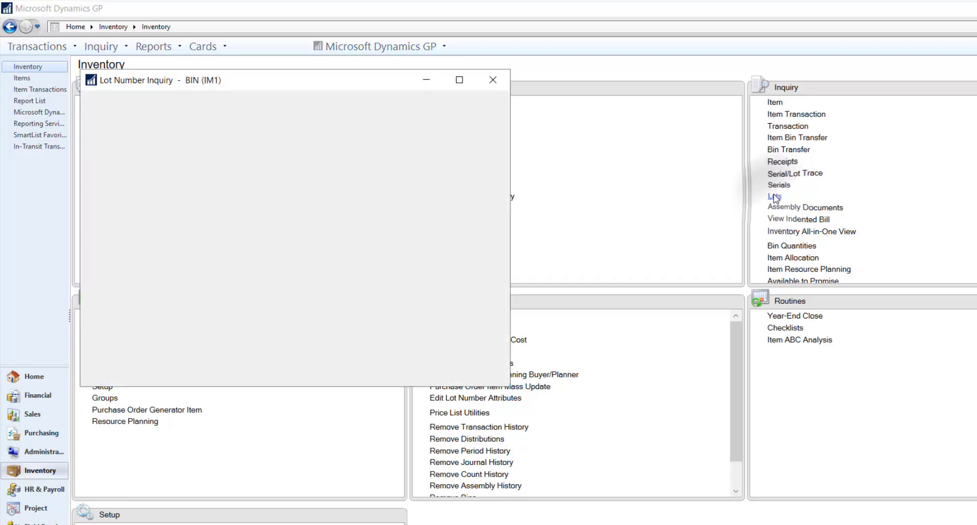
click(277, 155)
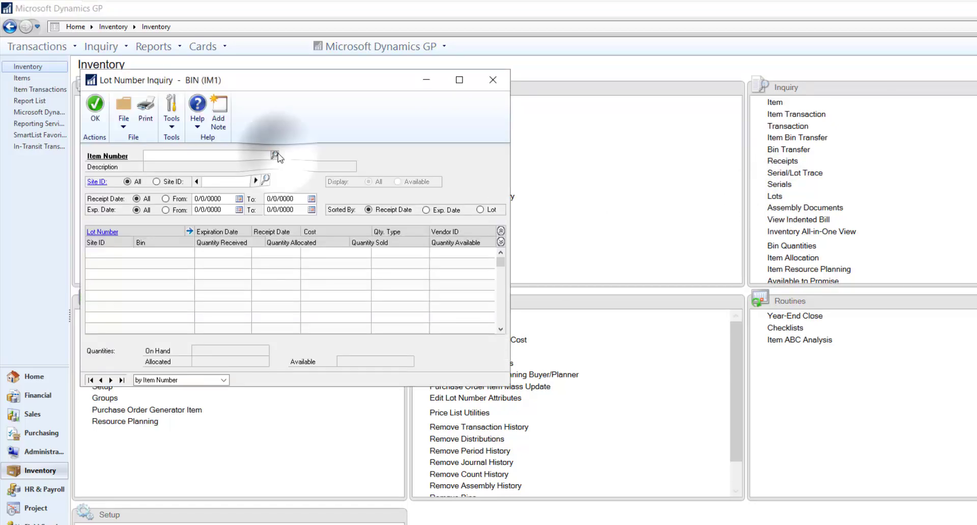
double_click(163, 236)
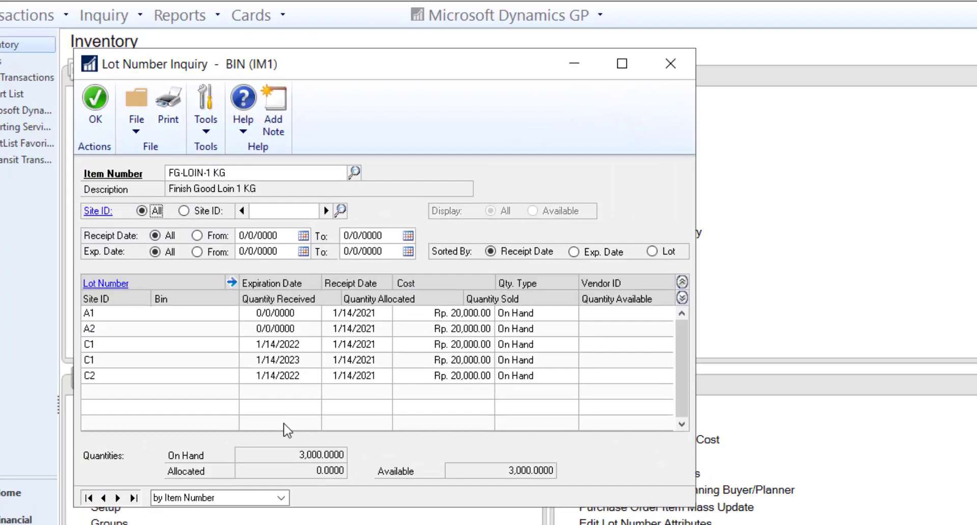
click(682, 298)
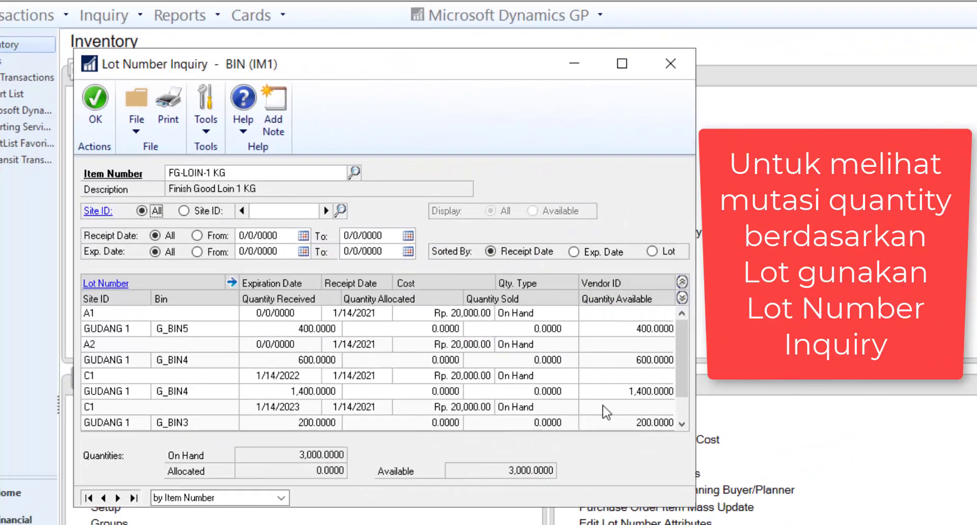
click(681, 281)
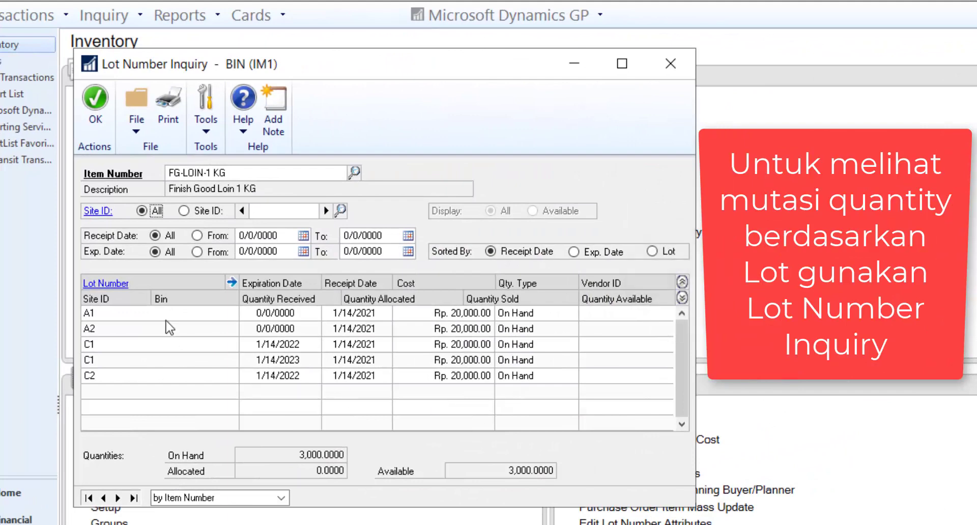
- Review the lot attributes of FG-LOIN-1 KG's lots A1 and A2
click(166, 320)
click(232, 283)
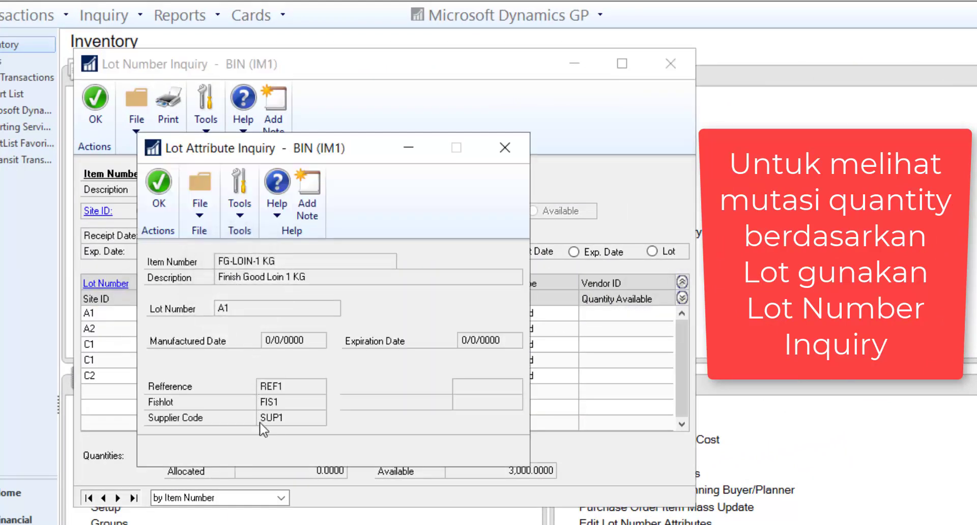
click(158, 186)
click(204, 328)
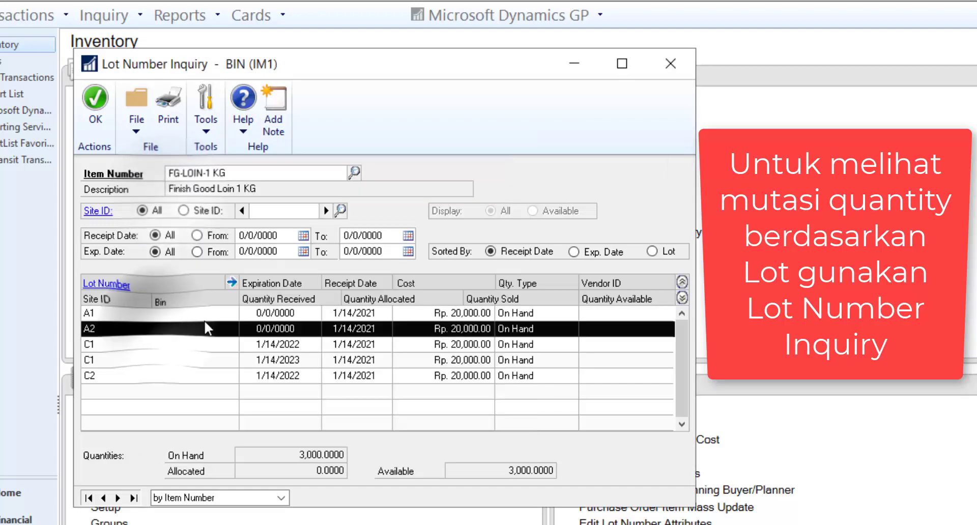
click(232, 282)
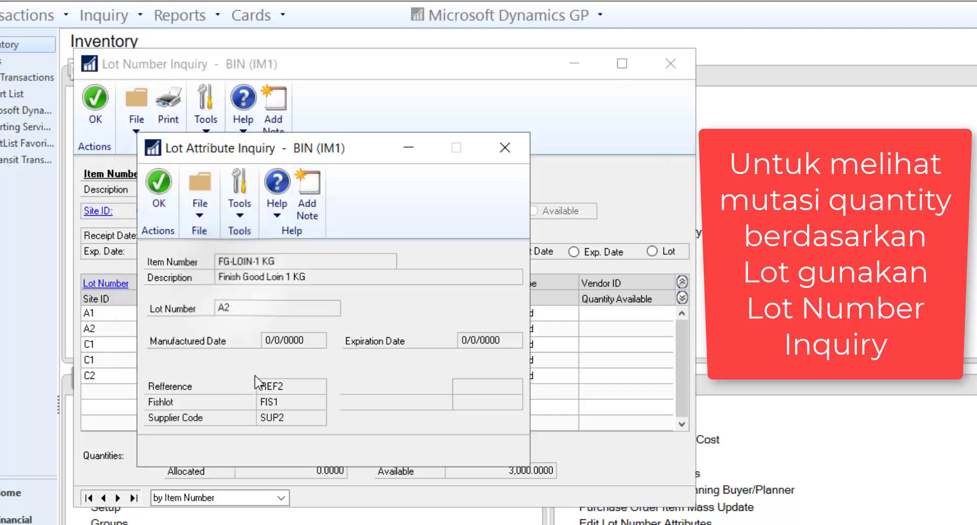
click(159, 185)
- Review the lot attributes of both C1 lots, expiring 1/14/2022 and 1/14/2023, and of lot C2
click(163, 344)
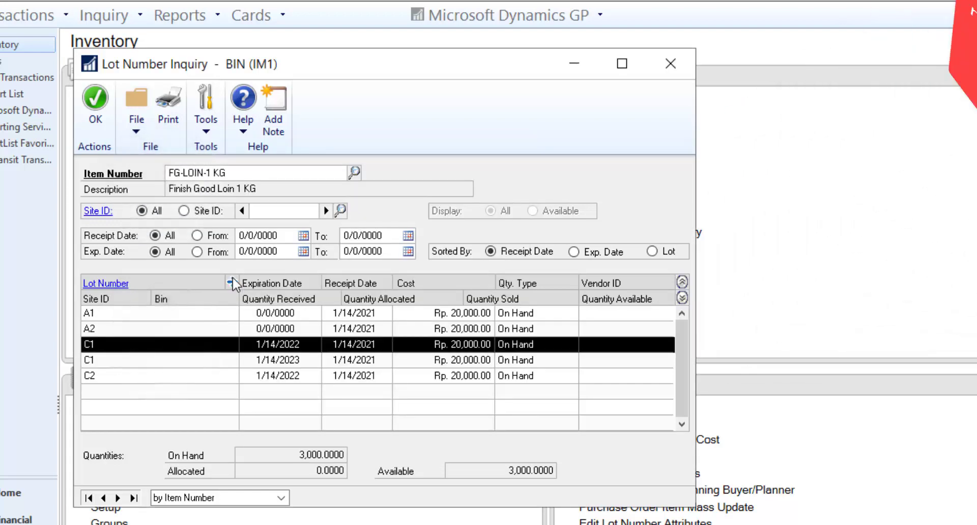
click(231, 282)
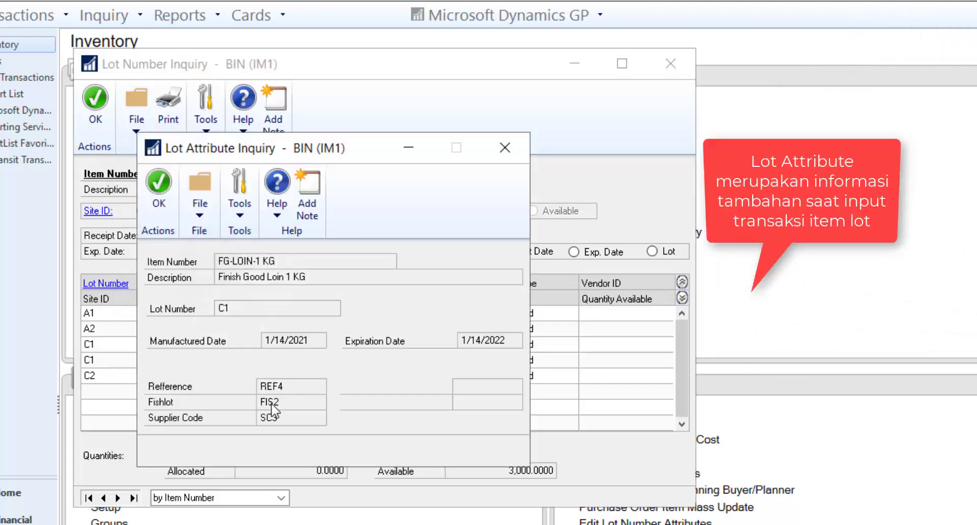
click(159, 188)
click(210, 359)
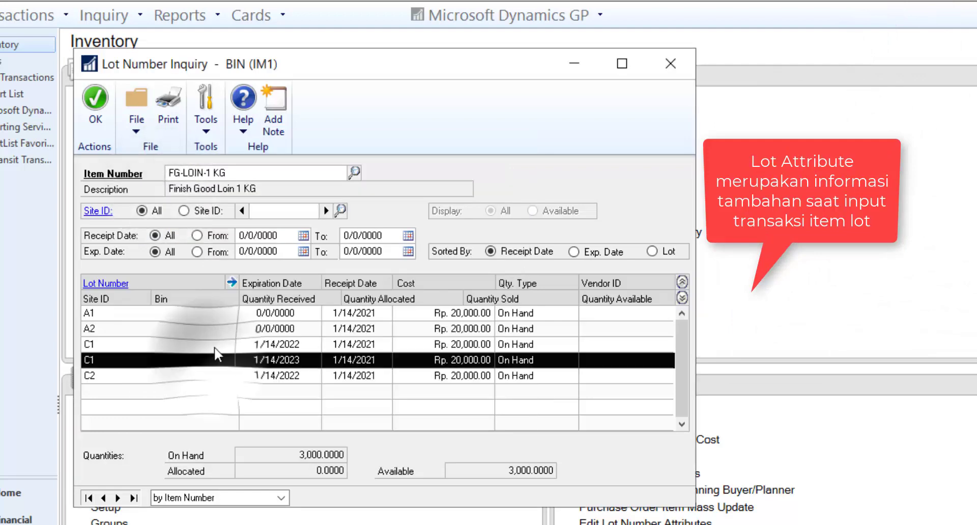
click(231, 282)
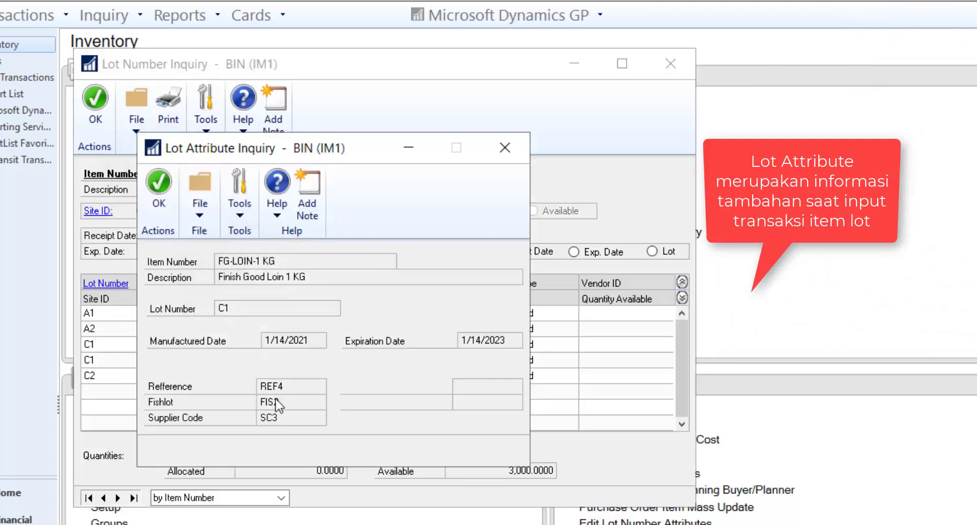
click(161, 200)
click(218, 376)
click(230, 283)
click(158, 186)
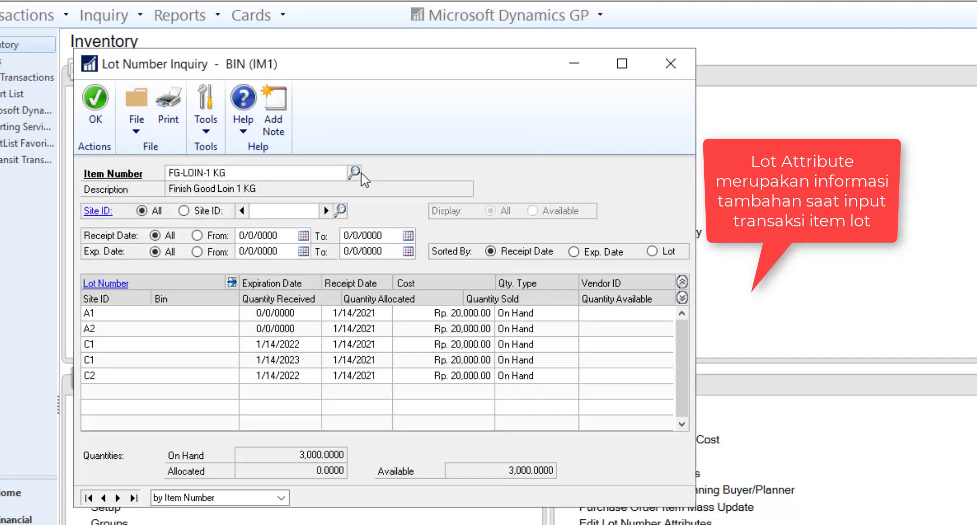
- Review FG-LOIN-2 KG's site and bin details and the attributes of its lots D1 and D2, and close the lot number inquiry
click(118, 498)
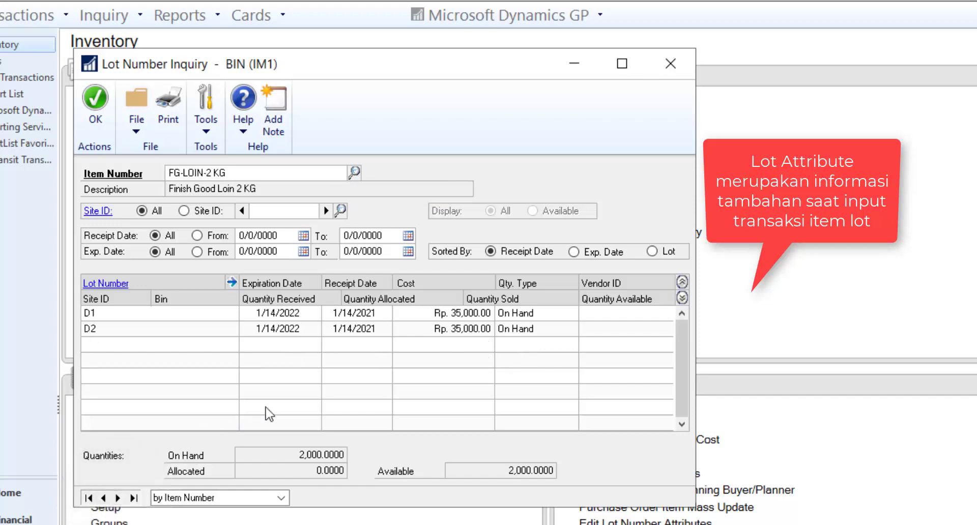
click(681, 297)
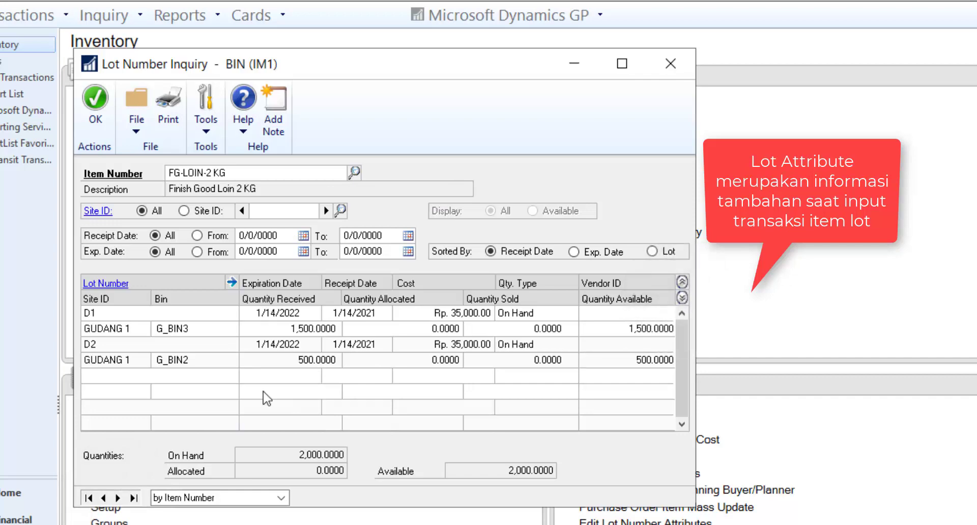
click(217, 313)
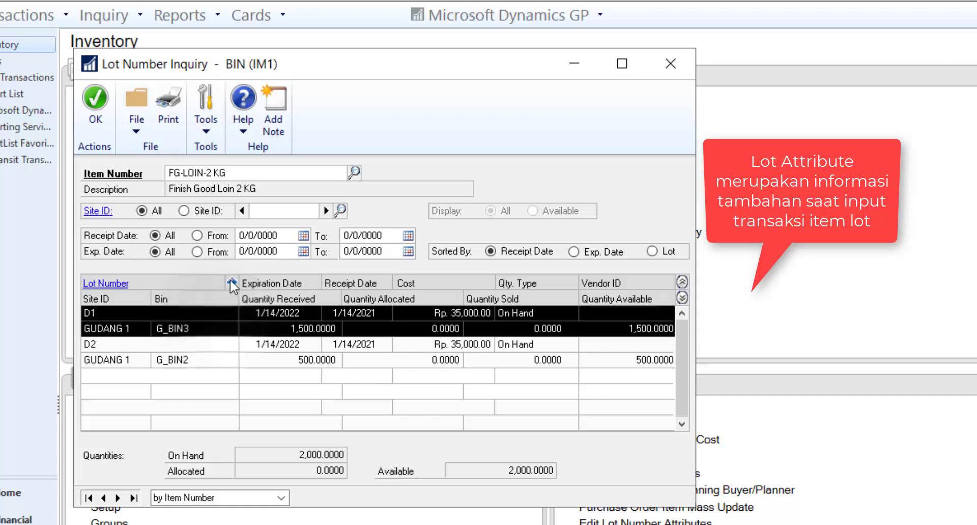
click(232, 283)
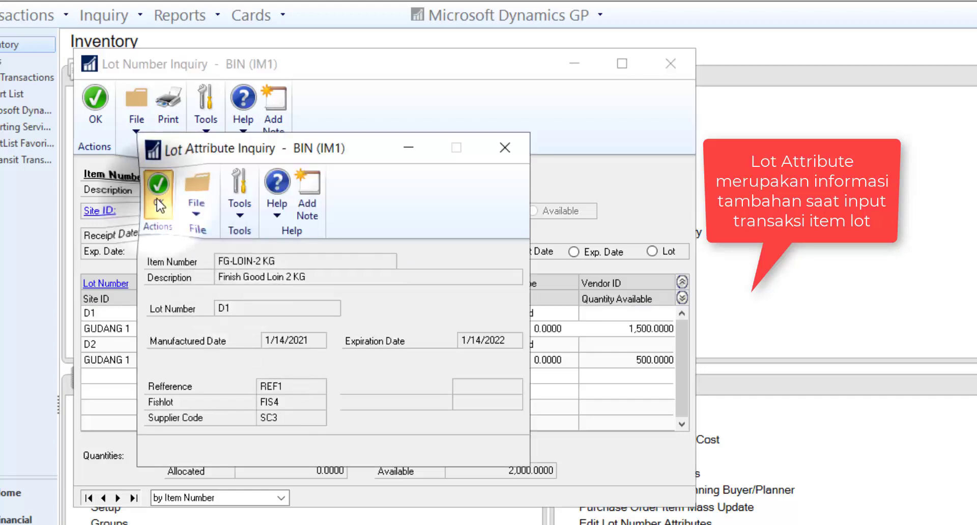
click(158, 185)
click(203, 358)
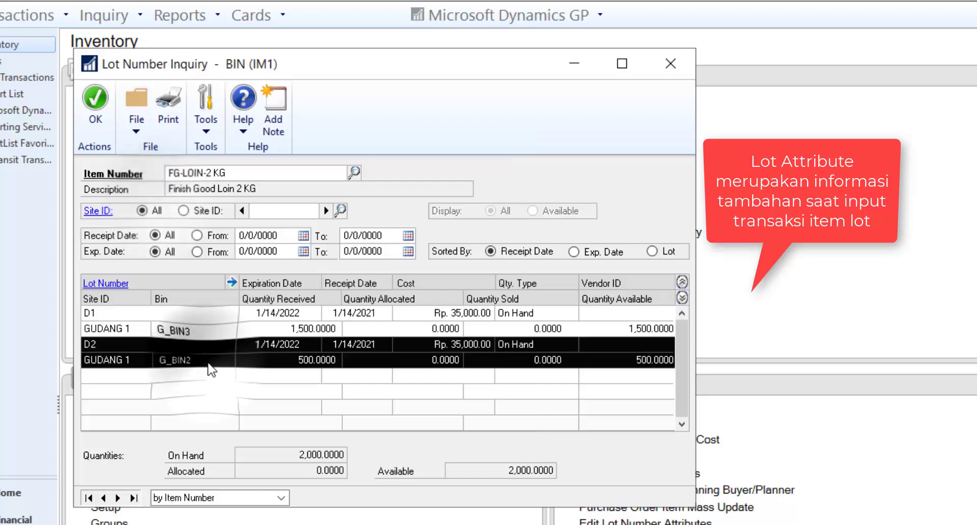
click(231, 283)
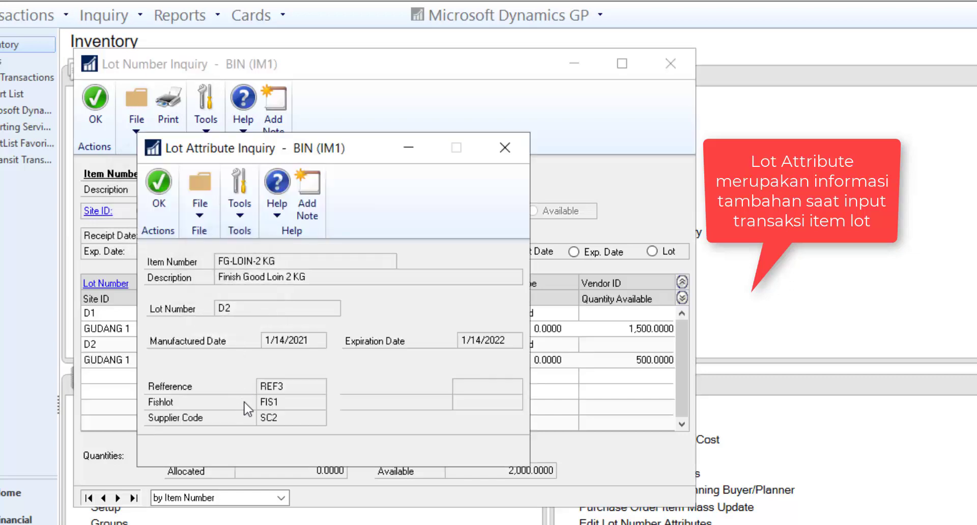
click(159, 187)
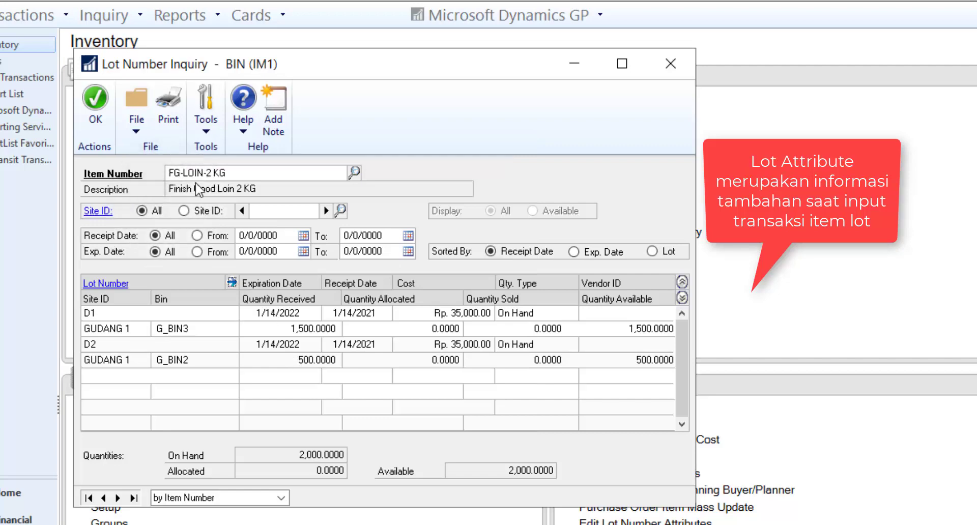
click(95, 99)
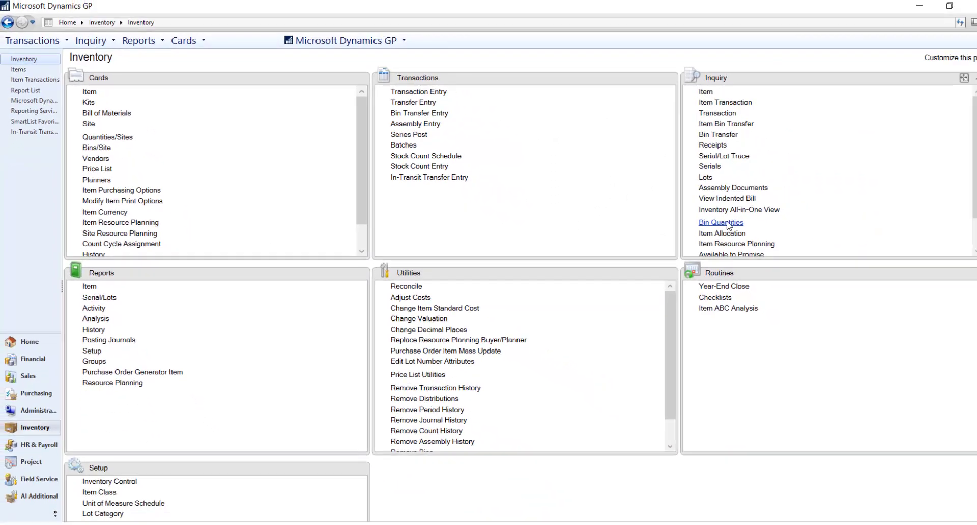
- Open the bin quantity inquiry, display on-hand quantities for all items, sites and bins, and collapse the list to one line per record
click(711, 220)
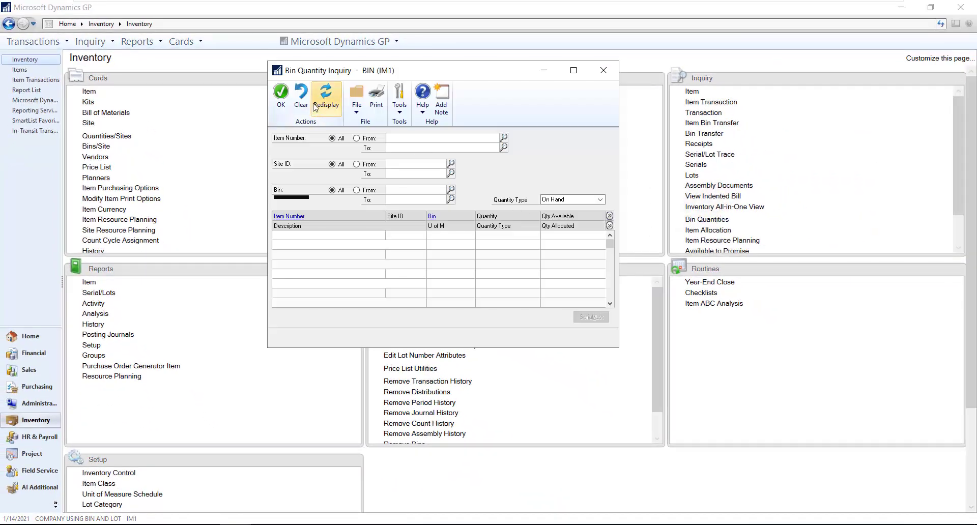
click(325, 94)
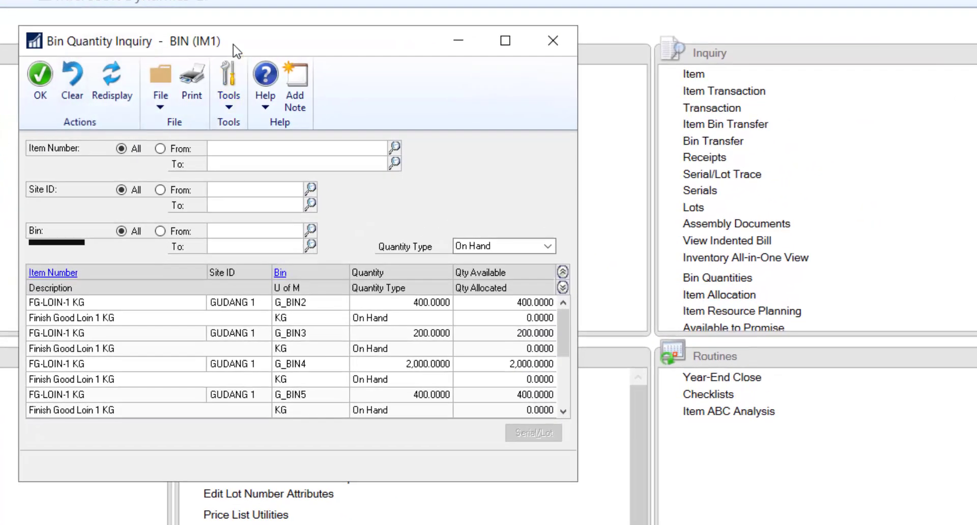
drag(332, 58, 193, 50)
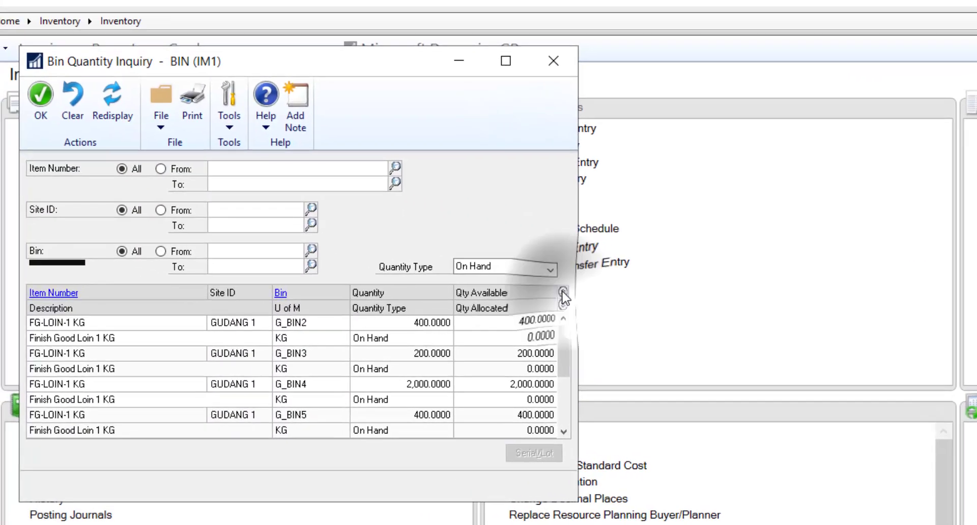
click(563, 293)
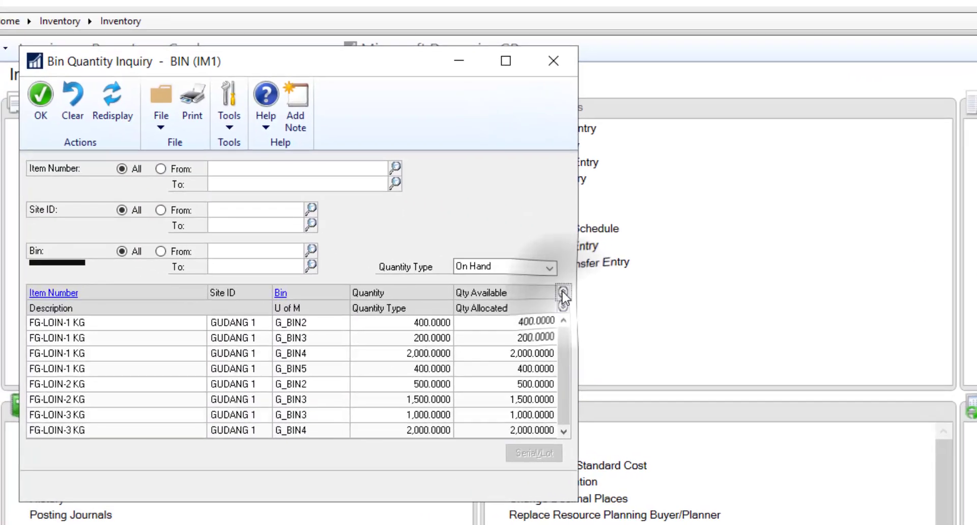
- Go through the bin quantity rows one by one and examine each item's site, bin, quantity and available quantity
click(173, 326)
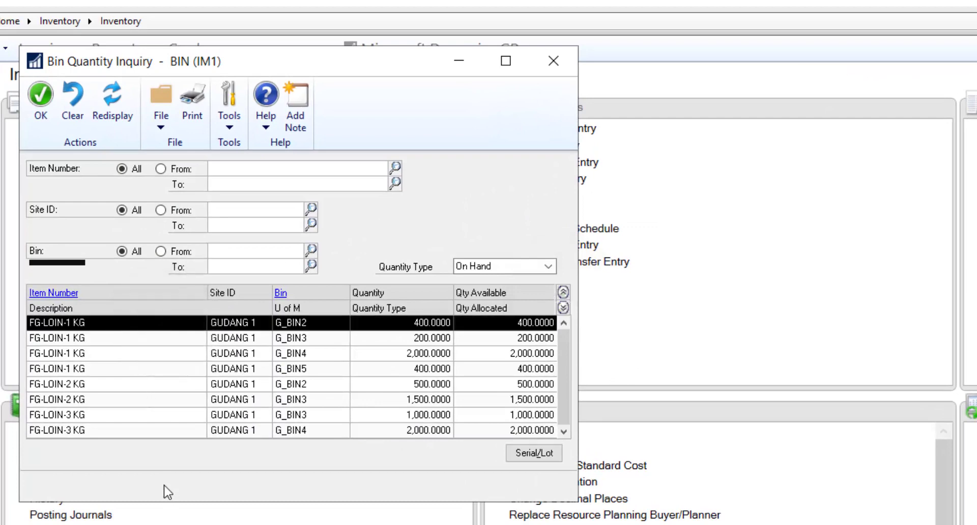
key(Down)
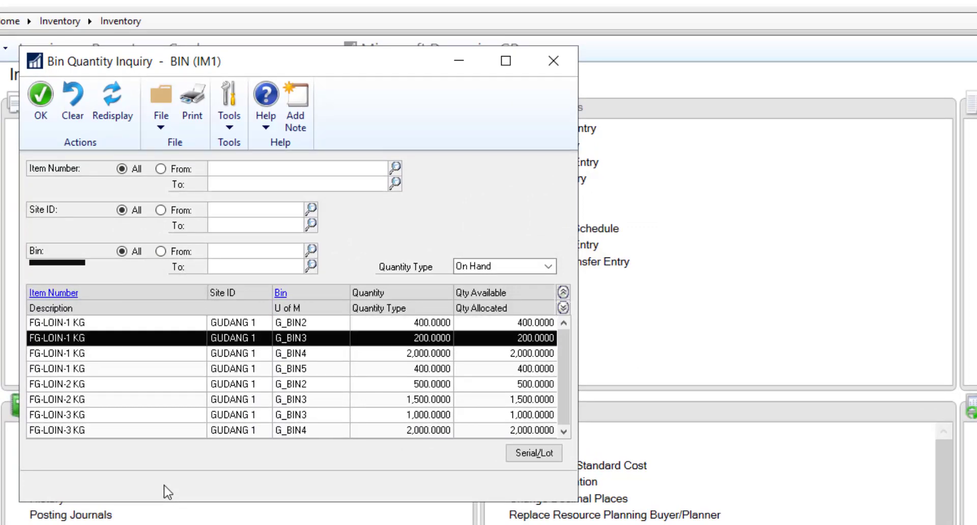
key(Down)
key(Down)
key(Down)
key(Down)
key(Down)
key(Down)
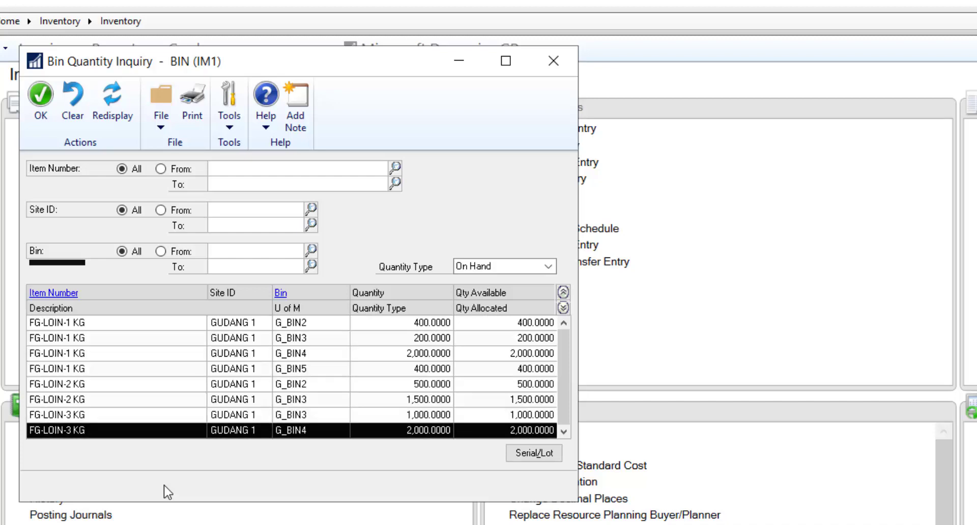
- Inspect the lots of FG-LOIN-3 KG in G_BIN4 and G_BIN3, including the lot attributes of D2 in G_BIN3
click(513, 454)
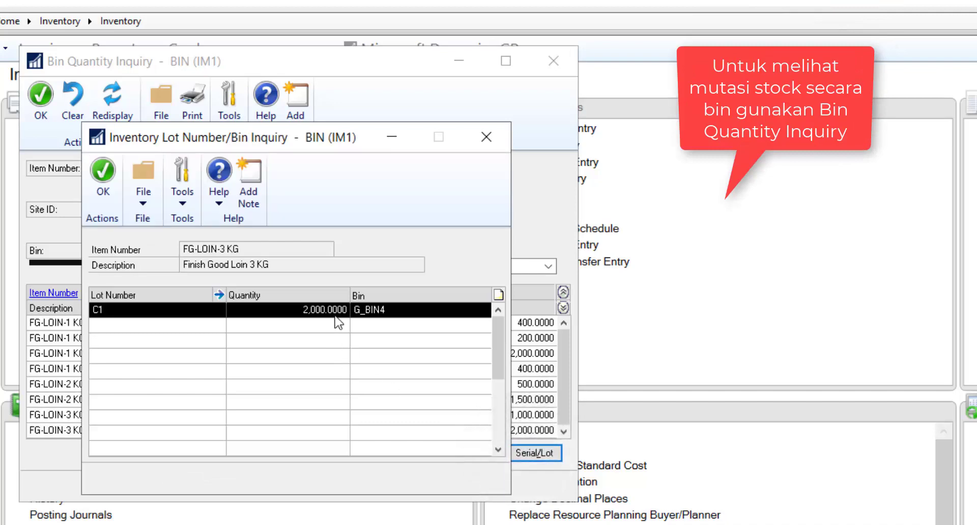
click(103, 172)
click(155, 415)
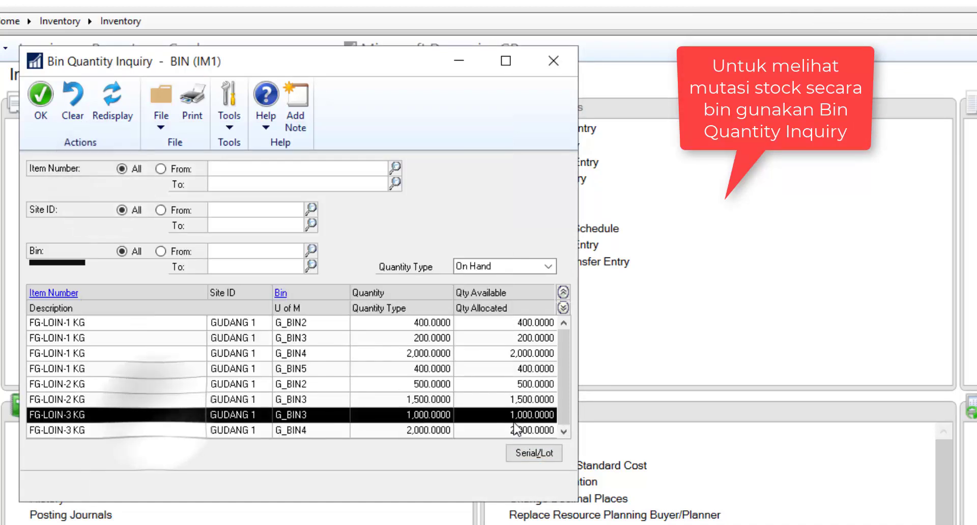
click(532, 453)
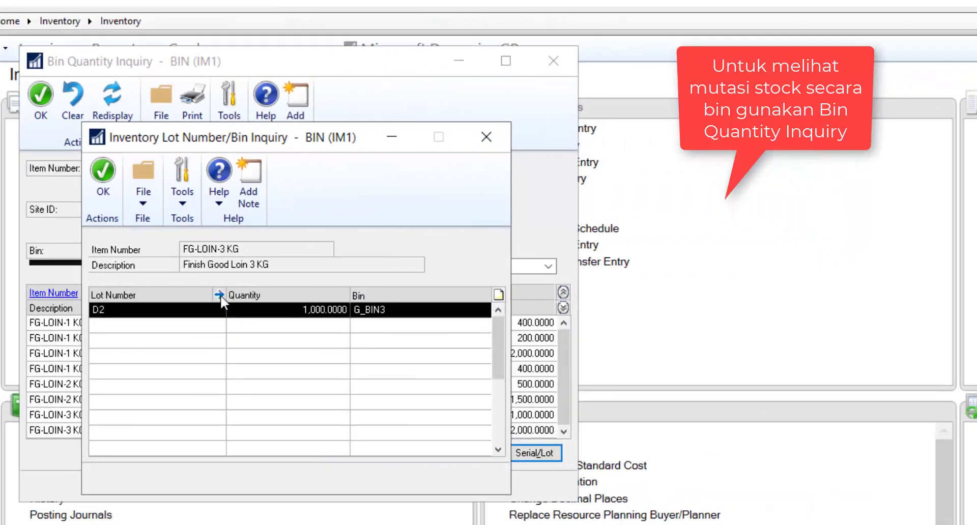
double_click(221, 311)
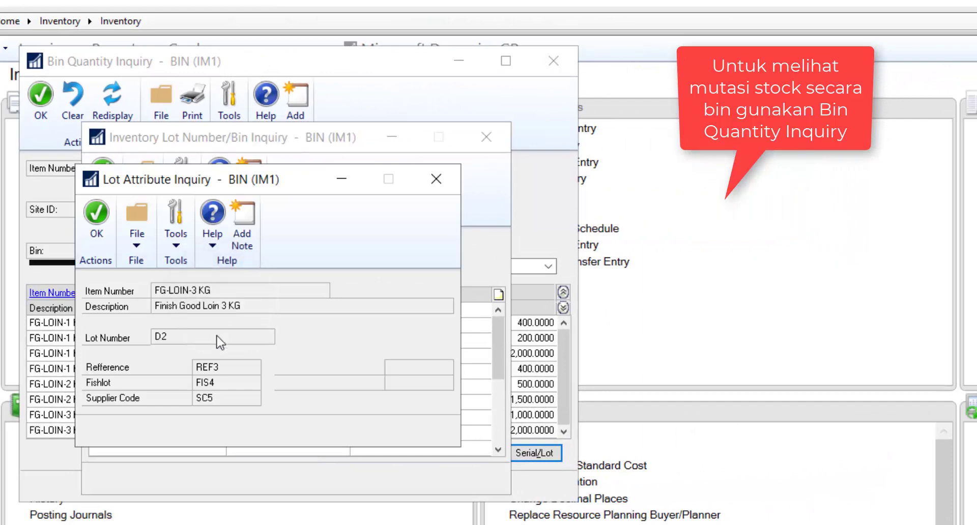
click(105, 235)
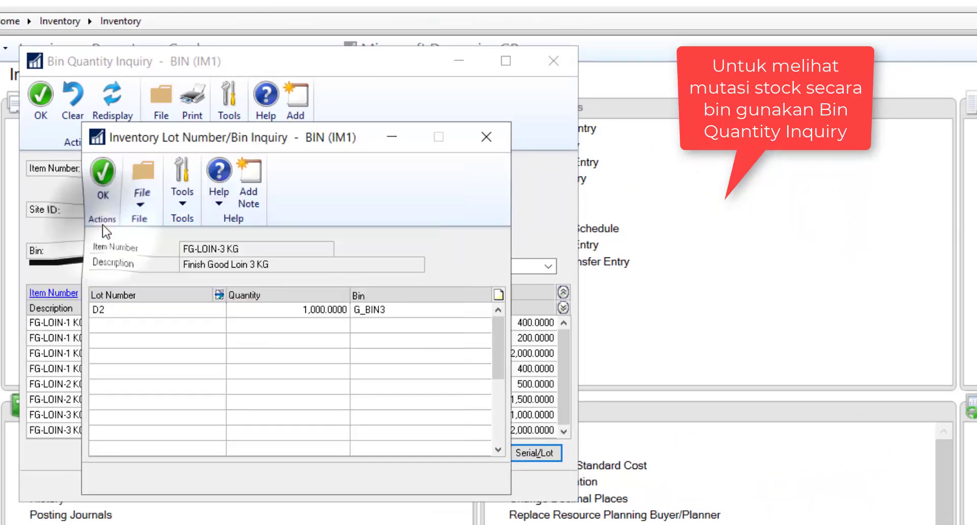
click(106, 192)
- Inspect the lot of FG-LOIN-2 KG stored in G_BIN2 and its lot attributes
click(163, 383)
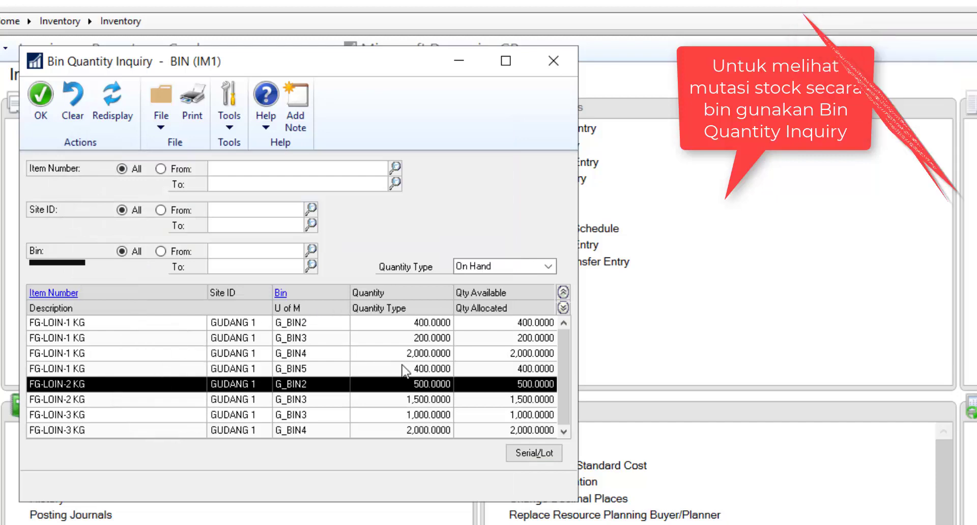
click(533, 452)
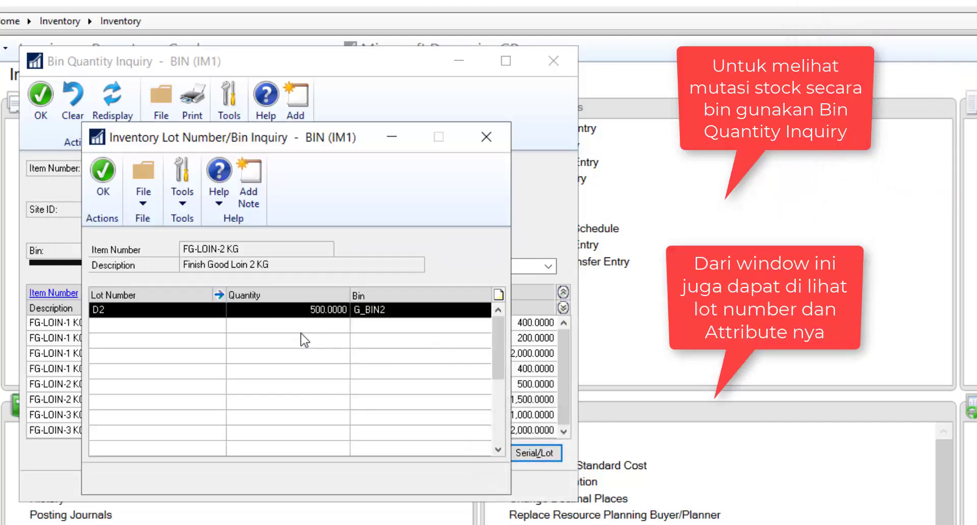
double_click(220, 309)
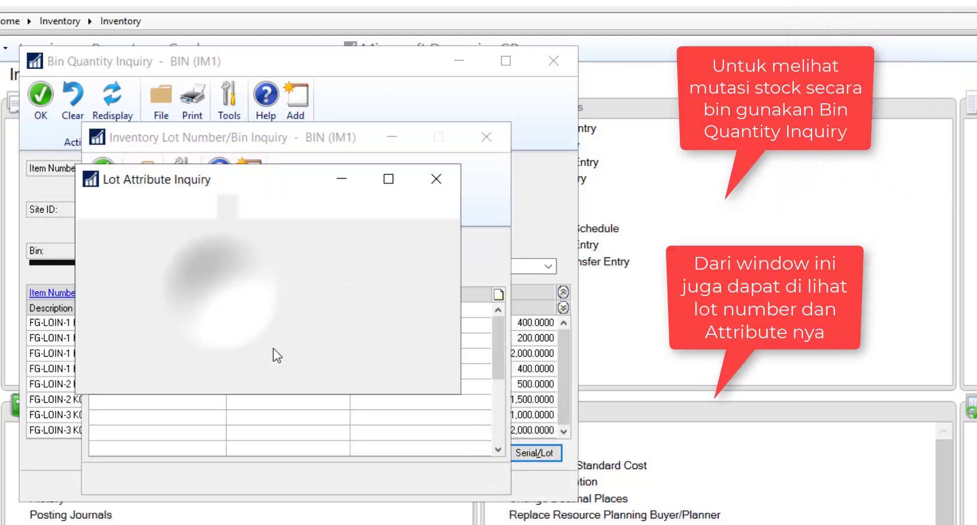
click(96, 216)
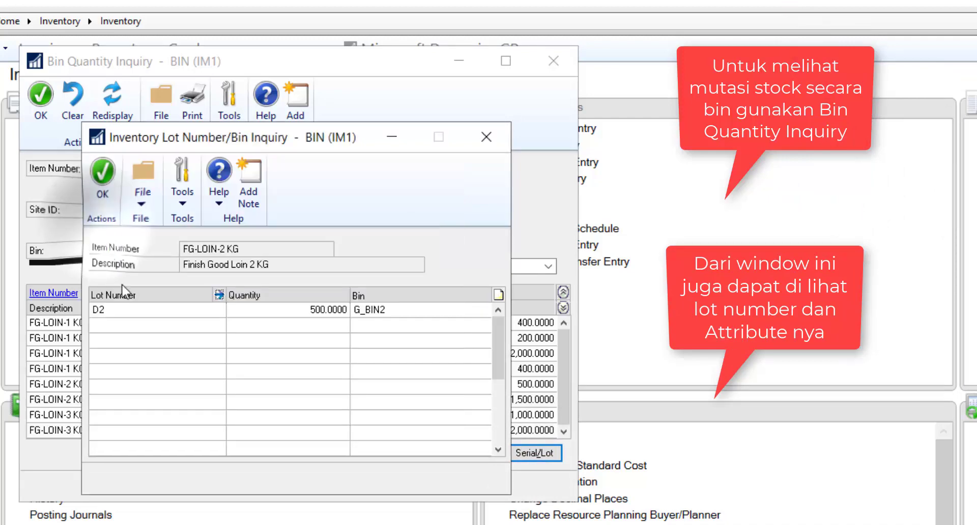
click(101, 176)
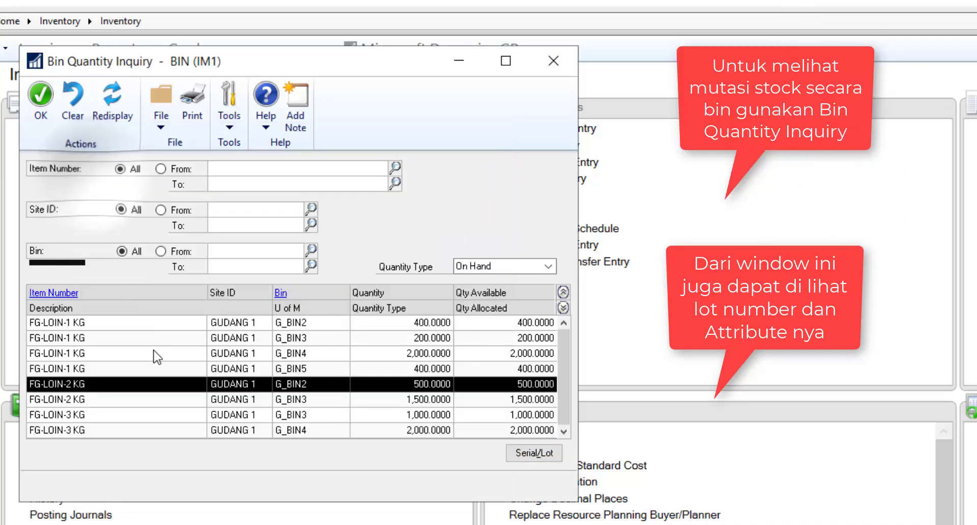
click(84, 323)
click(280, 293)
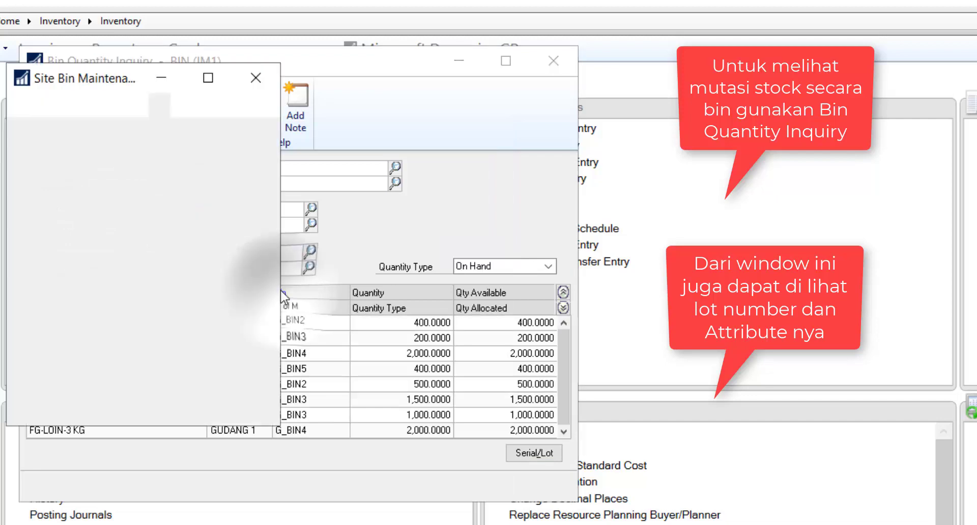
click(255, 78)
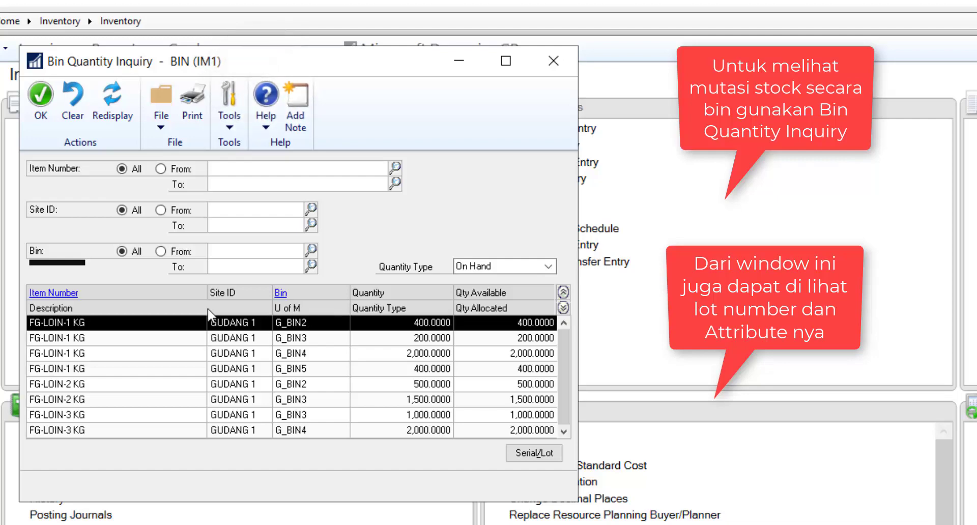
click(175, 210)
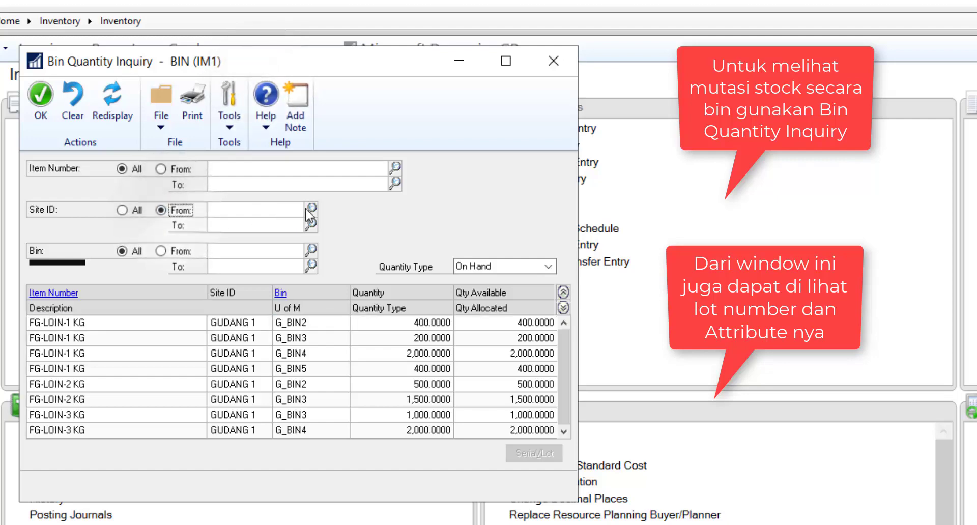
click(122, 210)
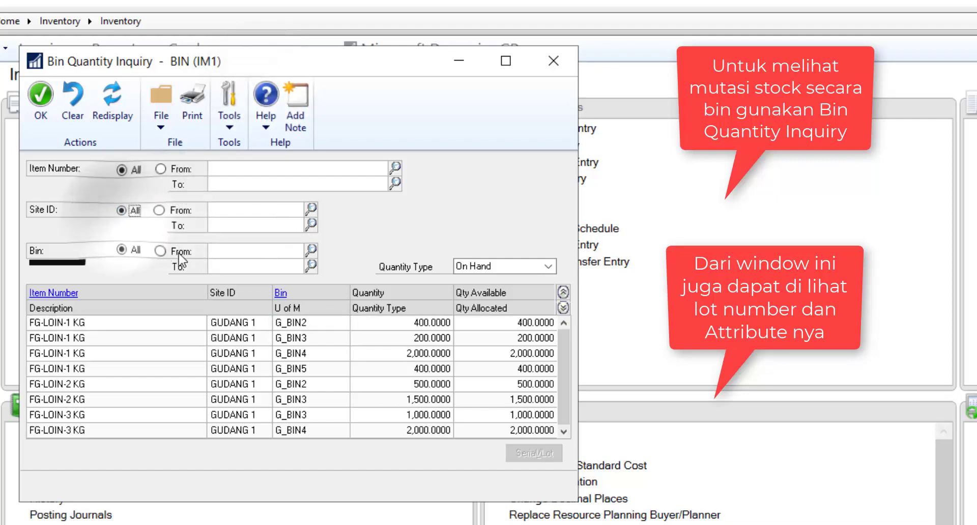
- Restrict the bin quantity inquiry to bins from G_BIN1 to G2_BIN10 and redisplay the list
click(160, 250)
click(311, 251)
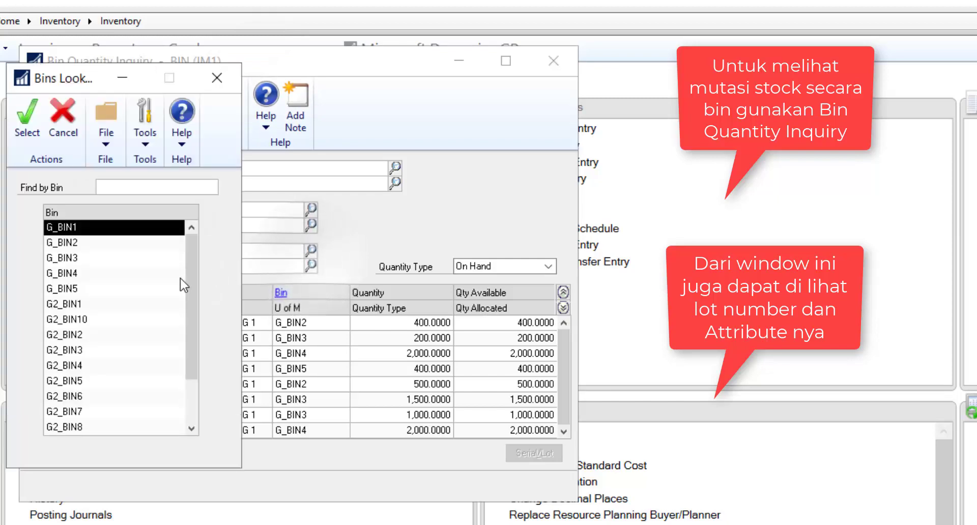
scroll(133, 323, down, 1)
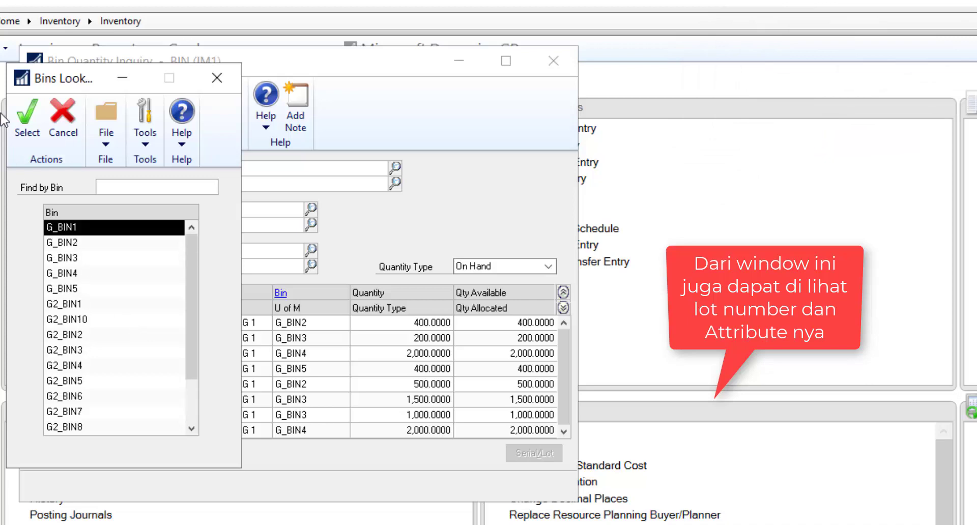
click(27, 113)
click(98, 122)
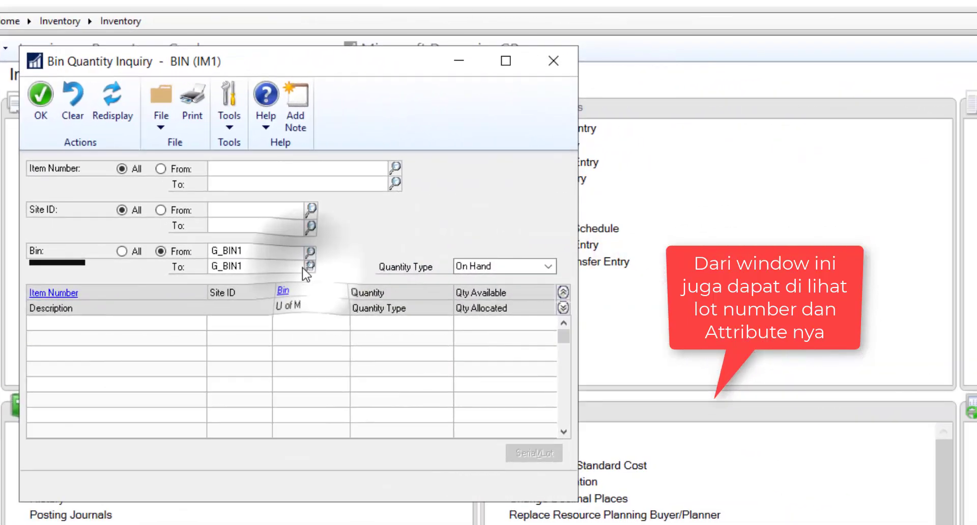
click(310, 266)
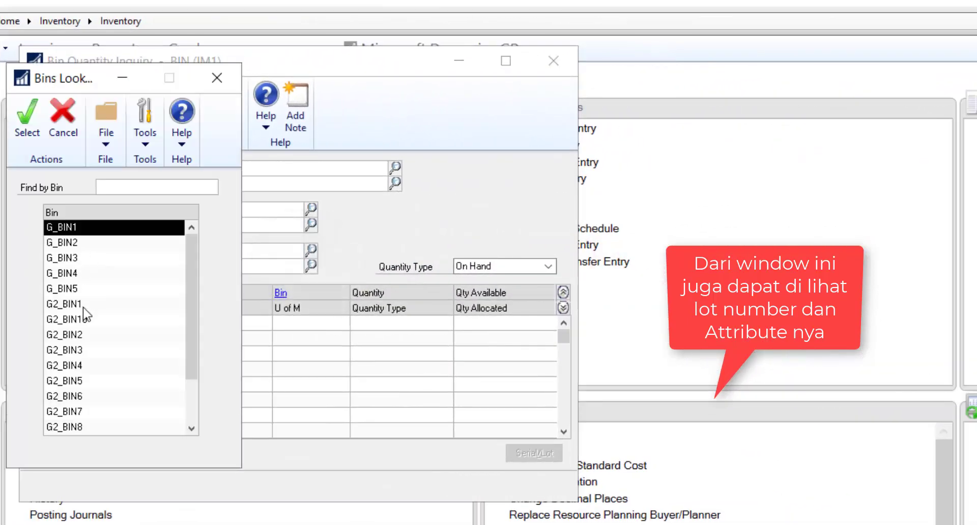
click(76, 319)
click(27, 117)
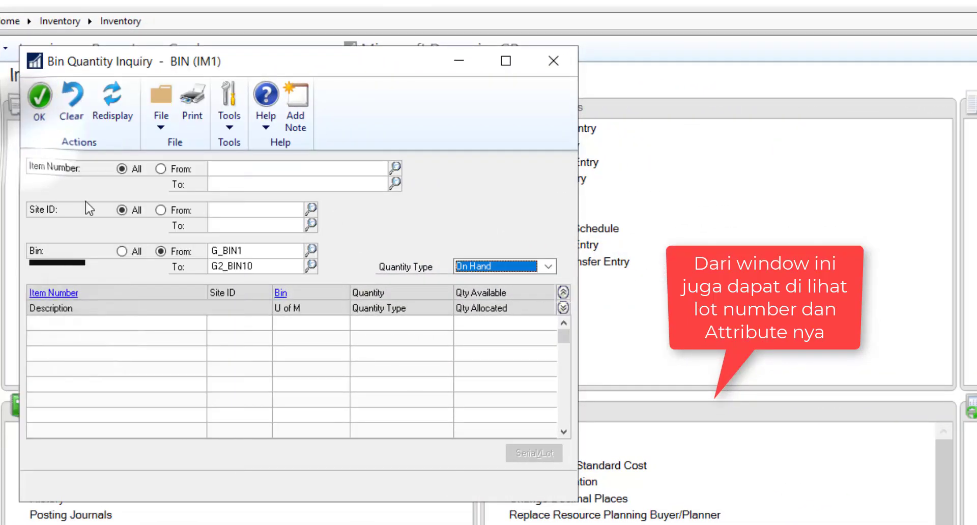
click(112, 109)
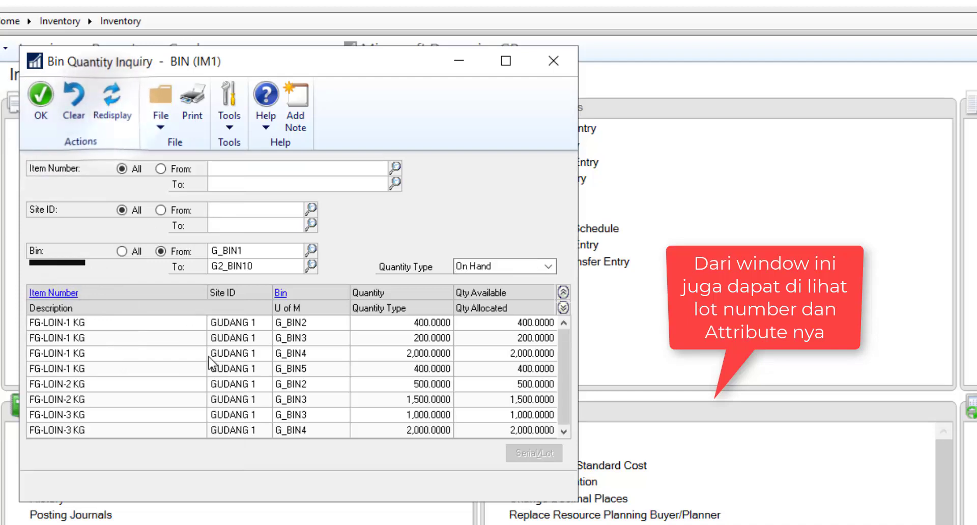
- Redisplay the bin quantity list and check the rows for FG-LOIN-2 KG in G_BIN2 and FG-LOIN-1 KG in G_BIN5
click(190, 390)
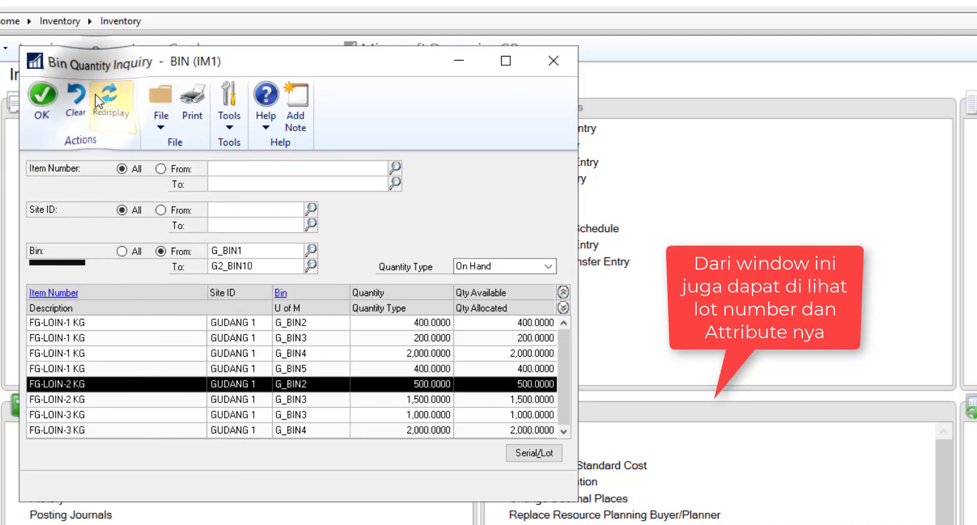
click(112, 107)
click(317, 370)
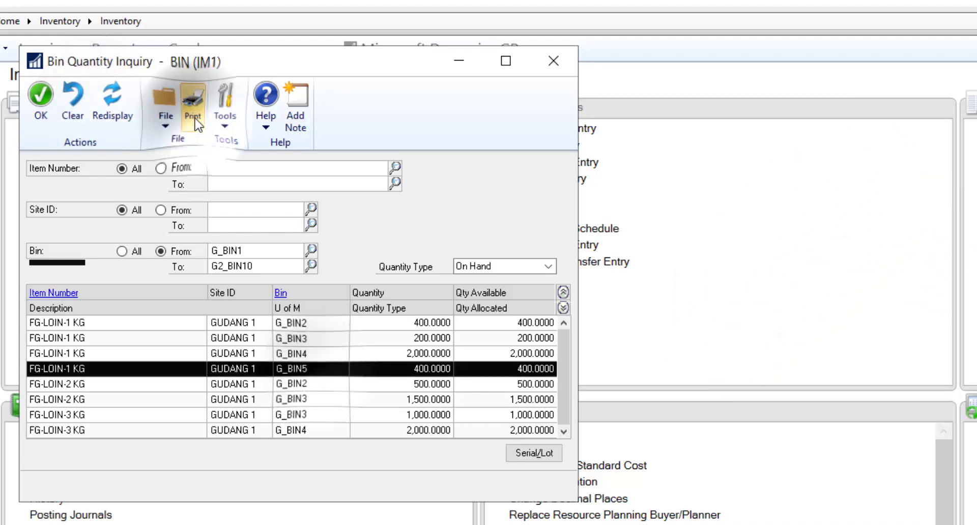
- Output the Bin Quantity Report to the screen as a Standard report and close the bin quantity inquiry
click(192, 102)
click(532, 404)
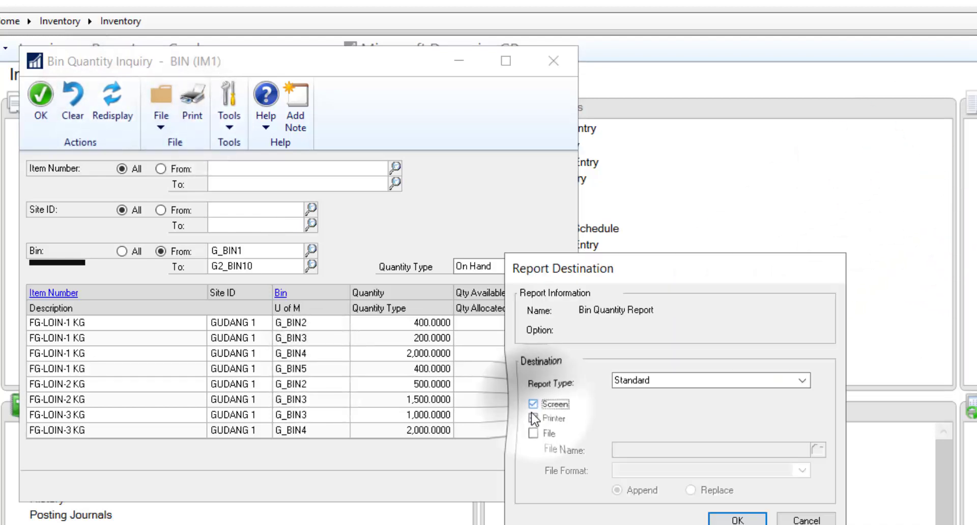
click(533, 420)
click(737, 519)
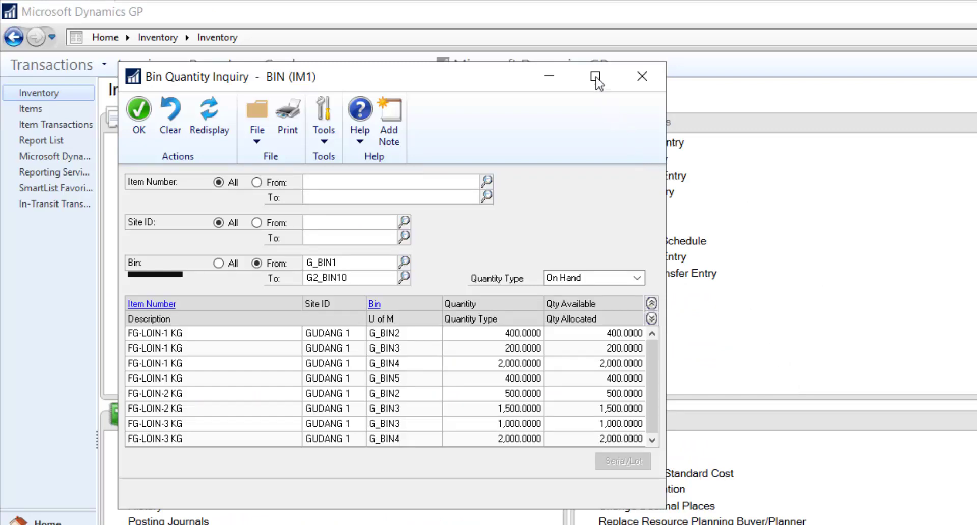
click(641, 77)
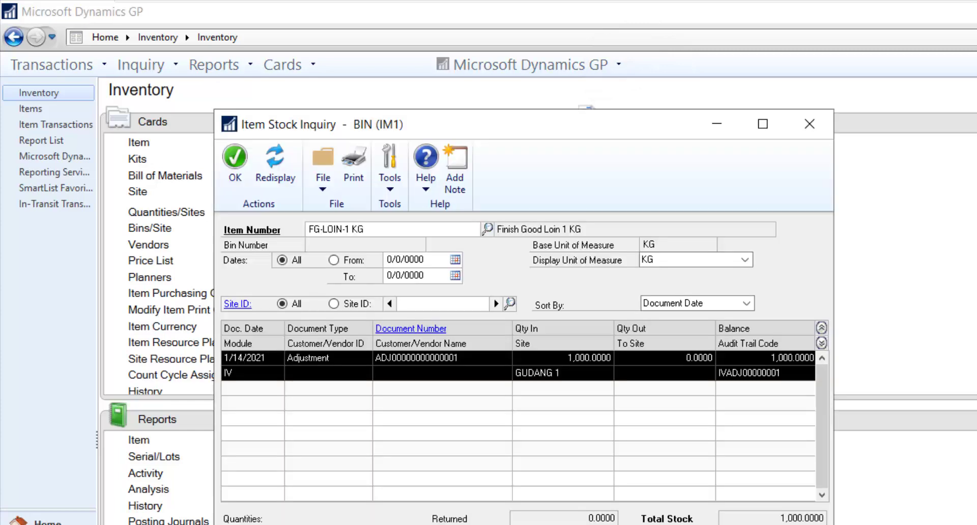
- Display the stock movements of FG-LOIN-1 KG in the item stock inquiry, restricted to site GUDANG 1
click(275, 161)
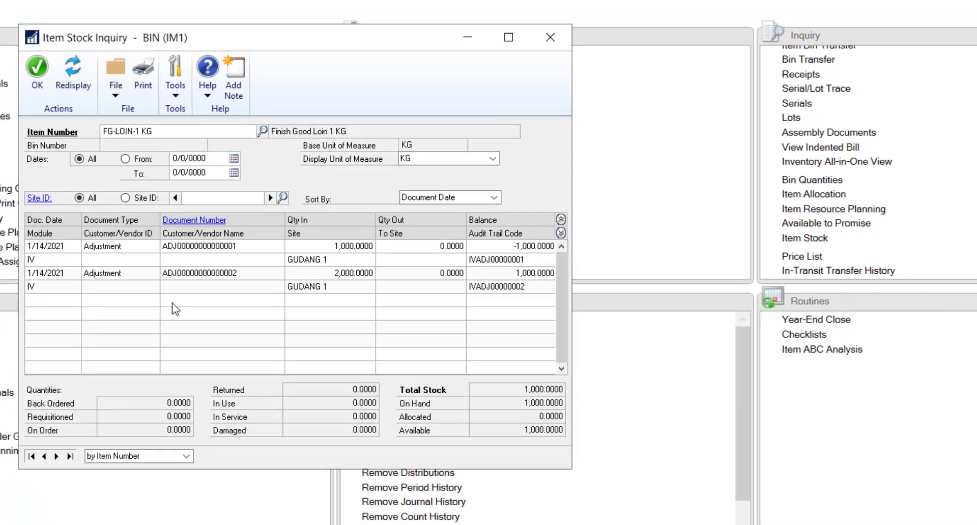
click(125, 197)
click(282, 198)
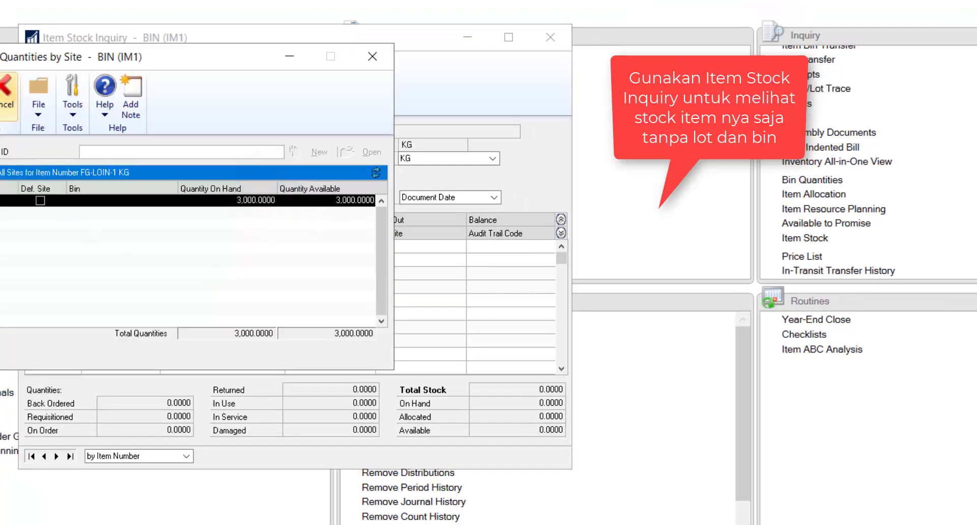
click(7, 86)
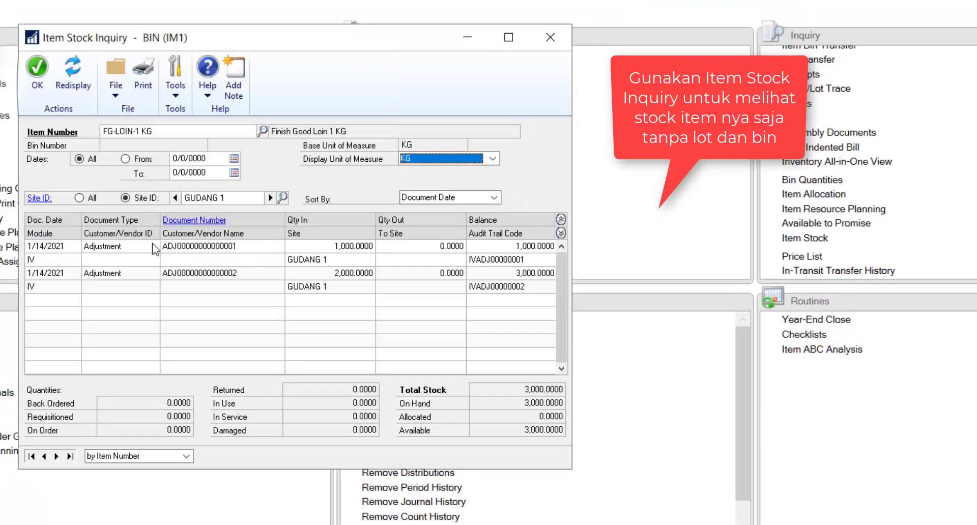
click(82, 67)
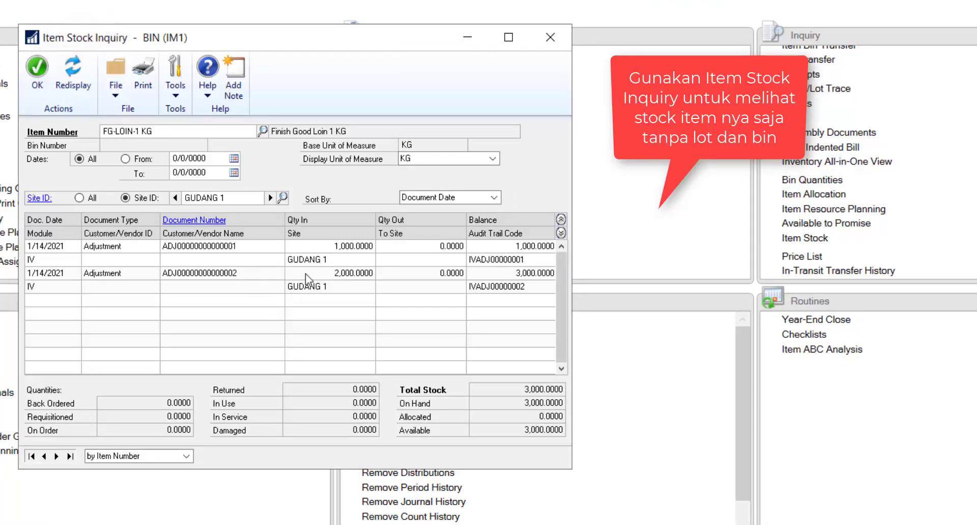
- Choose KG as the display unit of measure and close the item stock inquiry
click(417, 155)
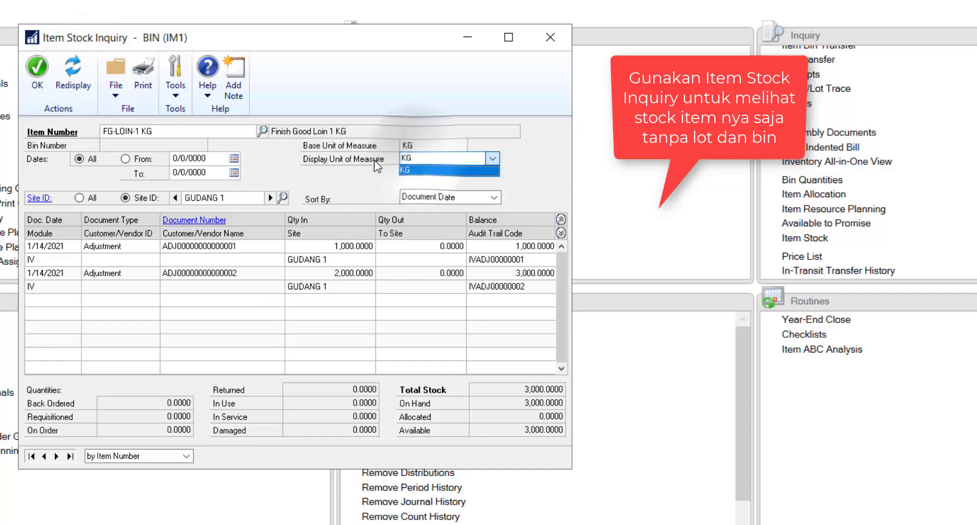
click(410, 167)
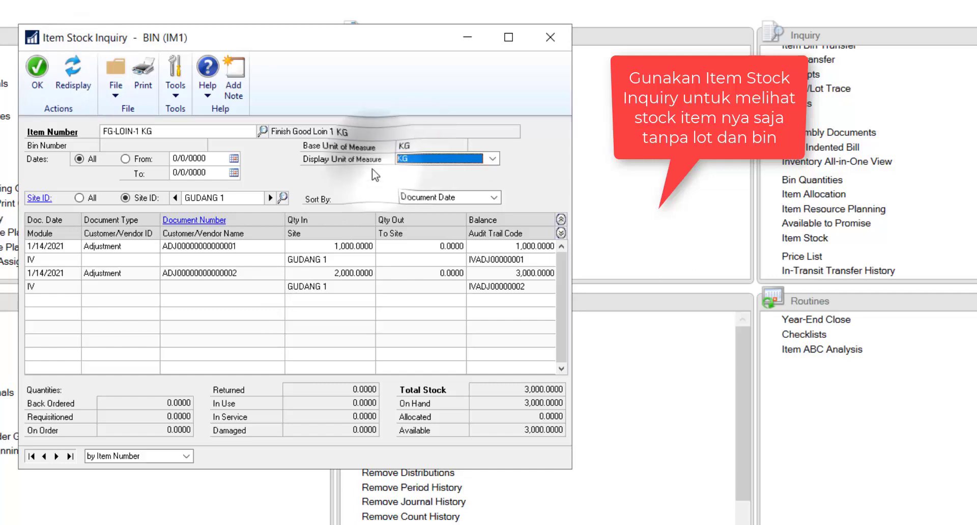
click(37, 66)
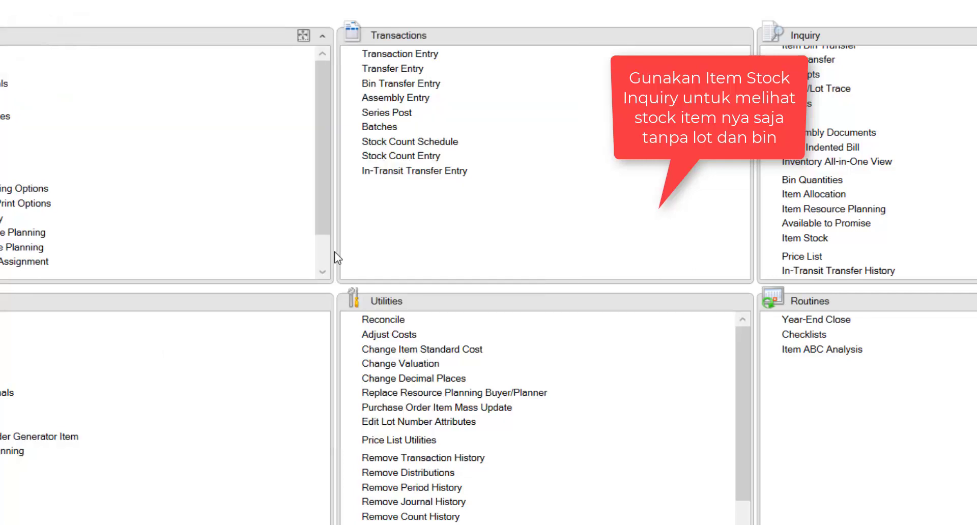